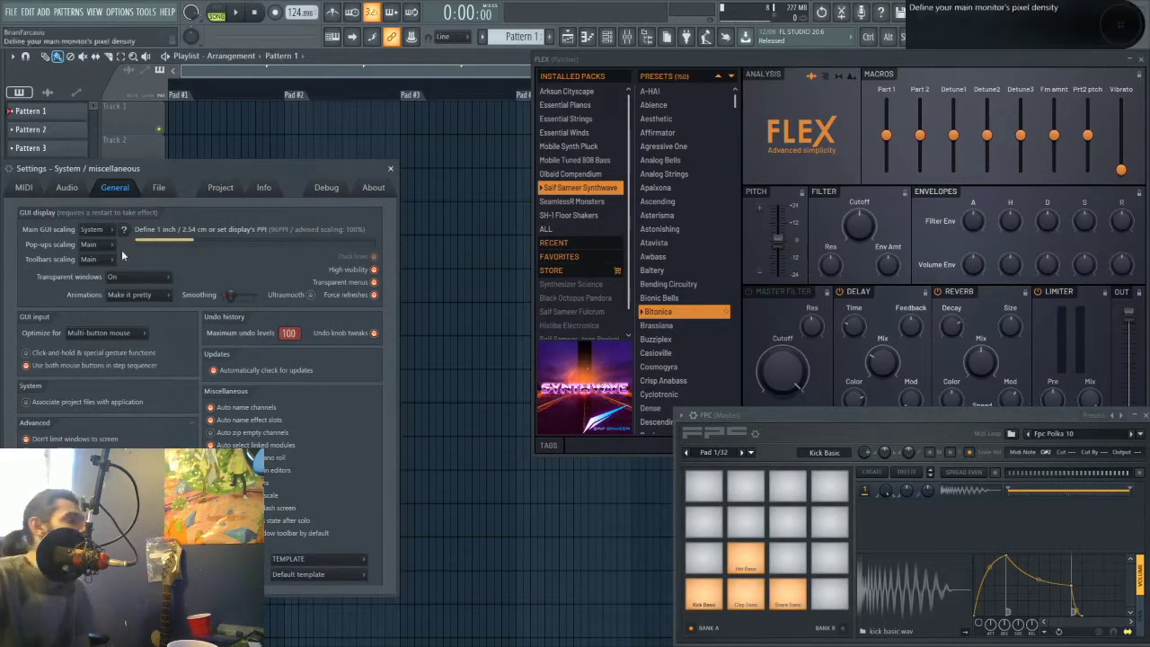
- Display the MIDI input/output device settings and select the APC Key 25 in the input device list
left_click(24, 188)
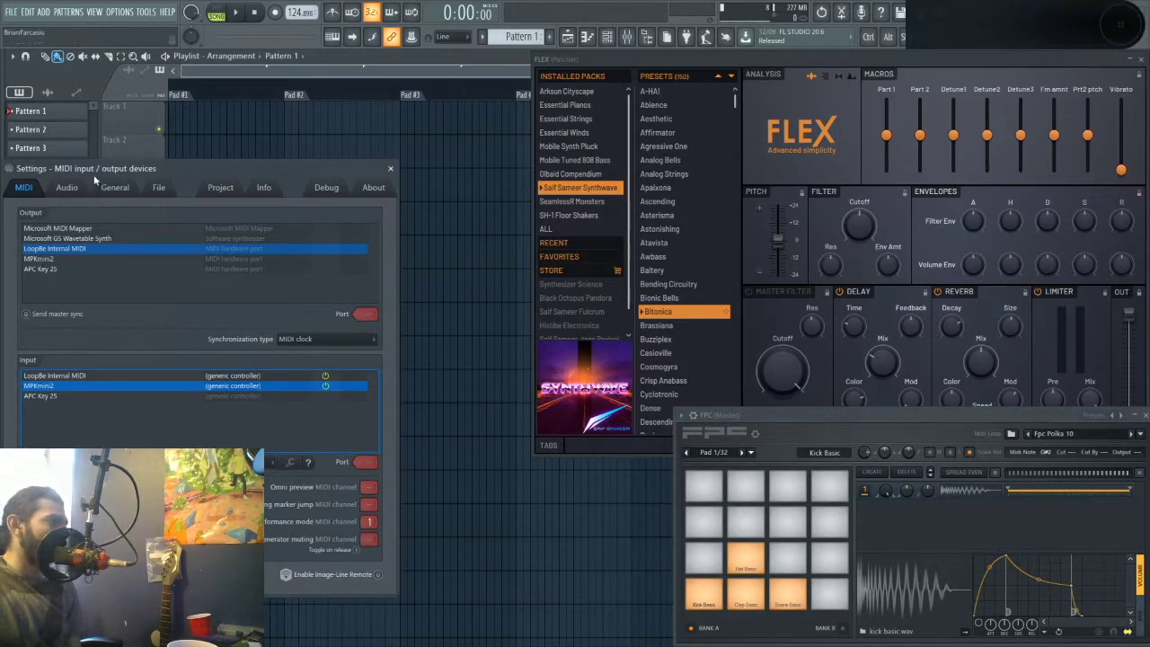
left_click_drag(94, 172, 127, 153)
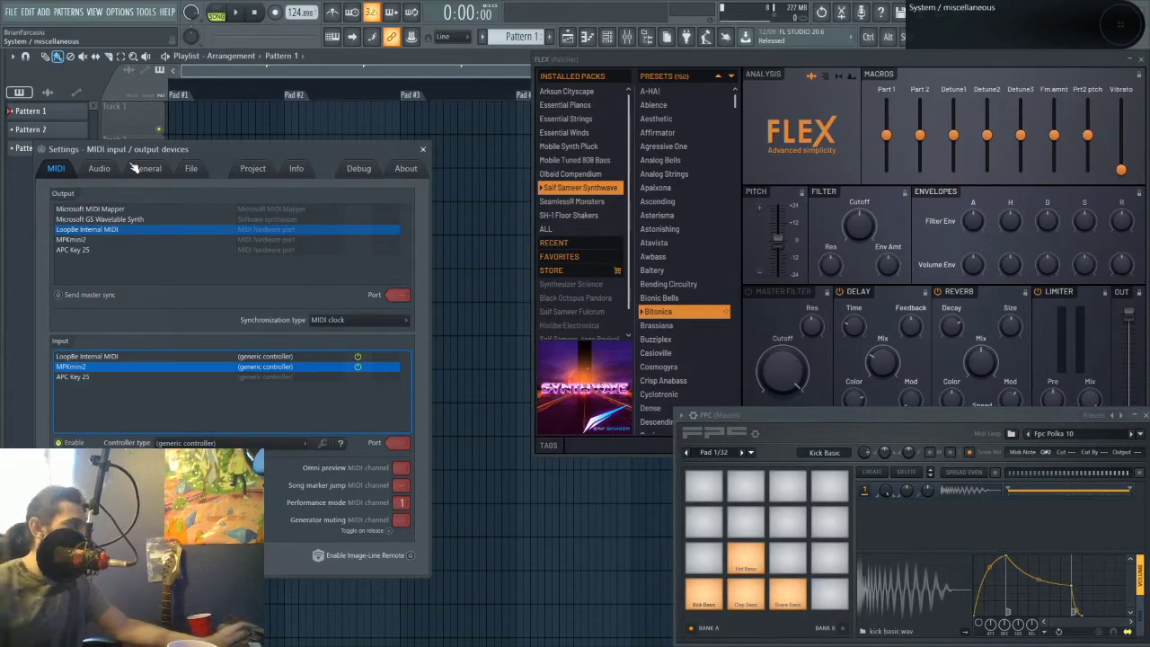
left_click(85, 377)
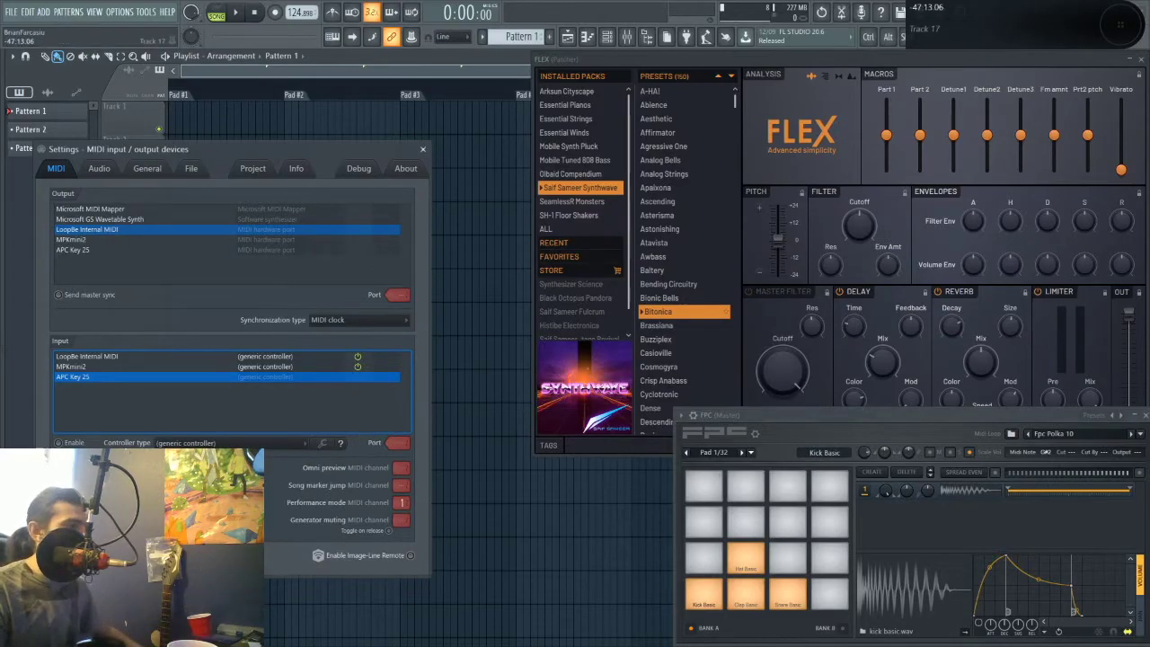
- Switch to the running MIDI-OX application and examine its input and output monitors for the controller's note events
key("alt+Tab")
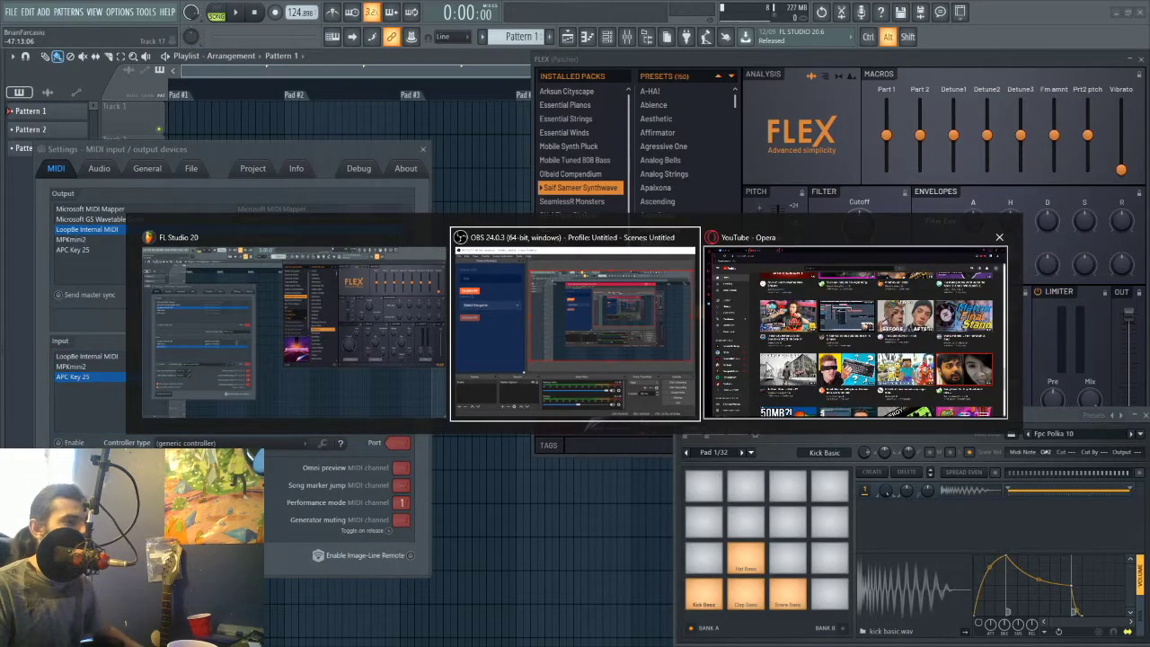
left_click(314, 359)
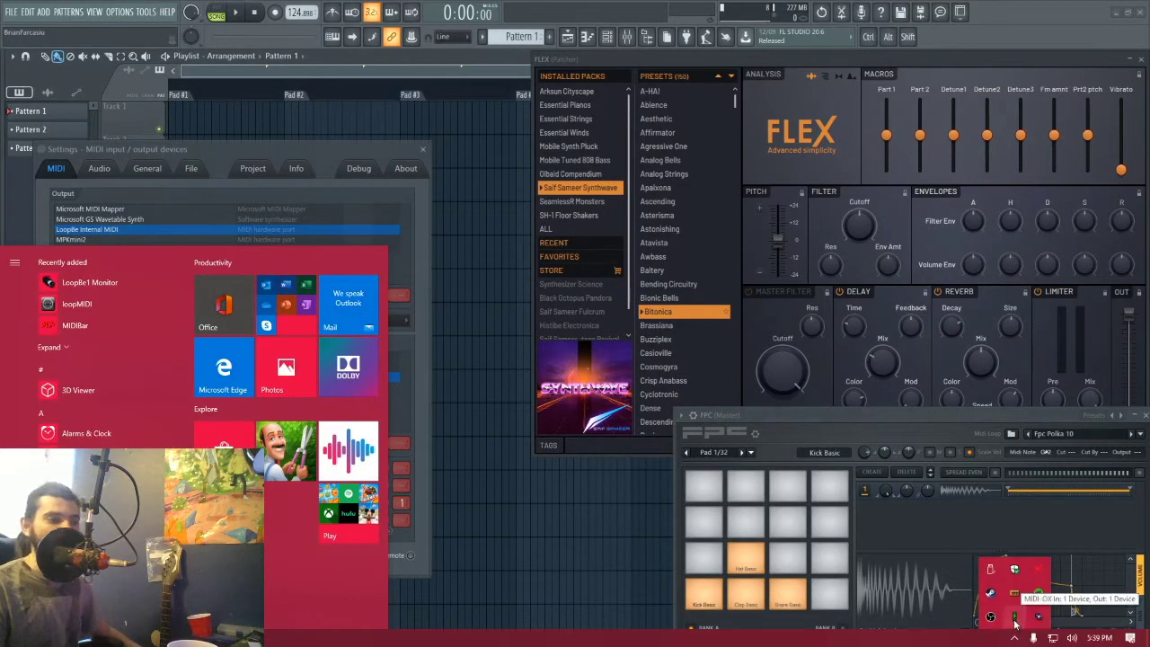
left_click(1015, 618)
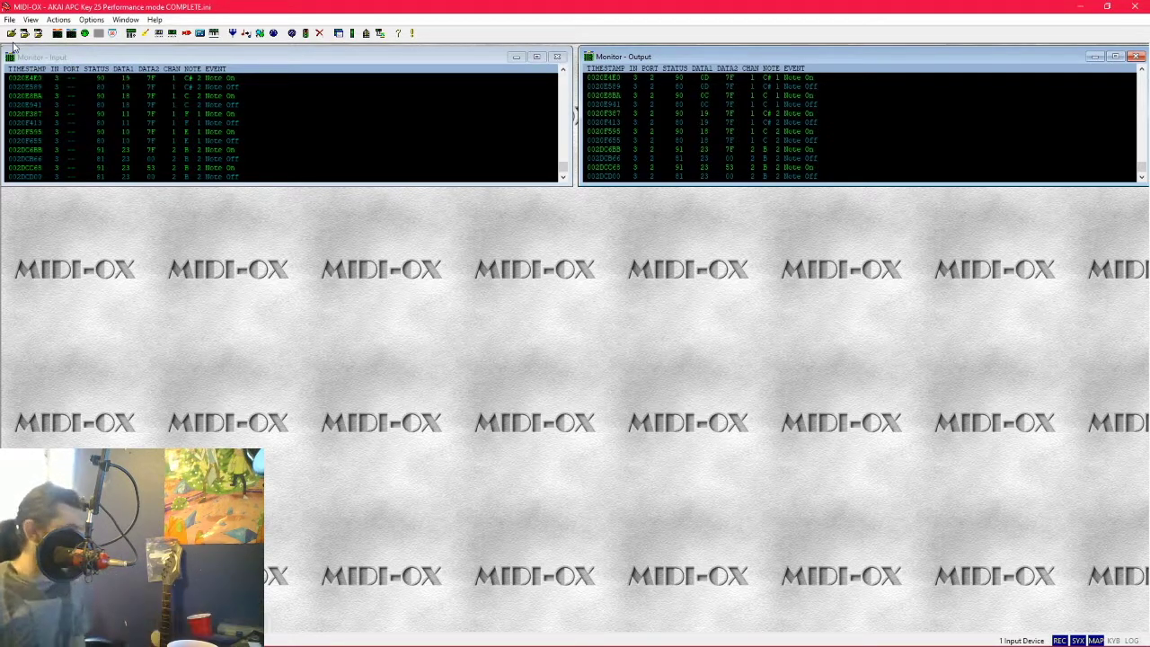
key("alt+Tab")
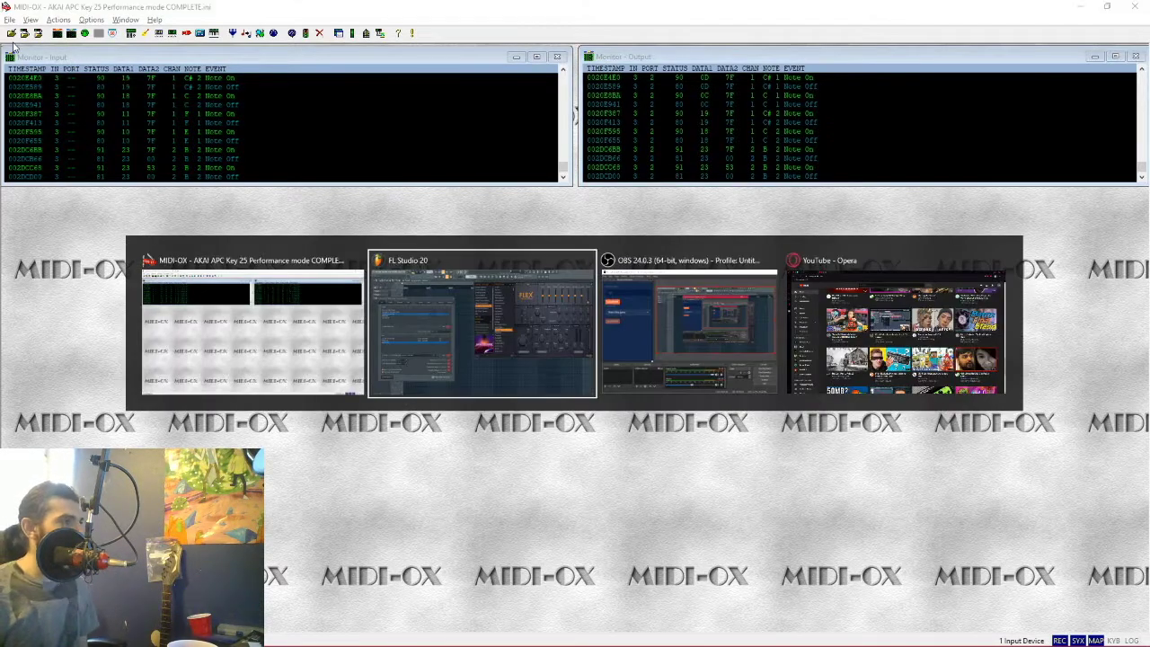
left_click(255, 338)
left_click(84, 63)
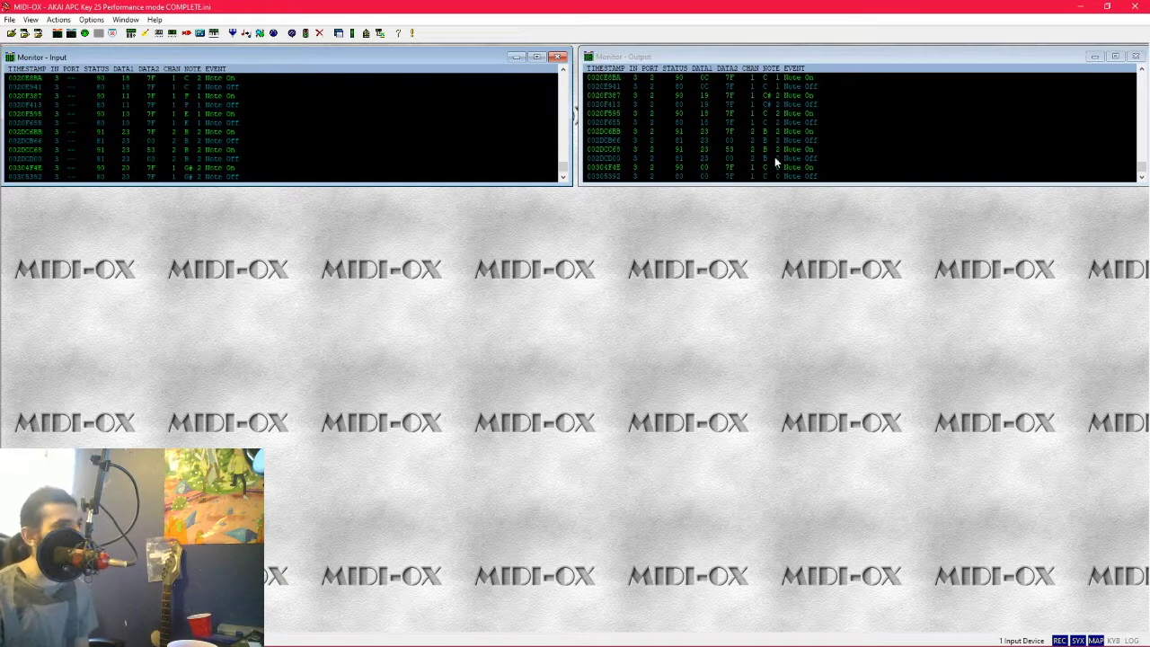
- Switch back to FL Studio and close the Settings and FLEX windows to clear the playlist
key("alt+Tab")
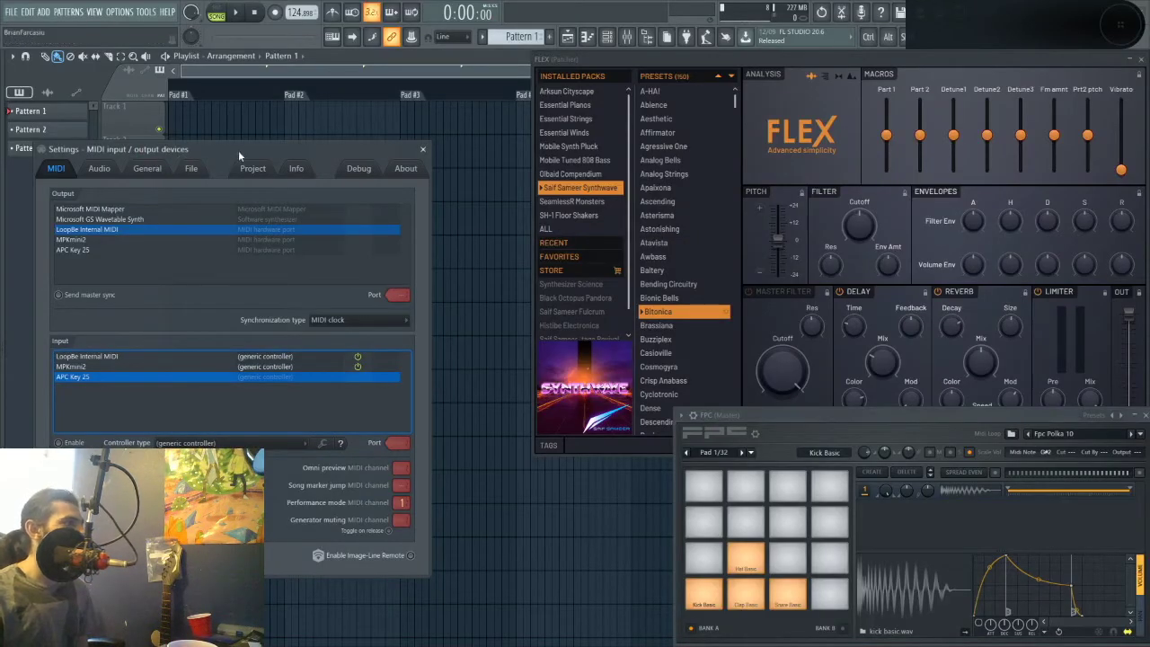
left_click(422, 149)
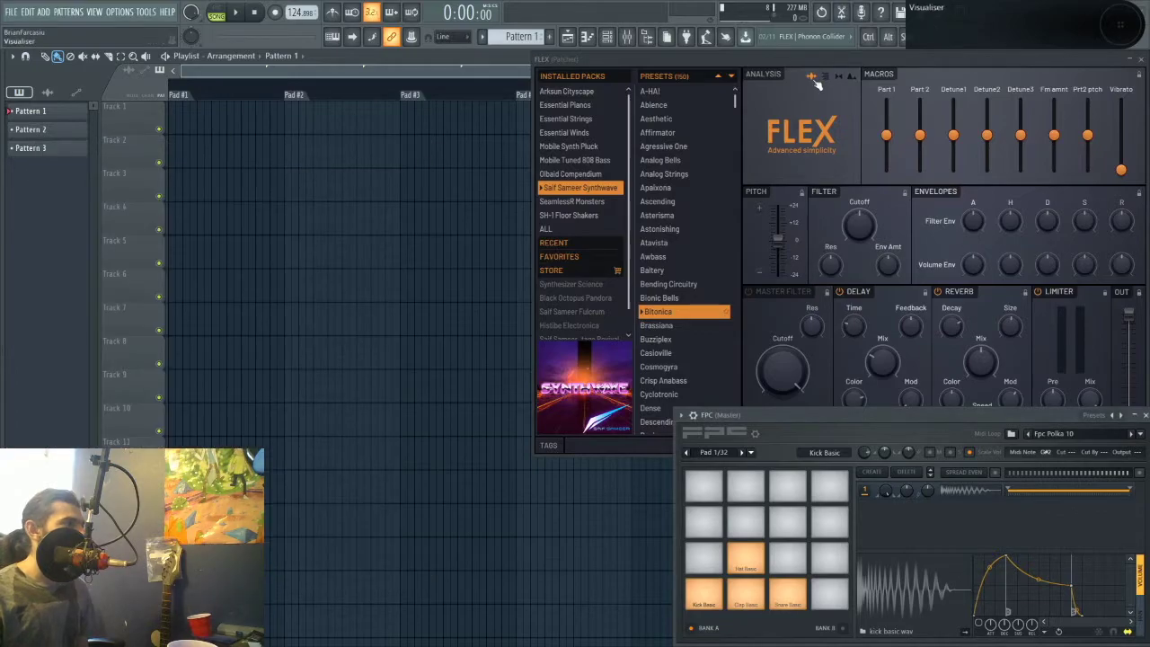
left_click(1142, 59)
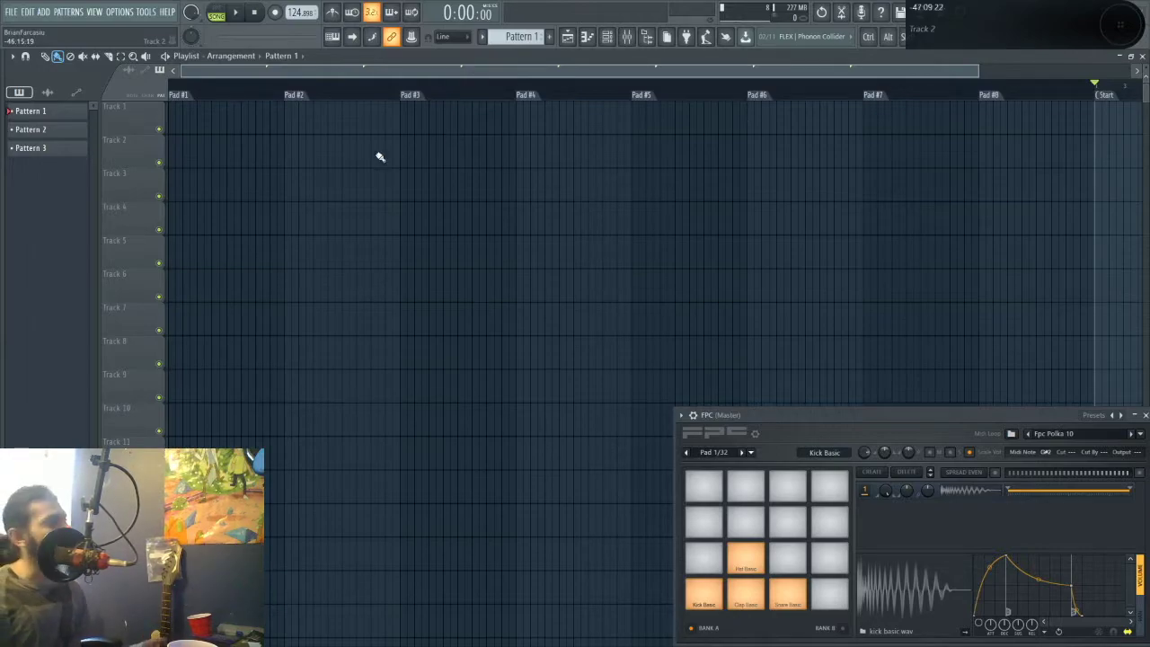
- Place Pattern 1 clips on Track 1 at the start of the Pad #1 and Pad #2 sections
left_click_drag(56, 112, 172, 122)
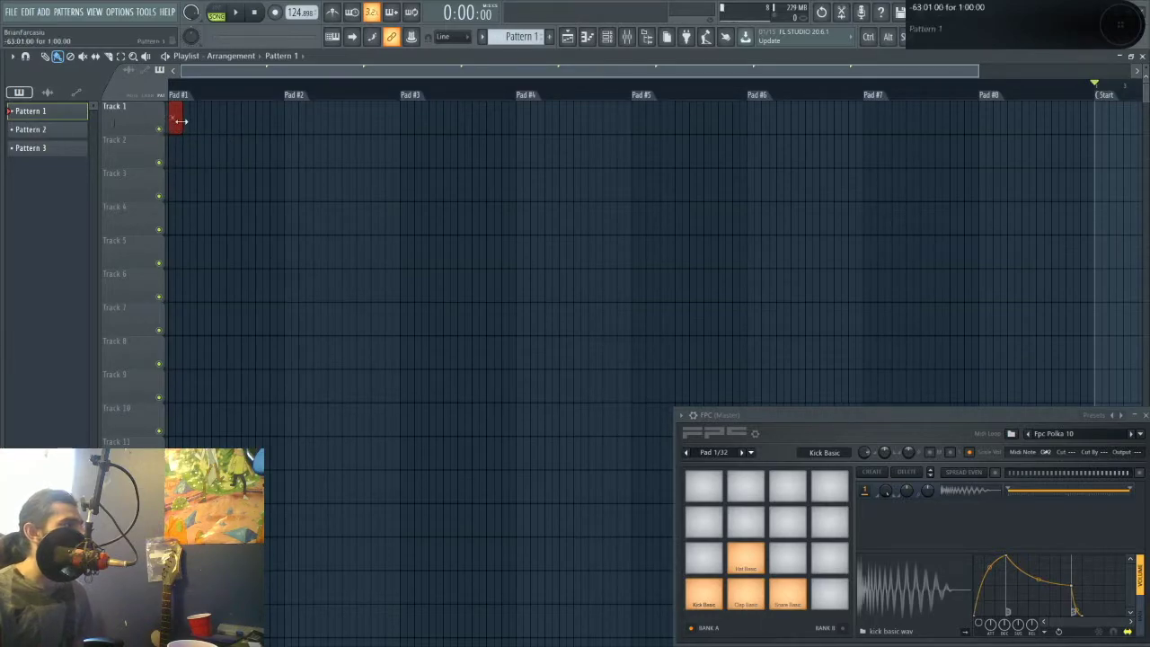
left_click_drag(52, 112, 289, 121)
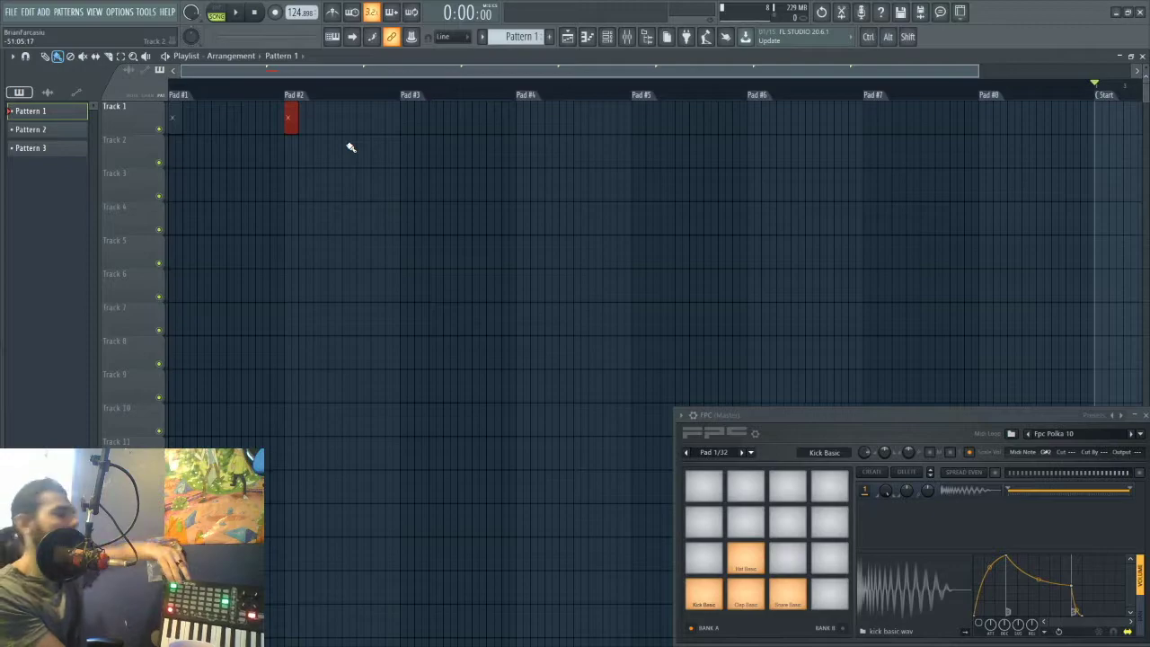
- Run and stop performance mode playback twice to test the controller pads on the playlist clips
key("space")
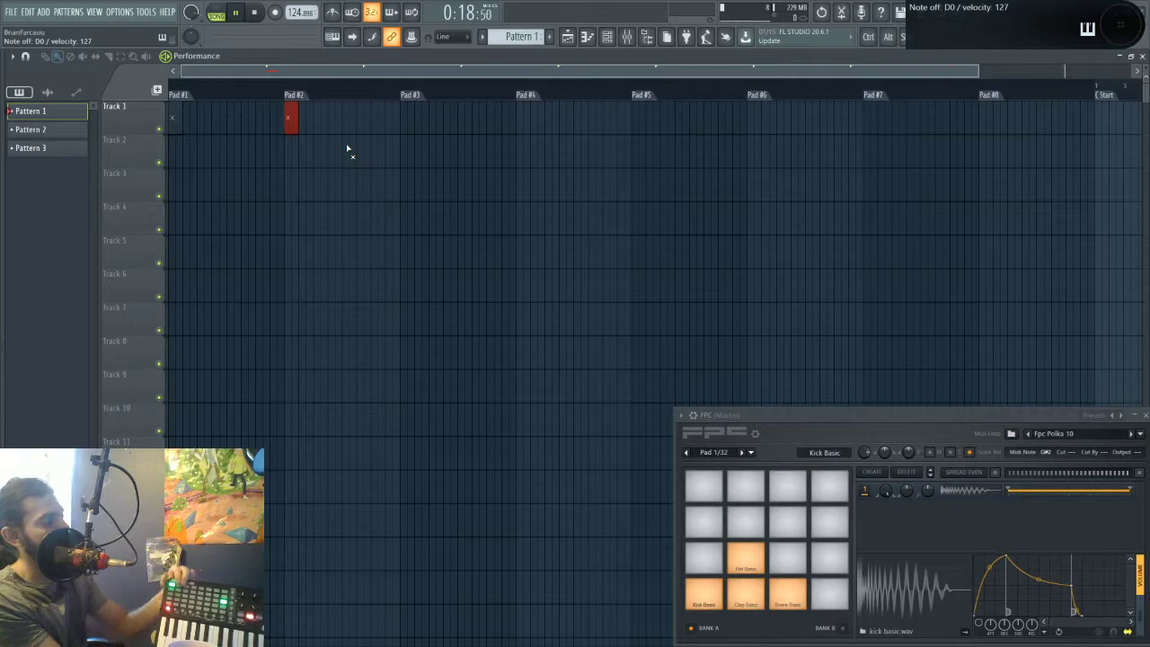
key("space")
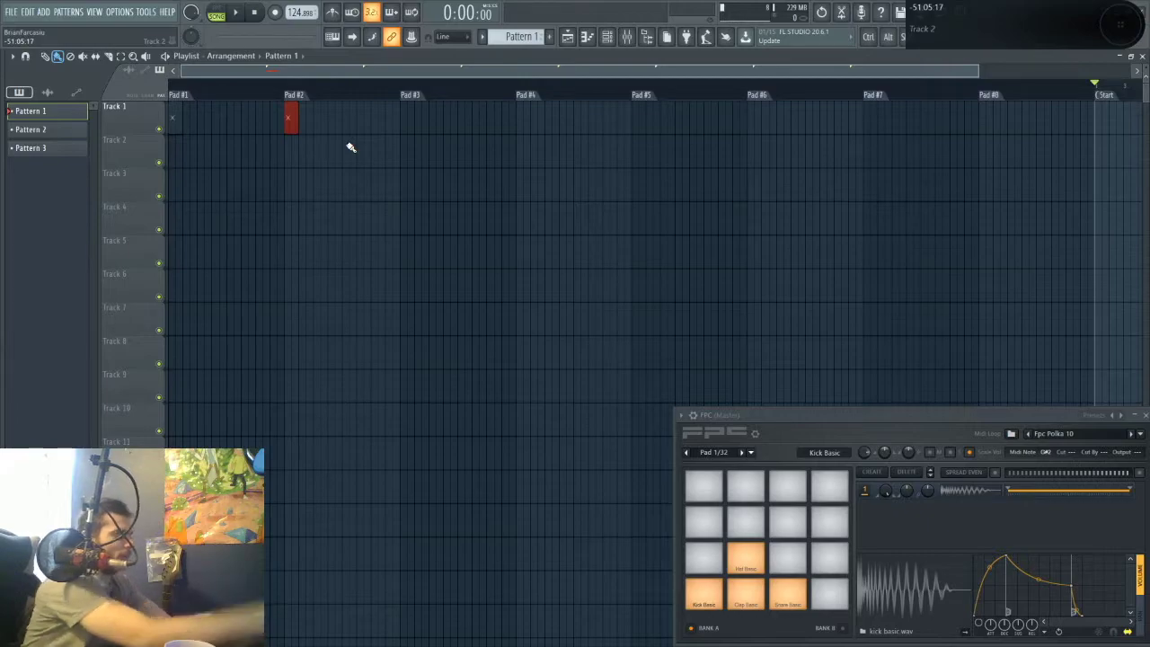
key("space")
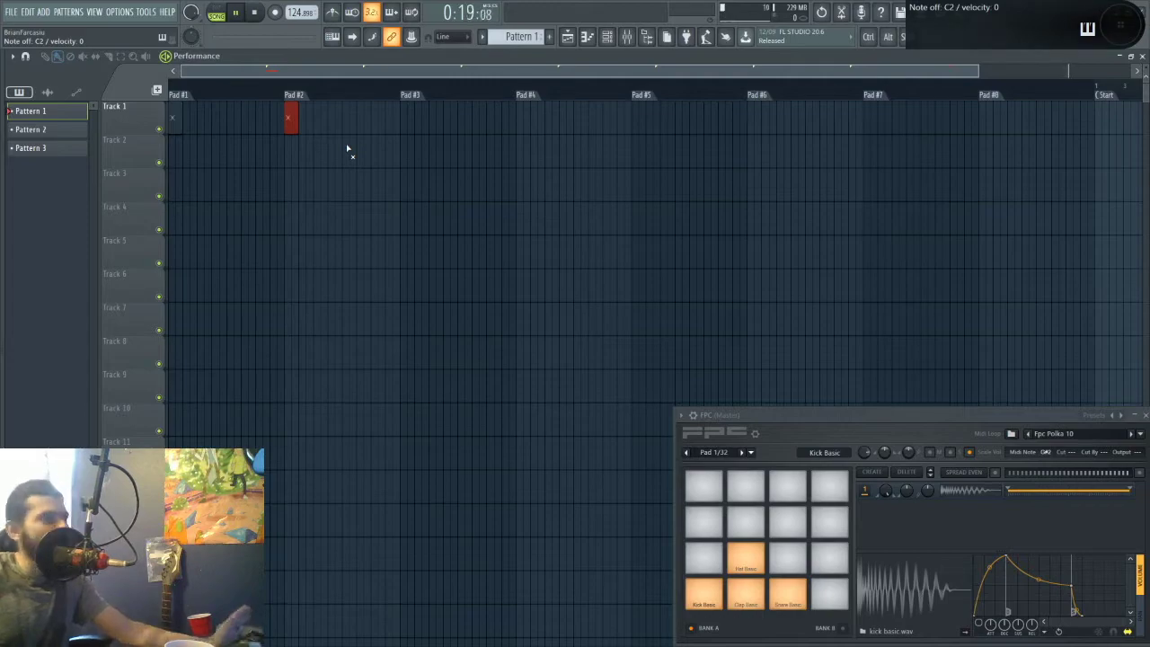
key("space")
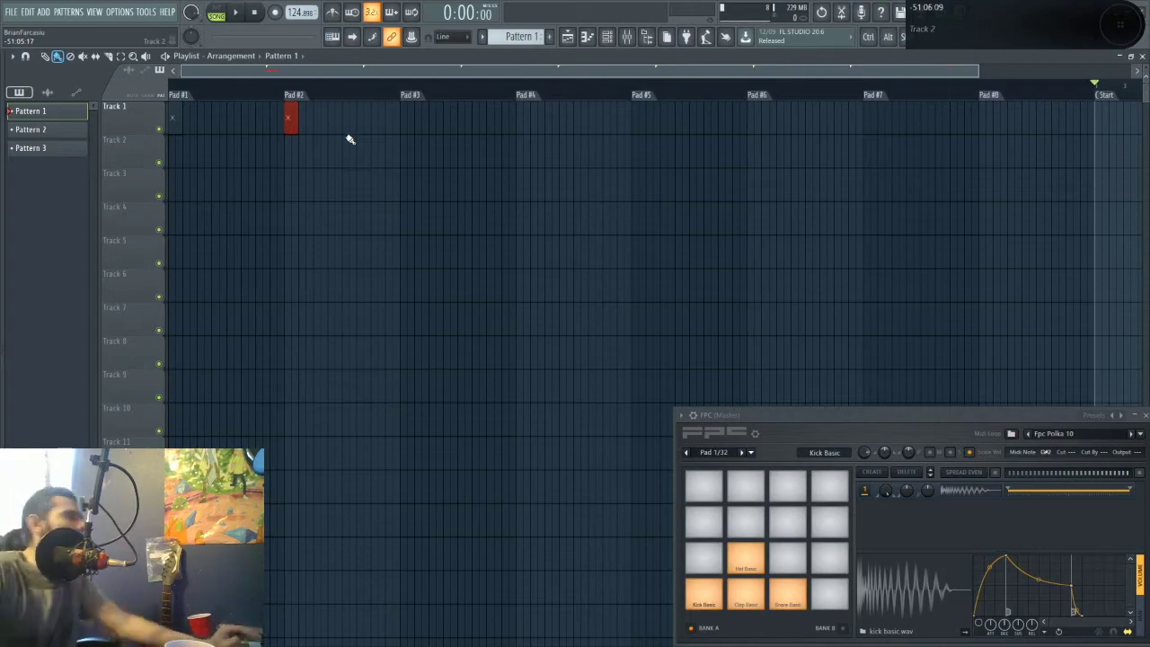
- Reopen the MIDI settings and inspect the MPKmini2 and LoopBe Internal MIDI input devices
left_click(119, 12)
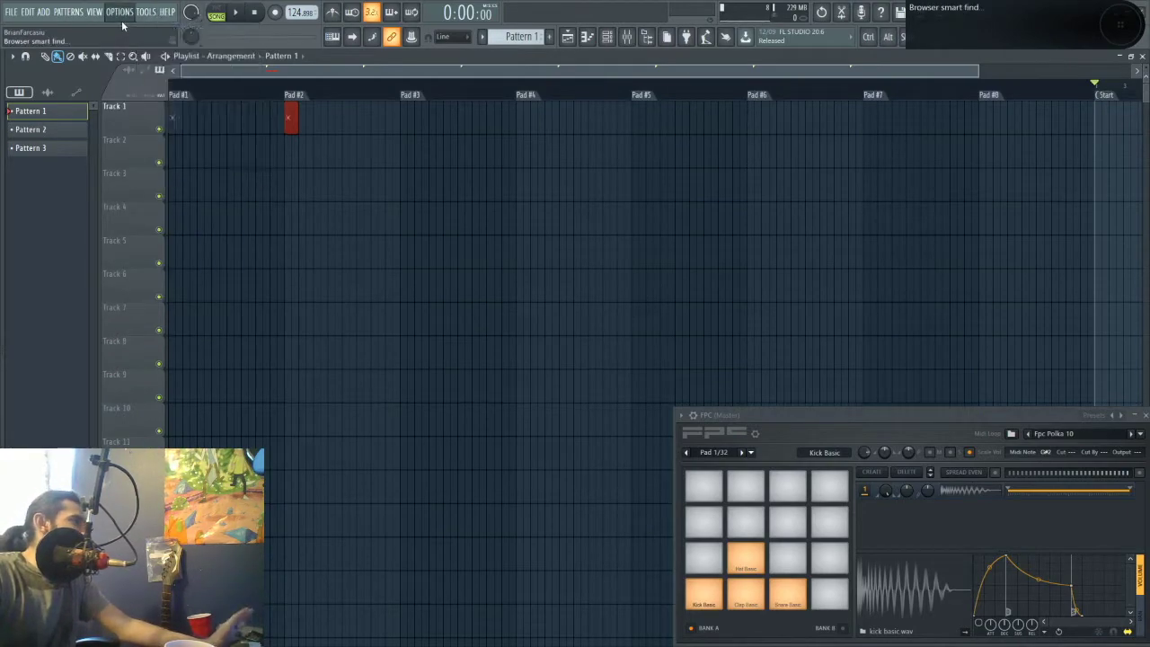
left_click(135, 39)
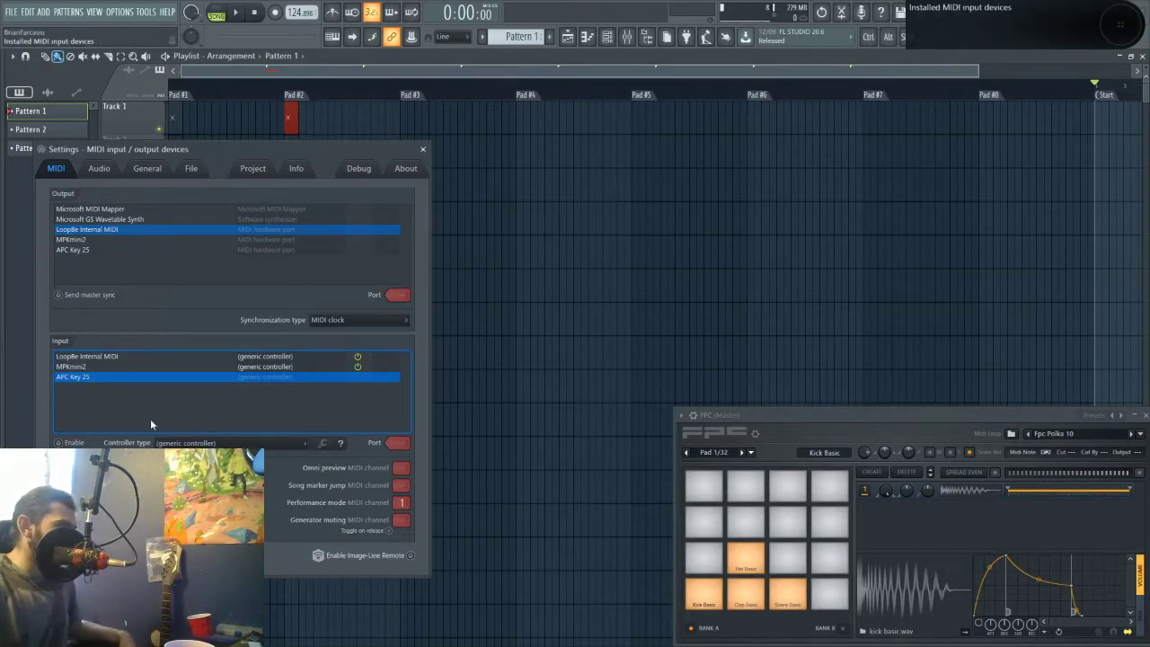
left_click(140, 366)
left_click(144, 355)
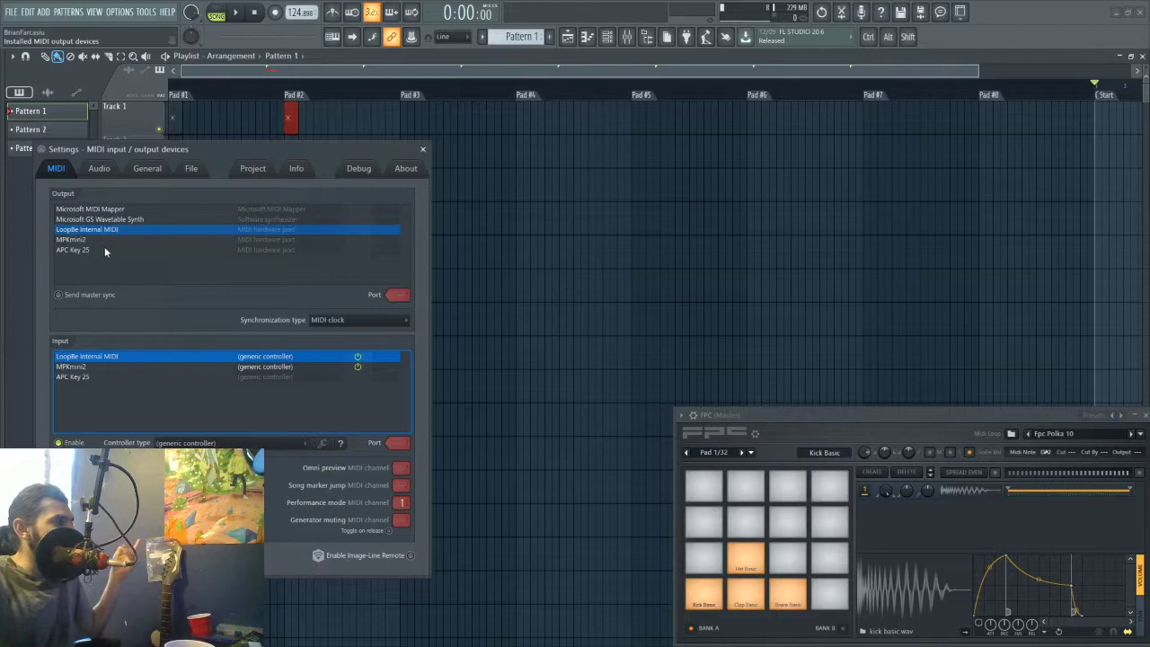
- Try to enable the APC Key 25 as an input device, dismiss the dialog and select LoopBe Internal MIDI again
left_click(89, 379)
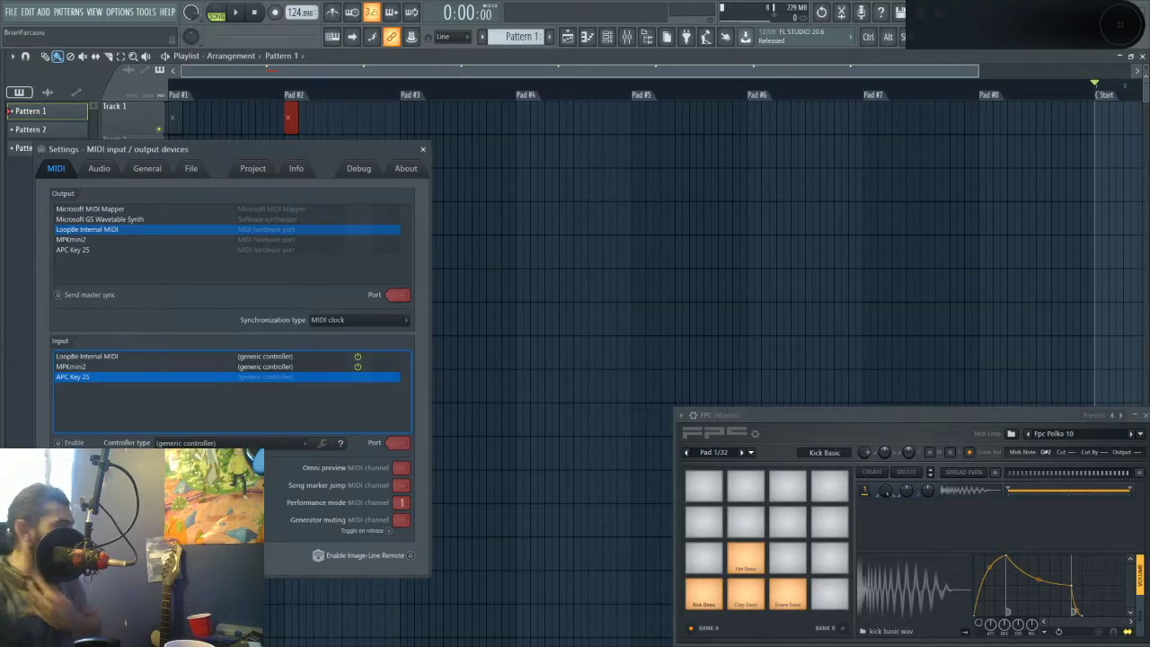
left_click(57, 442)
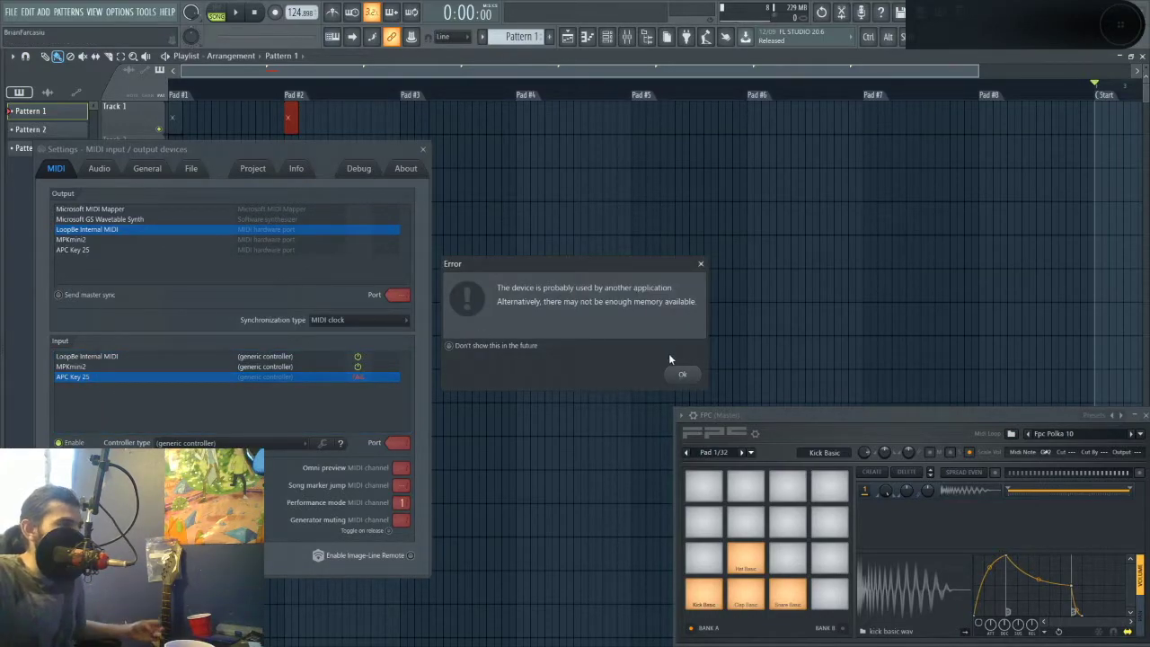
left_click(681, 374)
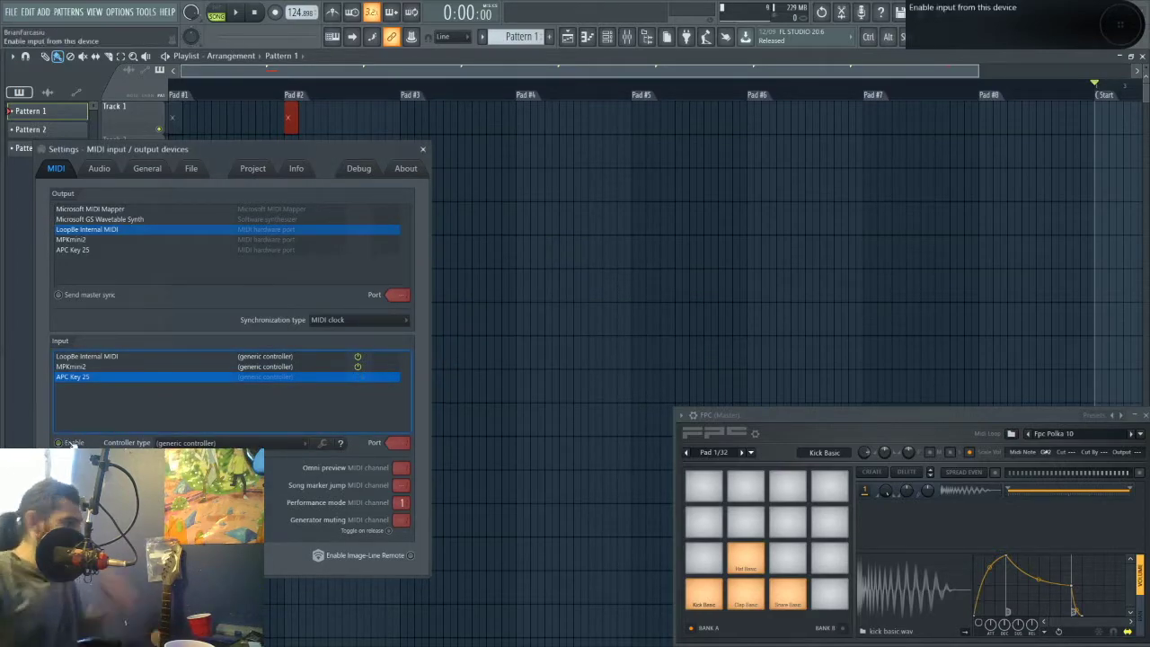
left_click(85, 357)
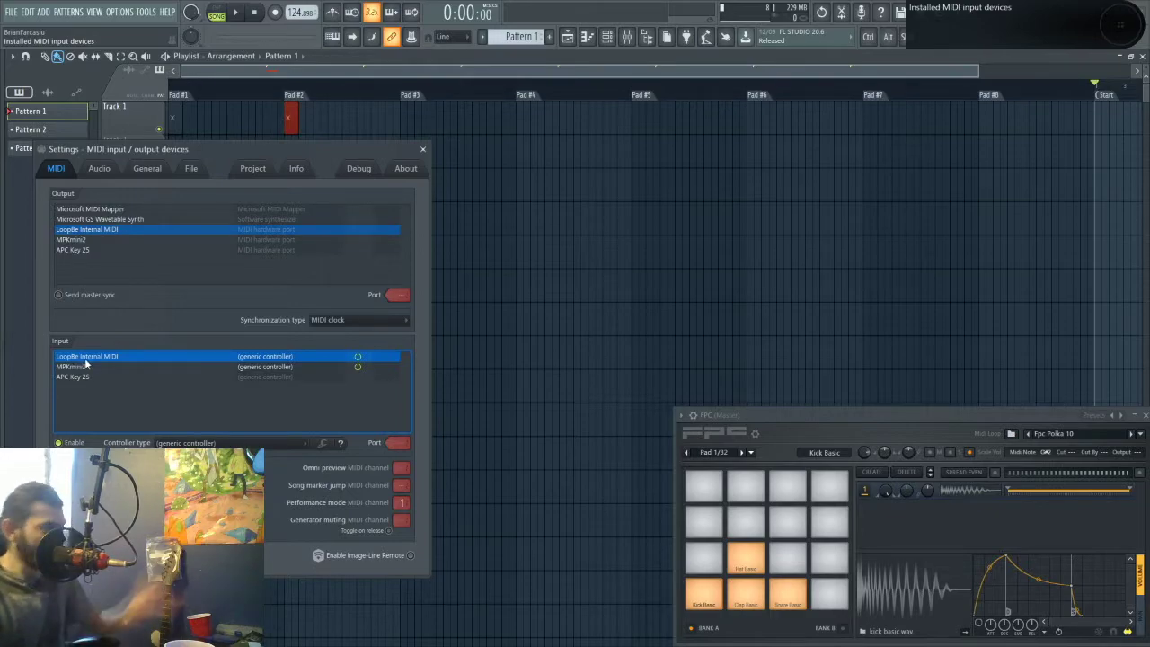
- Review the audio device settings and the FL Studio ASIO driver's buffer length, input and output options
left_click(101, 169)
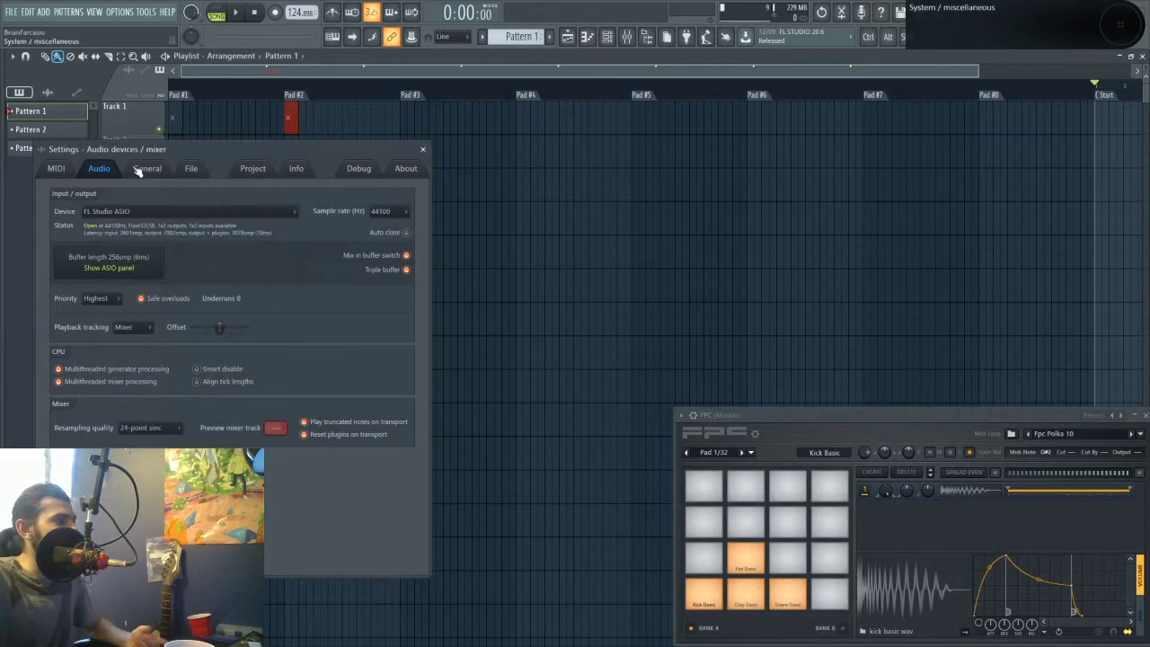
left_click(128, 266)
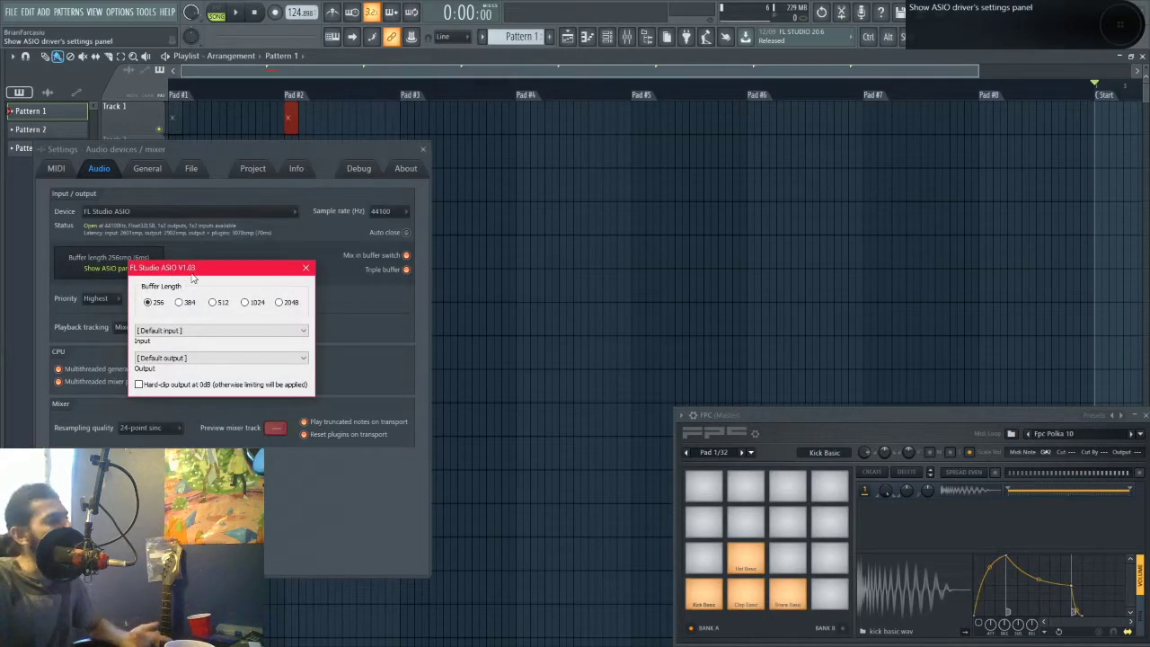
left_click_drag(184, 269, 362, 235)
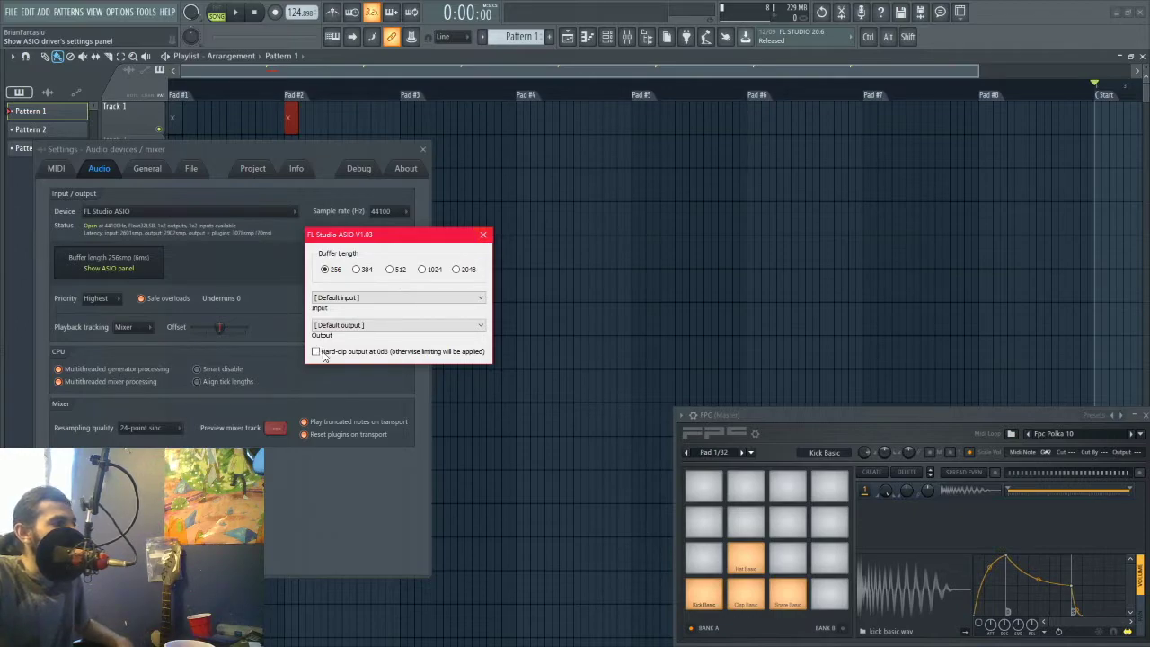
left_click(356, 297)
left_click(359, 300)
left_click(363, 326)
left_click(364, 327)
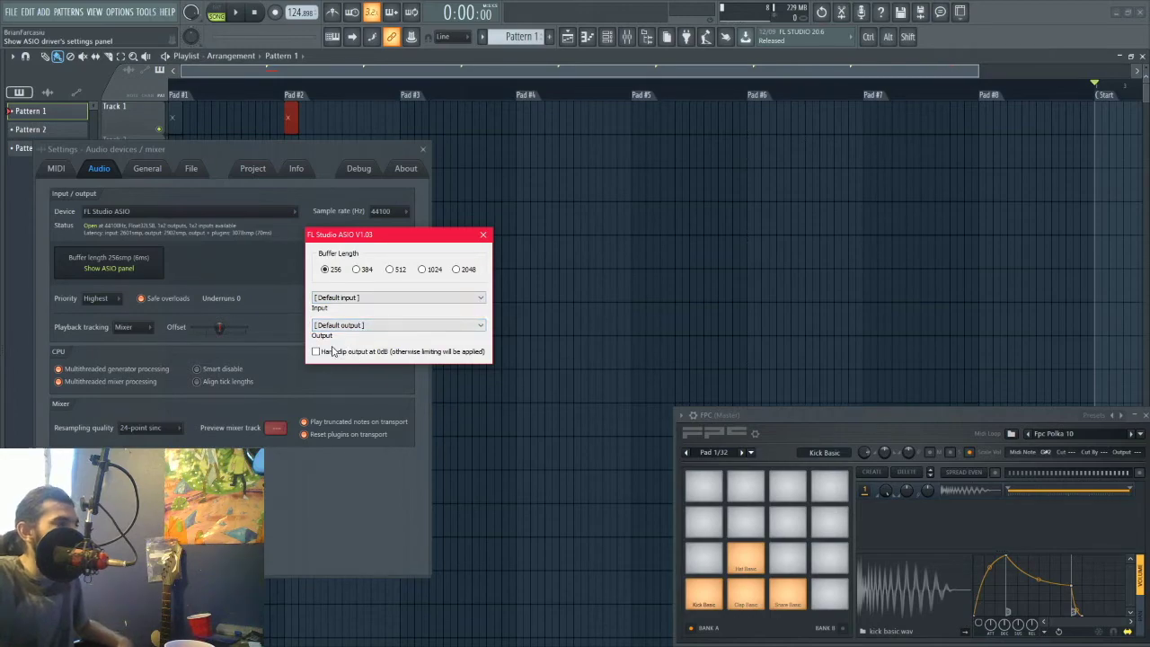
left_click(484, 235)
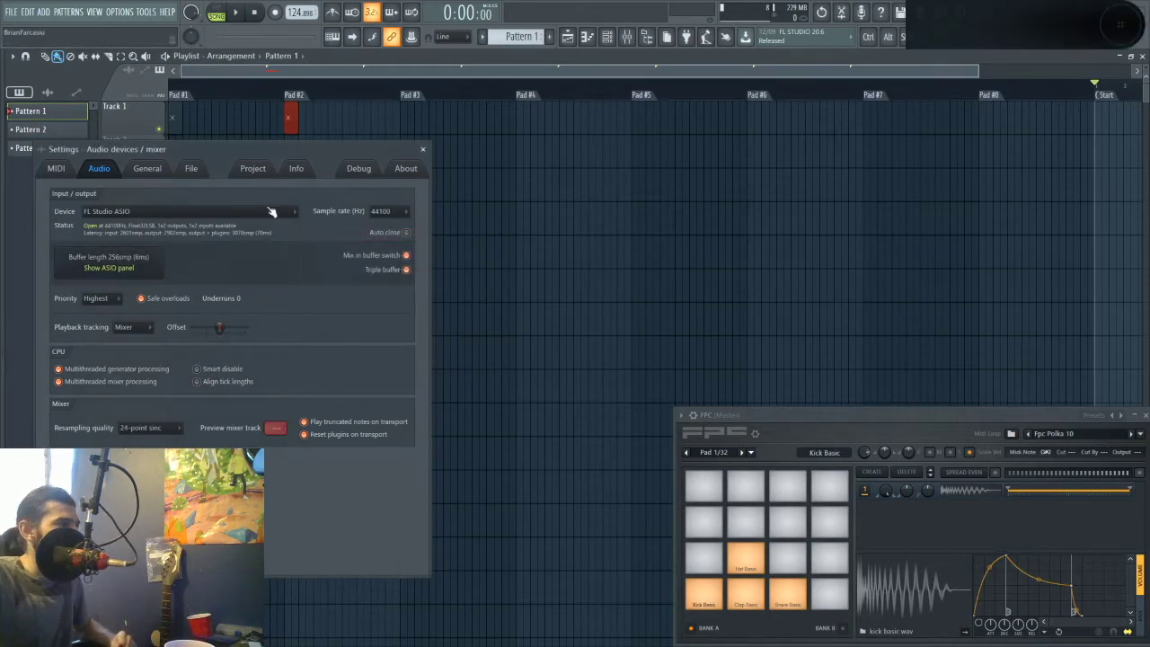
- Check the default project template choices in the general settings, then close the Settings window
left_click(148, 169)
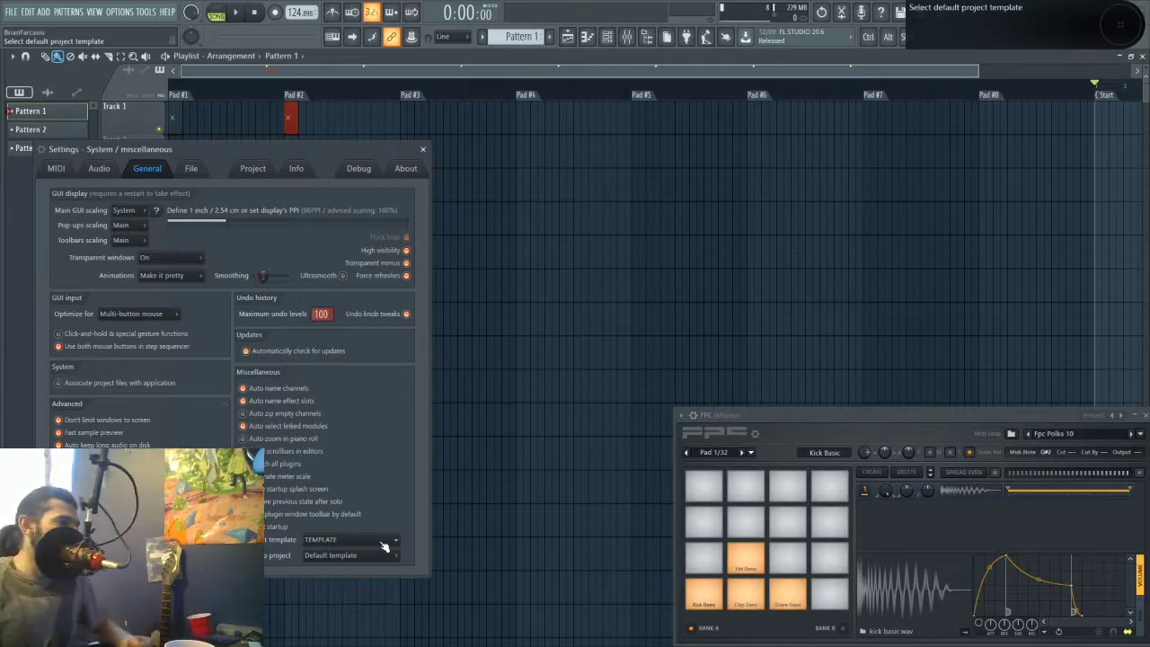
left_click(324, 541)
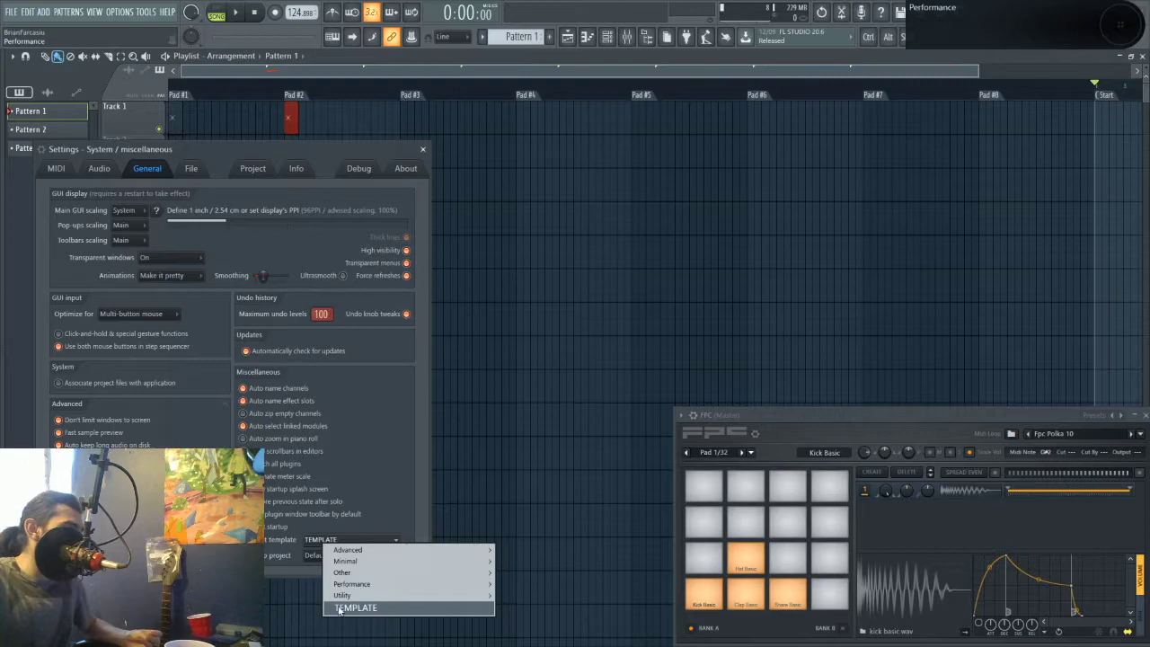
left_click(309, 545)
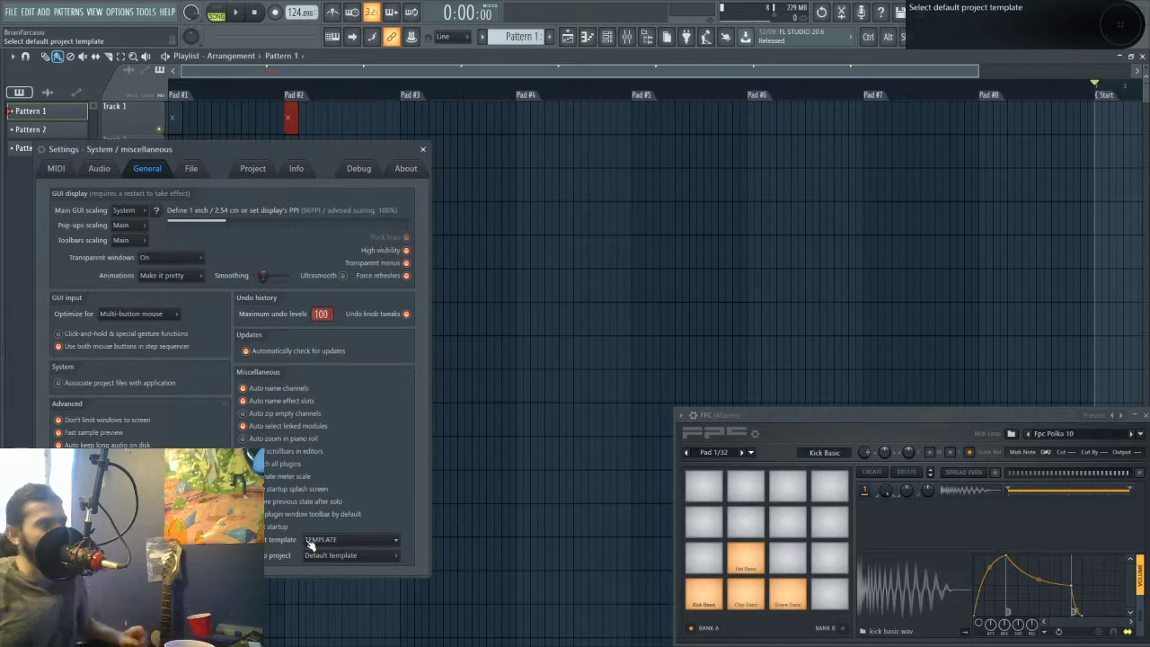
left_click(424, 149)
- Hide the playlist and arrange the channel rack over the mixer with the FPC window directly beneath the rack
key("F5")
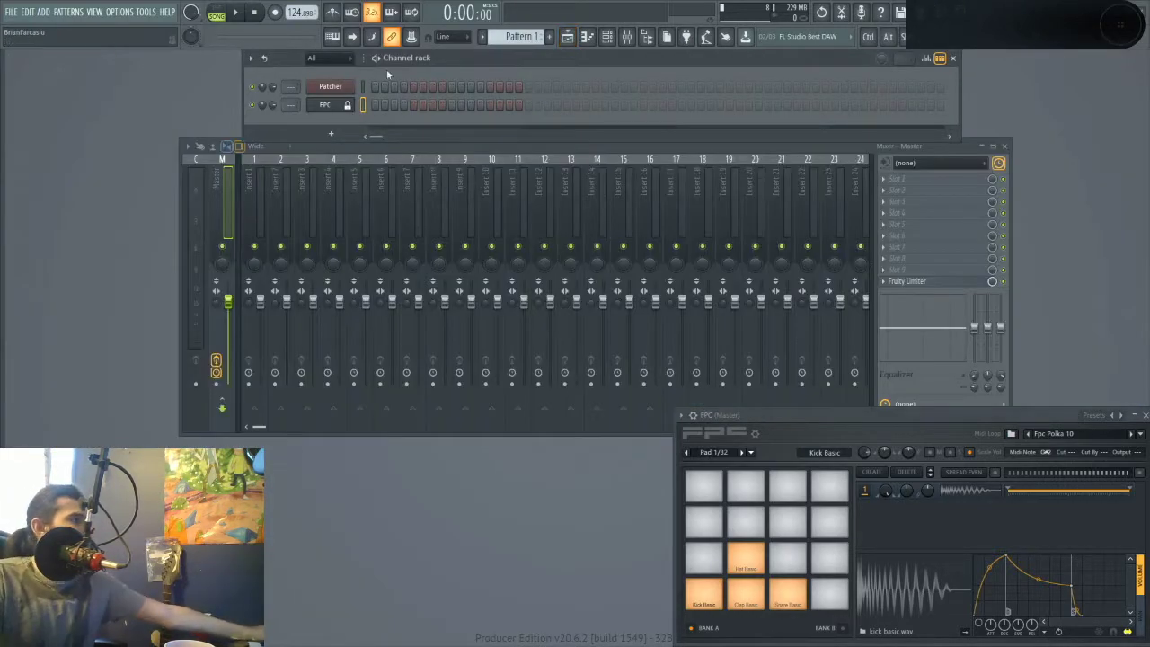
left_click_drag(482, 65, 426, 217)
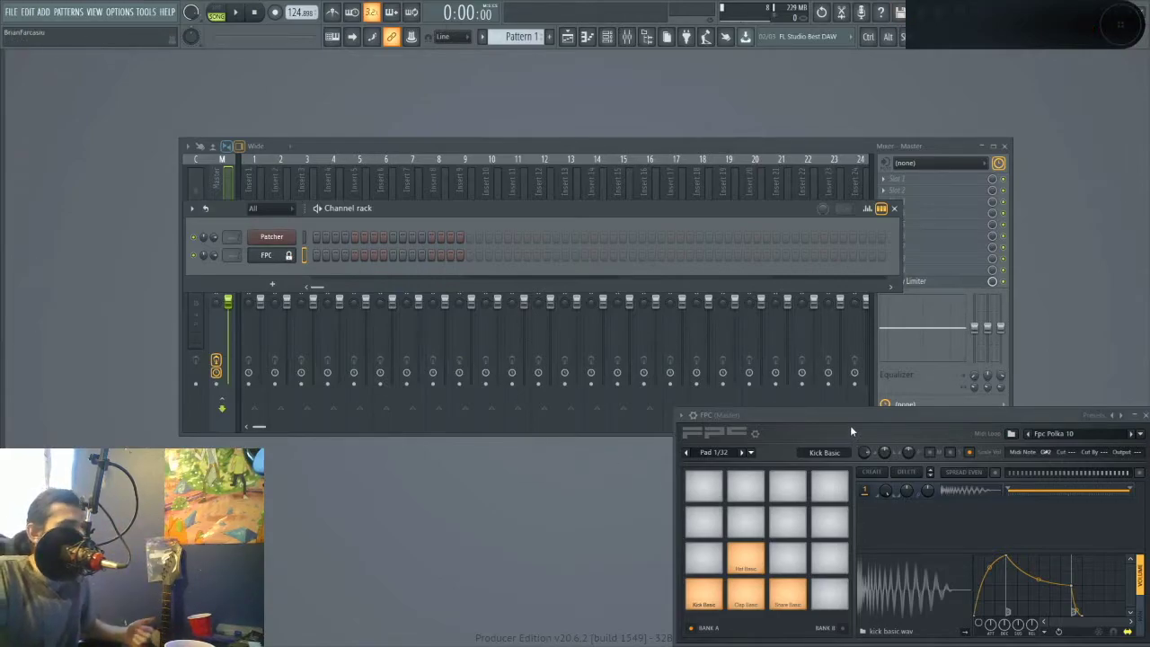
left_click_drag(802, 415, 424, 284)
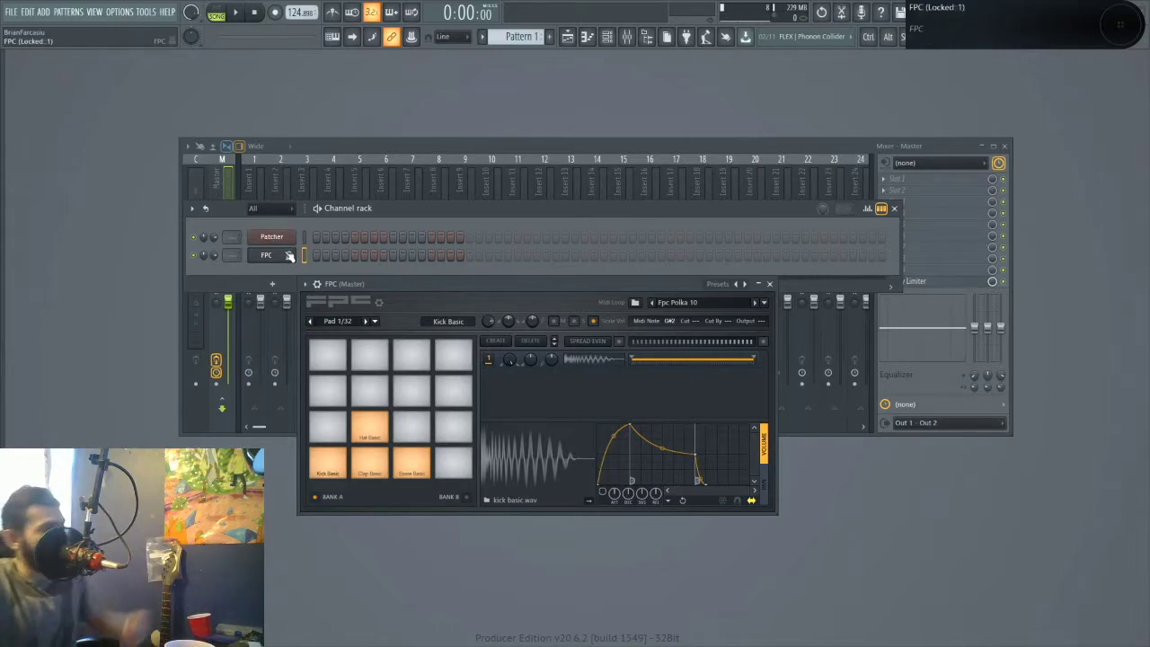
- Start saving the project and examine the full path of the Performance templates folder
left_click(14, 12)
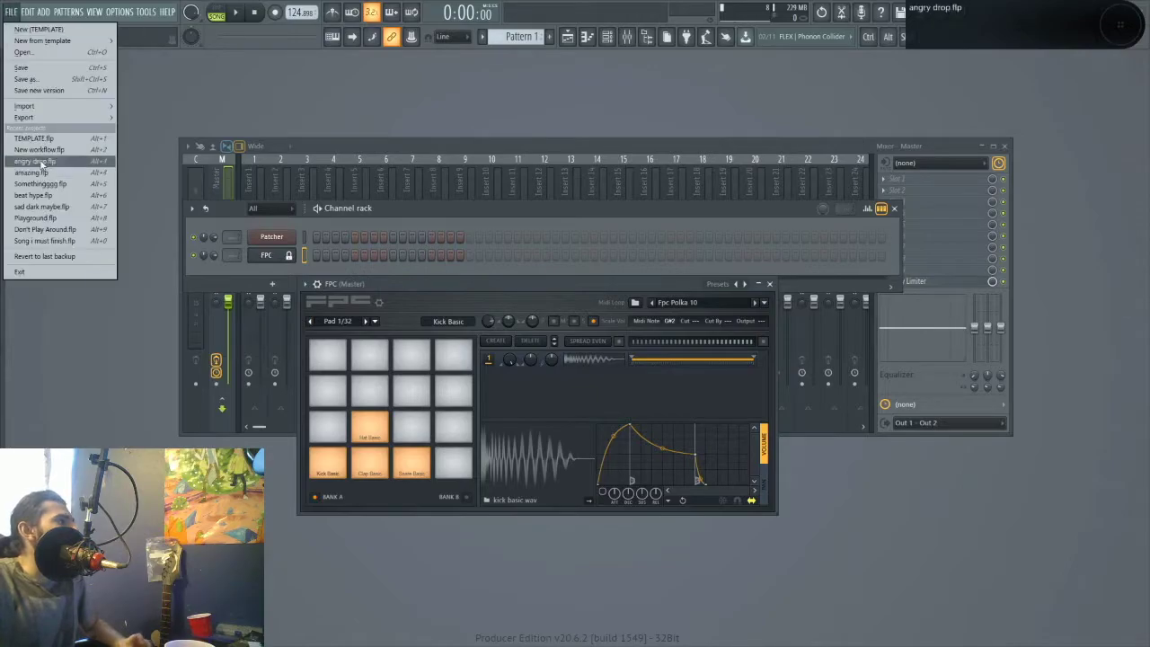
left_click(37, 67)
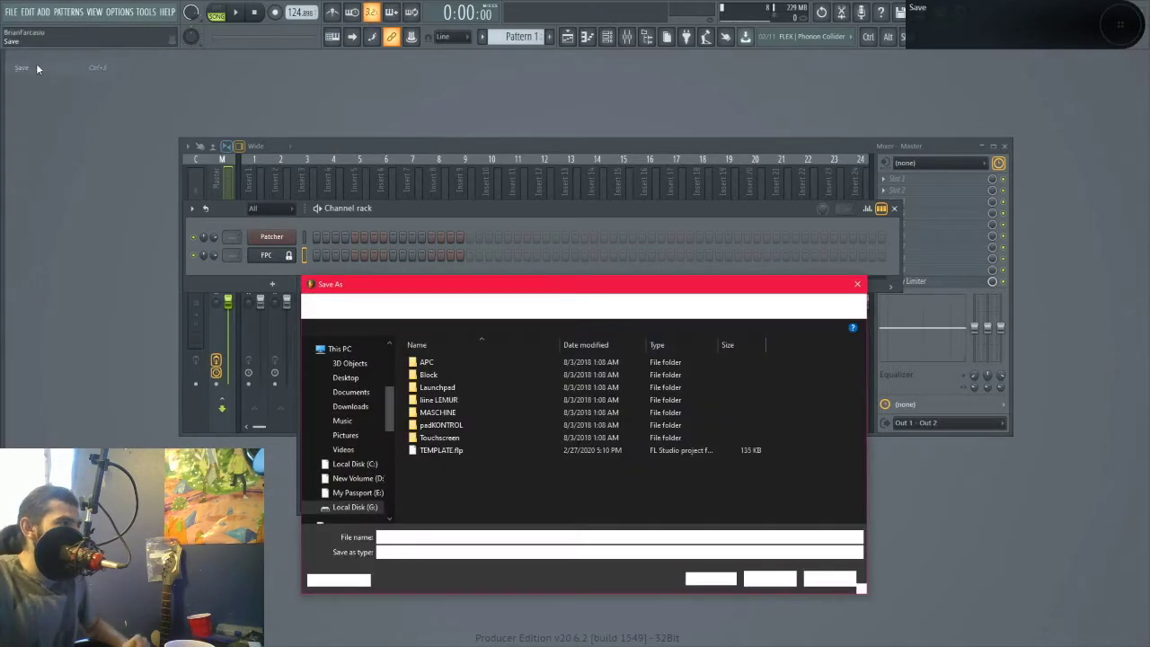
left_click(634, 306)
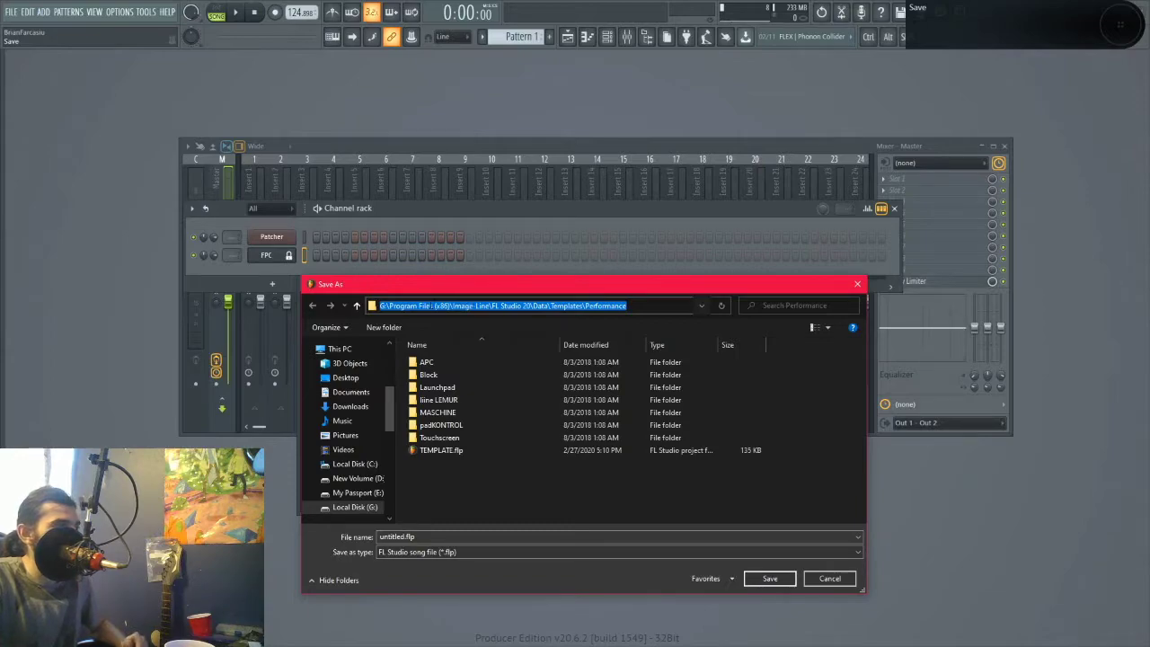
left_click(632, 306)
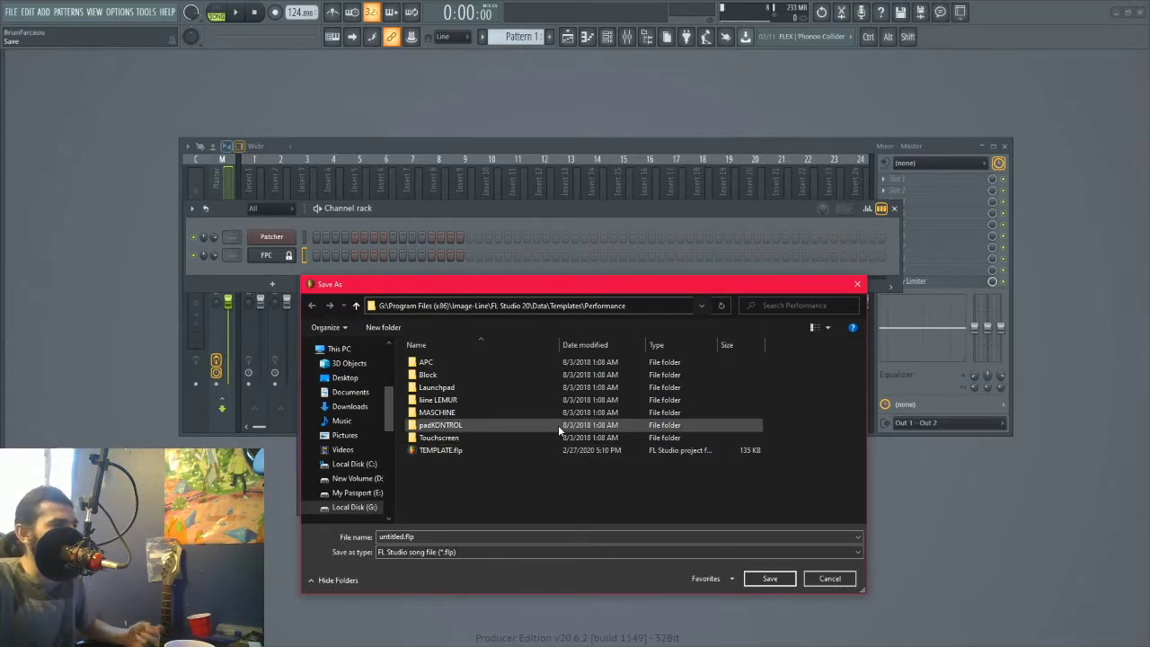
left_click(786, 494)
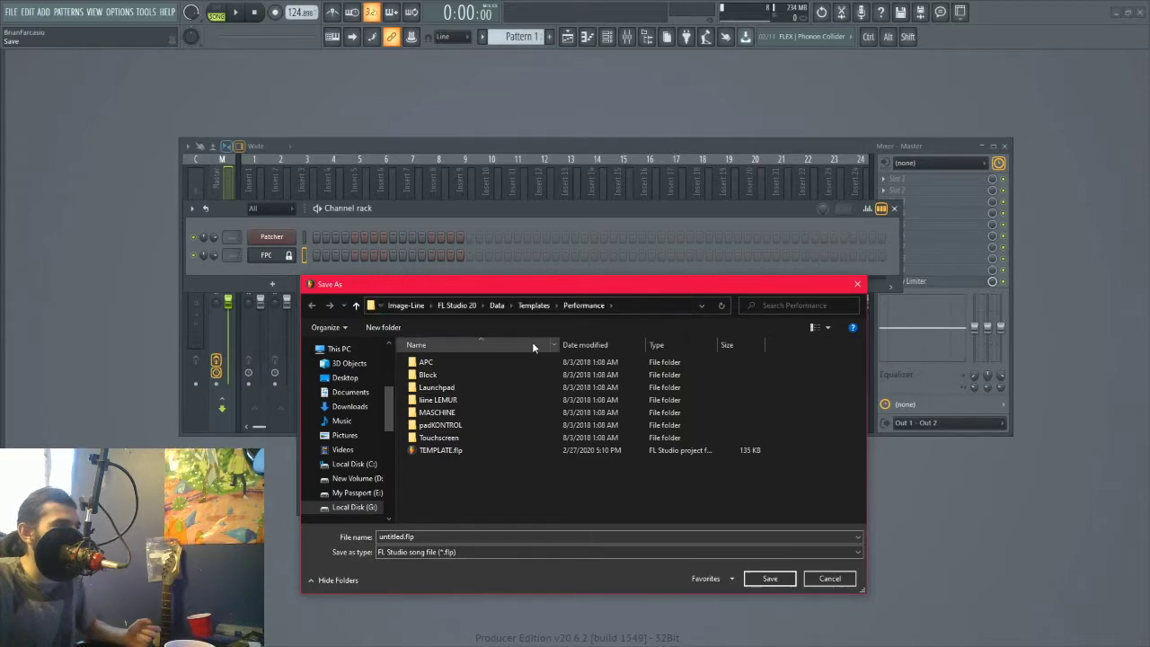
- Go back to Local Disk (G:) in the save dialog and browse into Program Files (x86) and its Image-Line folder
left_click(509, 308)
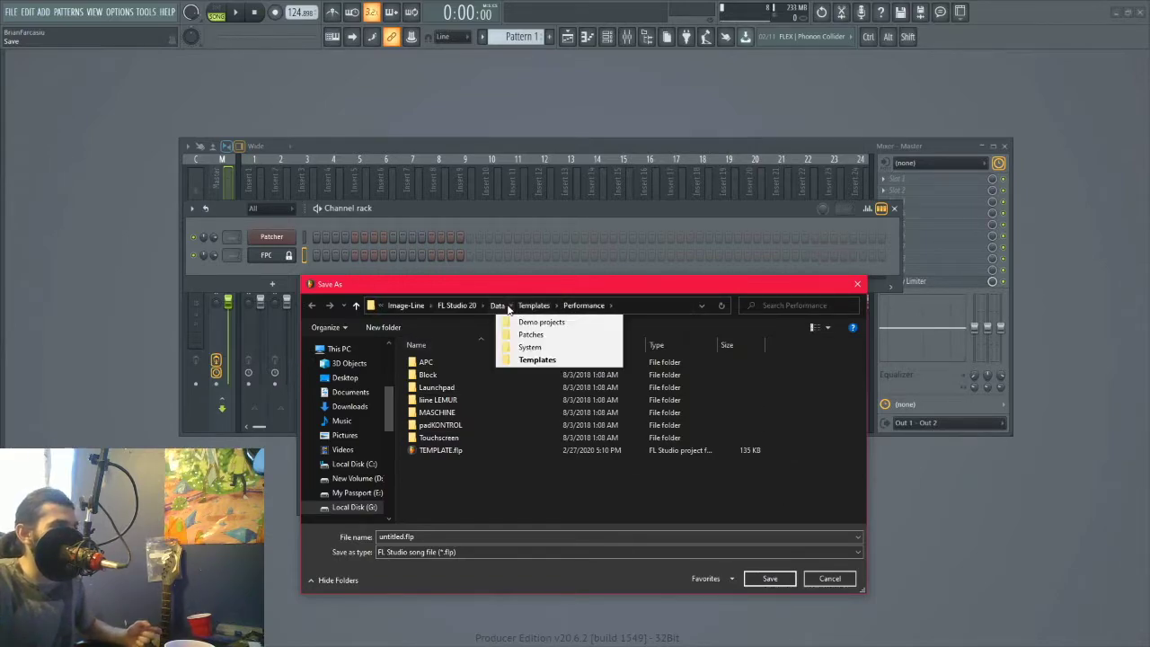
left_click(465, 308)
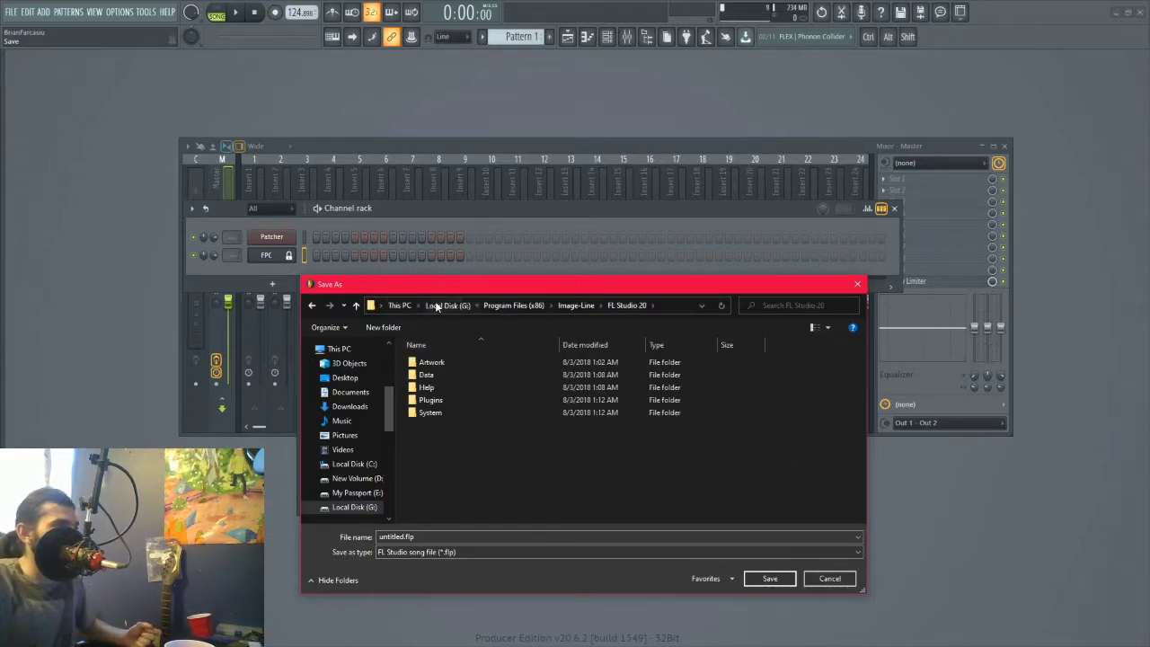
left_click(449, 306)
scroll(471, 419, "down", 5)
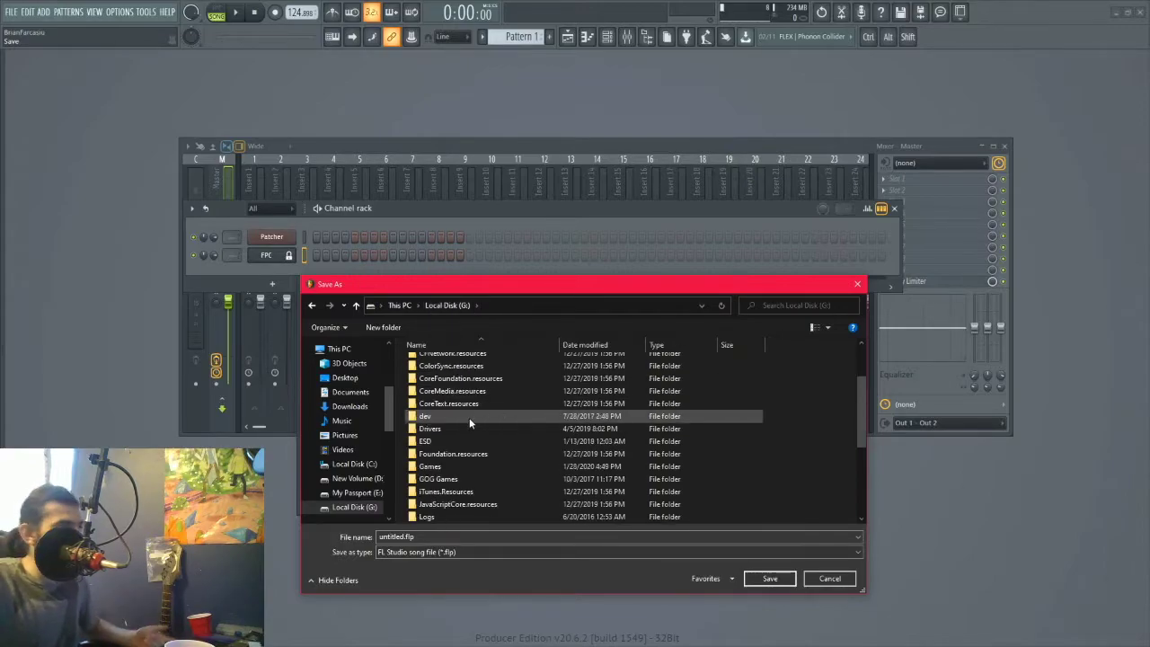
scroll(481, 429, "down", 1)
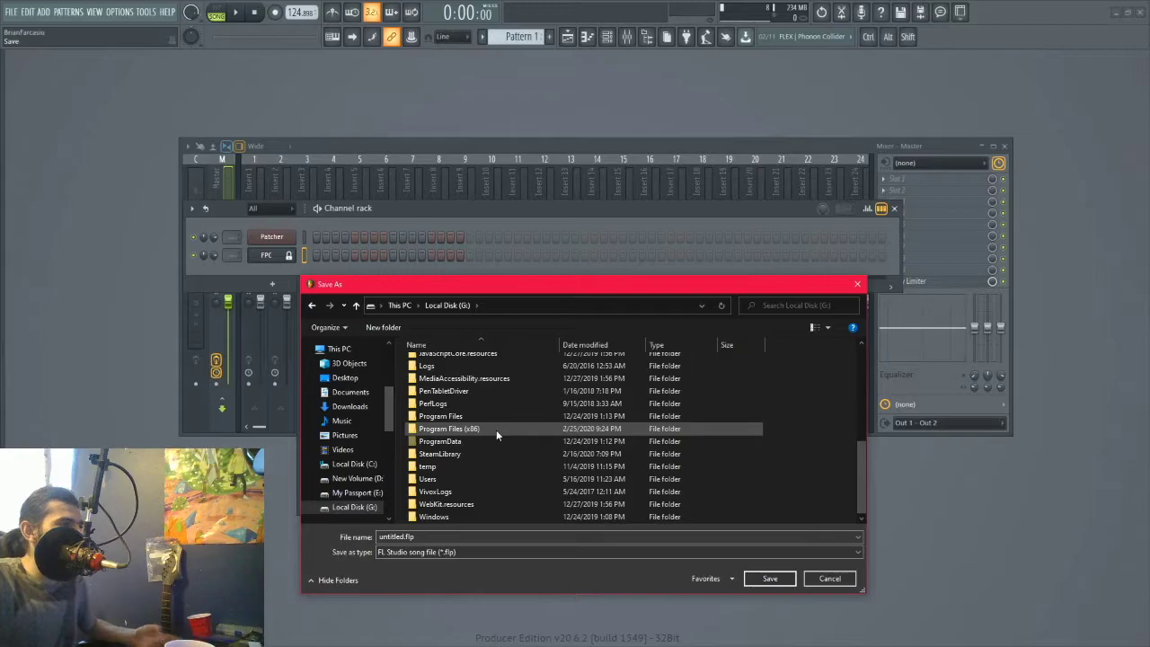
left_click(496, 429)
double_click(496, 430)
scroll(497, 430, "down", 4)
left_click(524, 478)
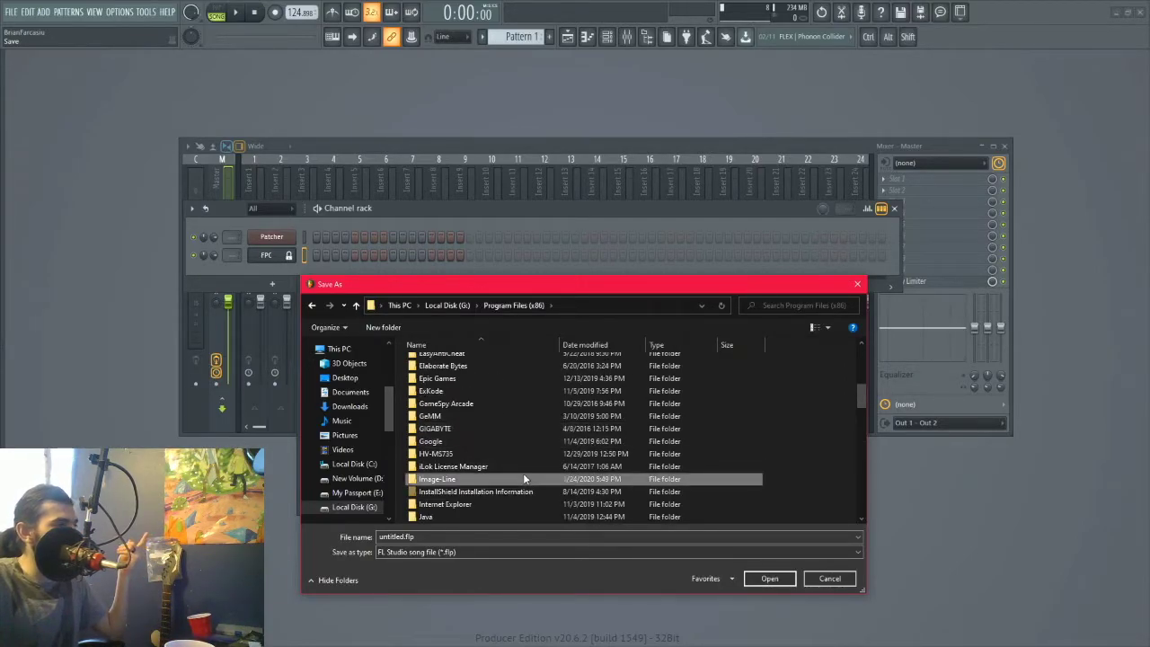
double_click(523, 479)
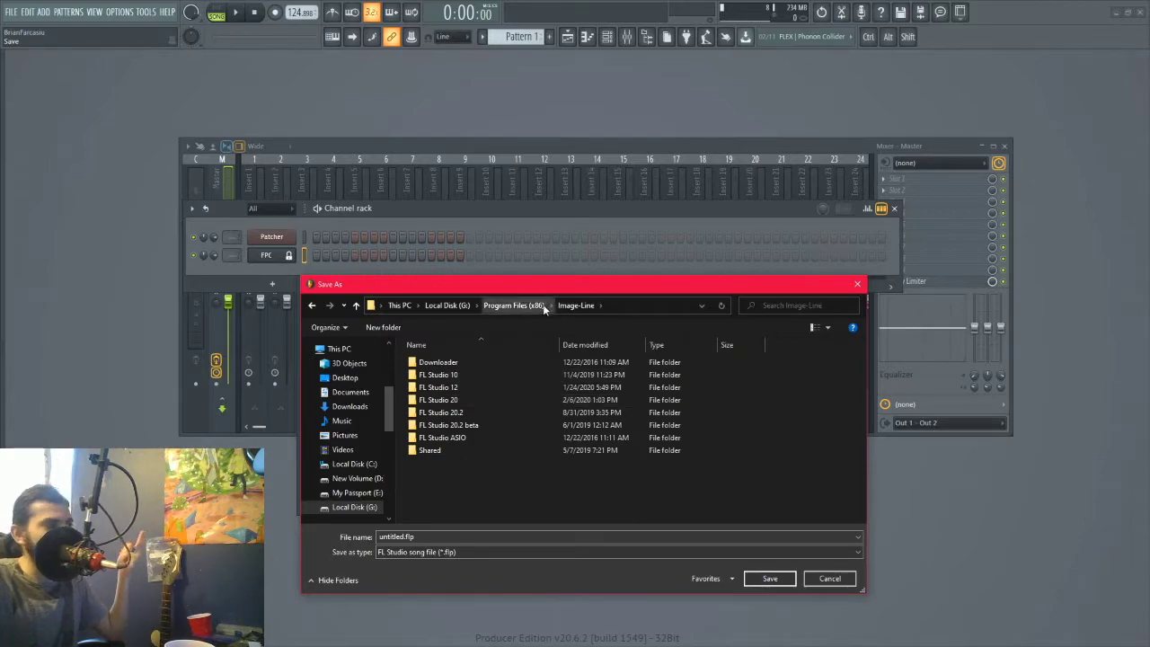
- Browse through FL Studio 20, Data and Templates into the Performance folder
double_click(504, 399)
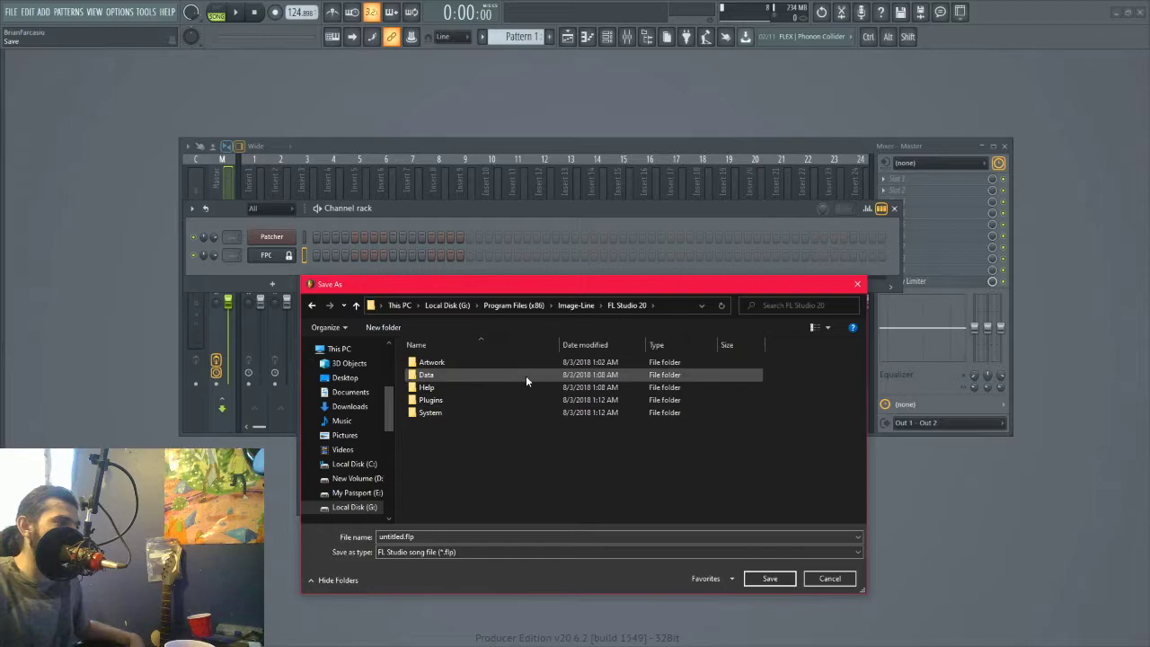
double_click(526, 374)
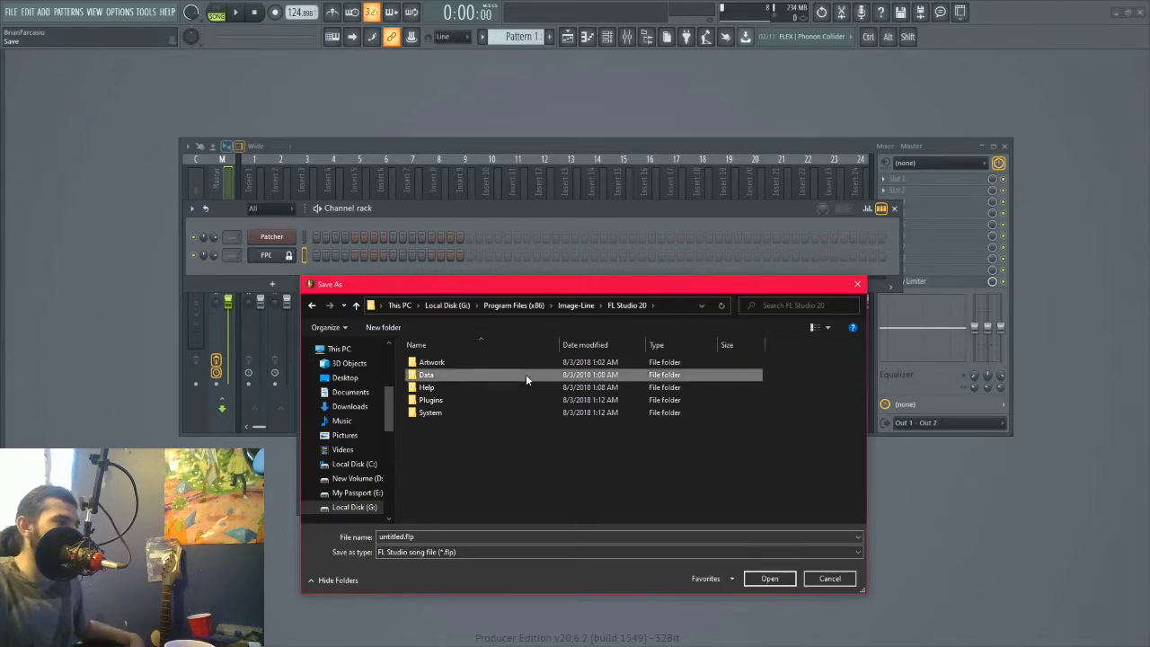
left_click(529, 398)
double_click(528, 398)
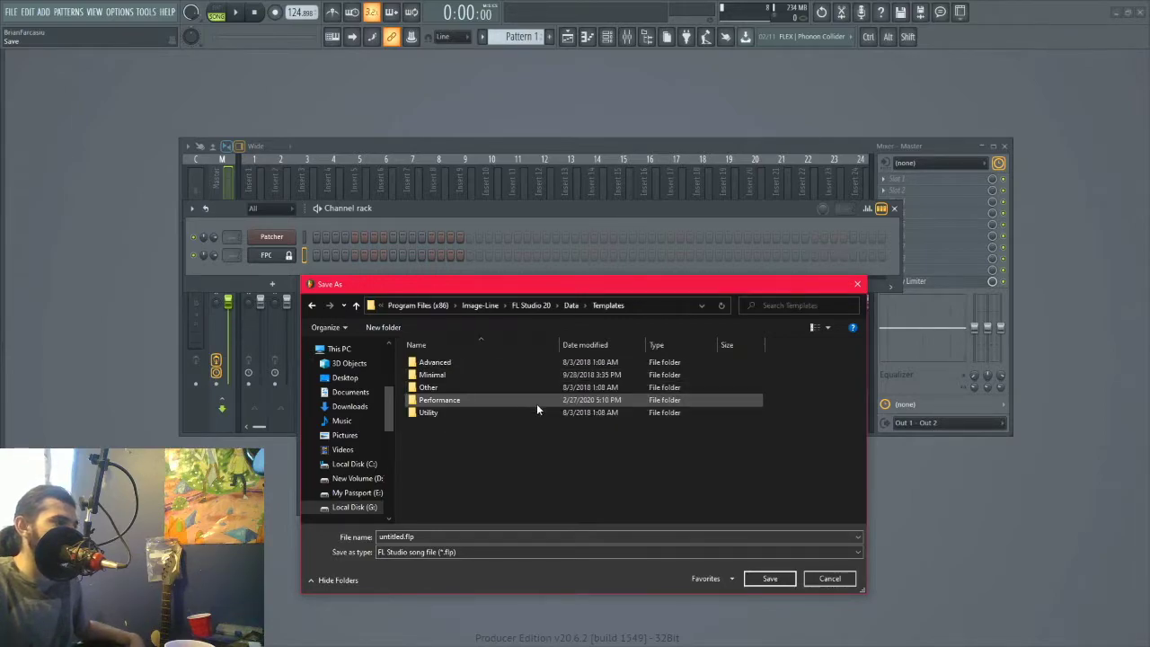
left_click(546, 404)
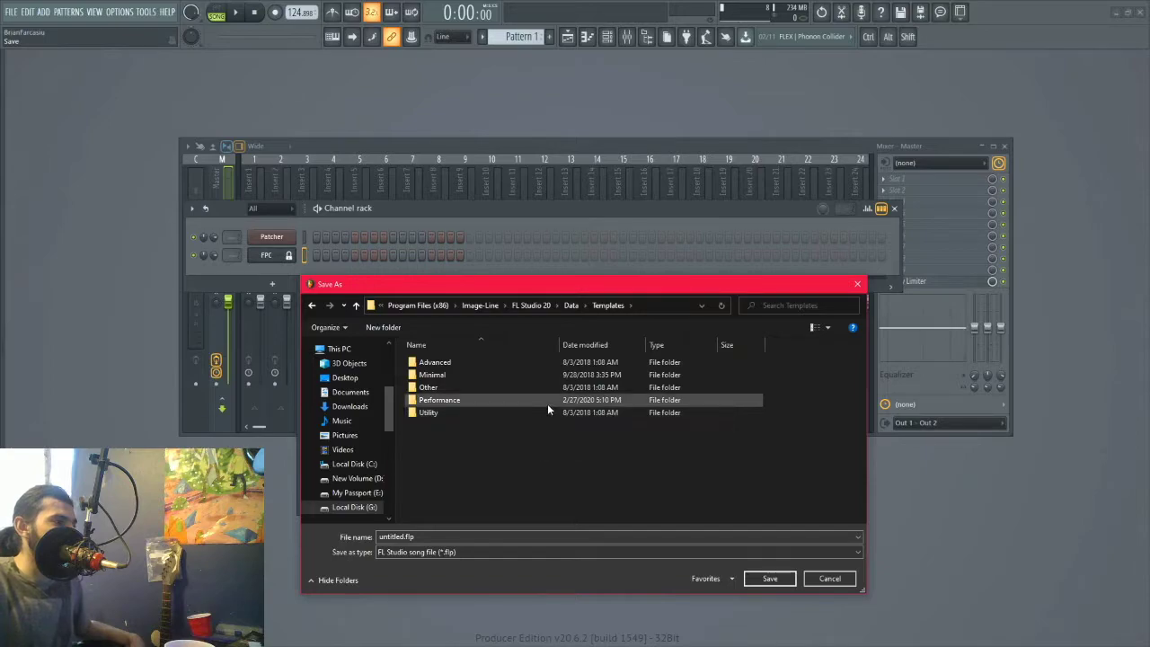
double_click(548, 403)
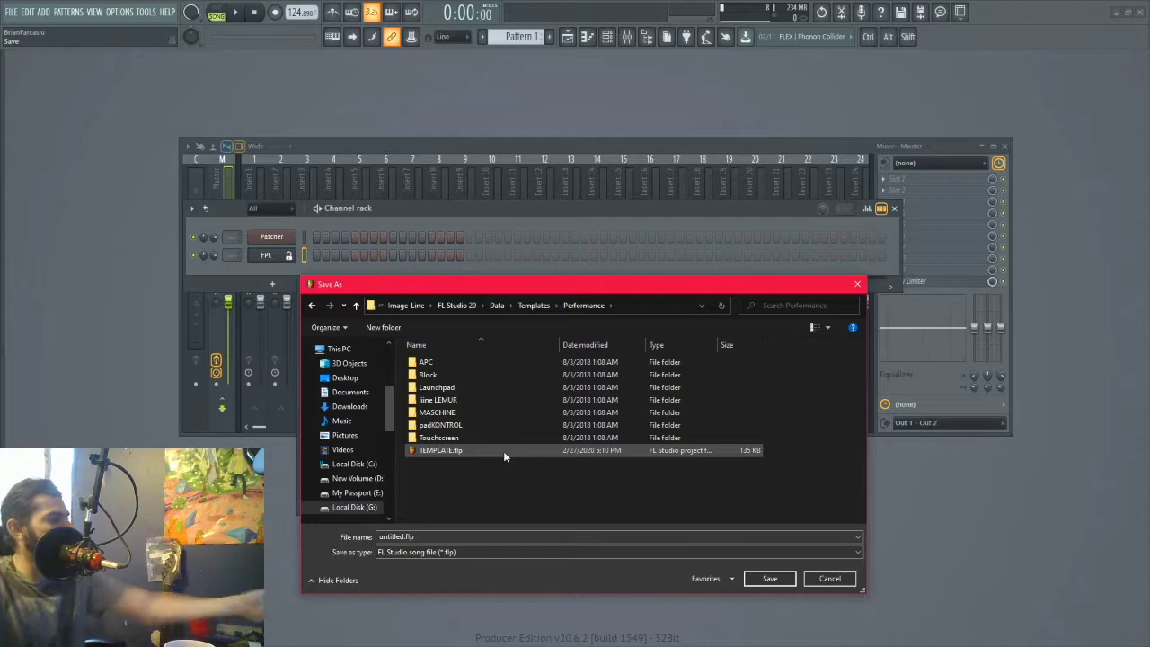
- Pick TEMPLATE.flp as the save file name in the Performance folder, then cancel saving the project
left_click(449, 449)
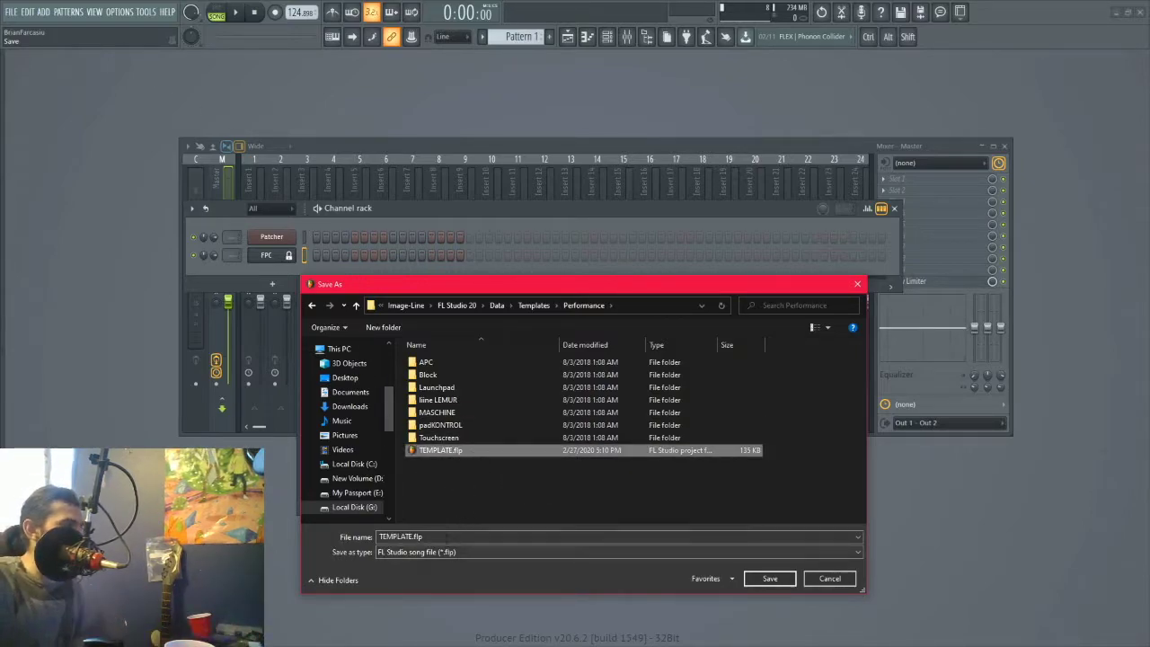
left_click_drag(596, 280, 543, 196)
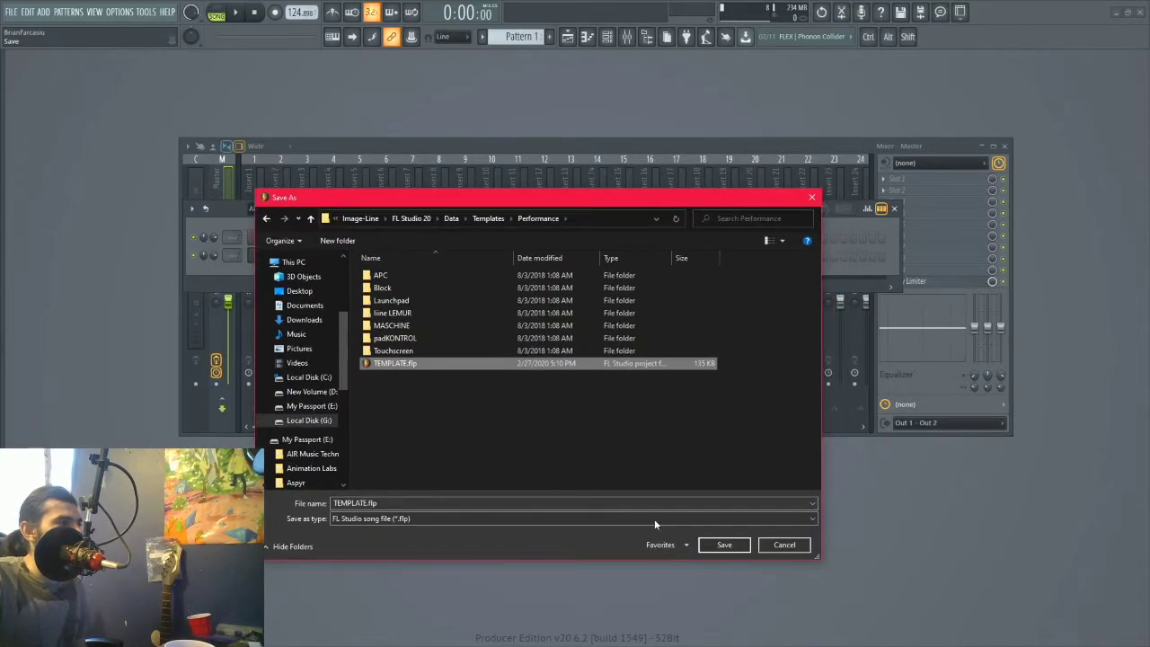
left_click(771, 546)
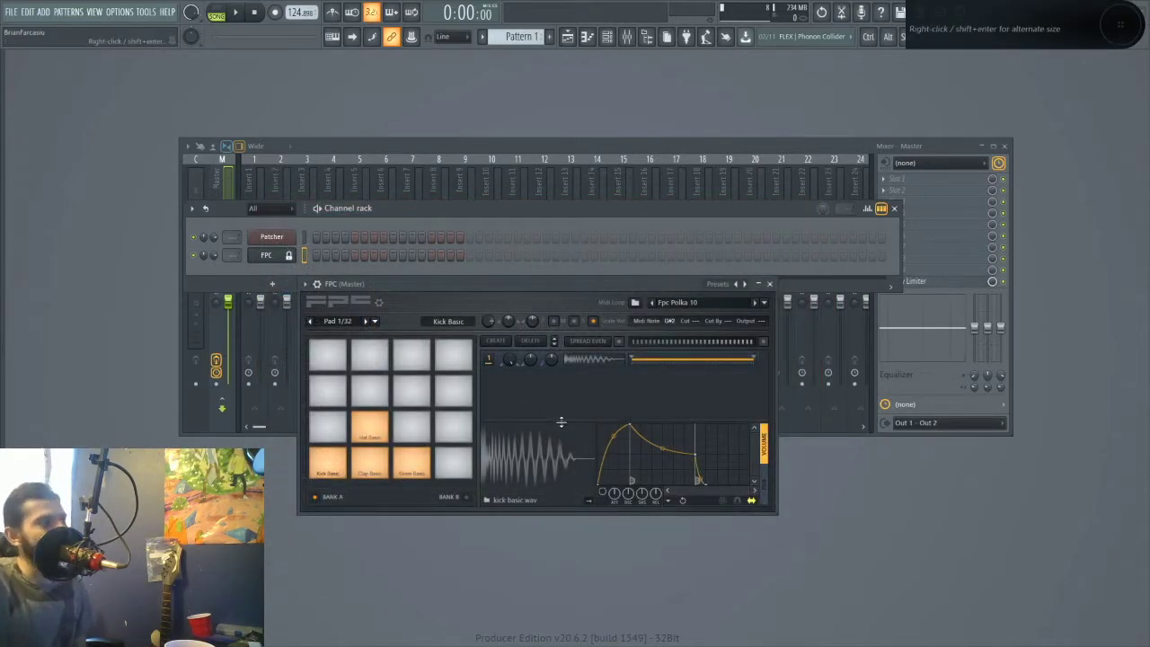
- Open the general settings and check the default template option under the miscellaneous settings
left_click(27, 13)
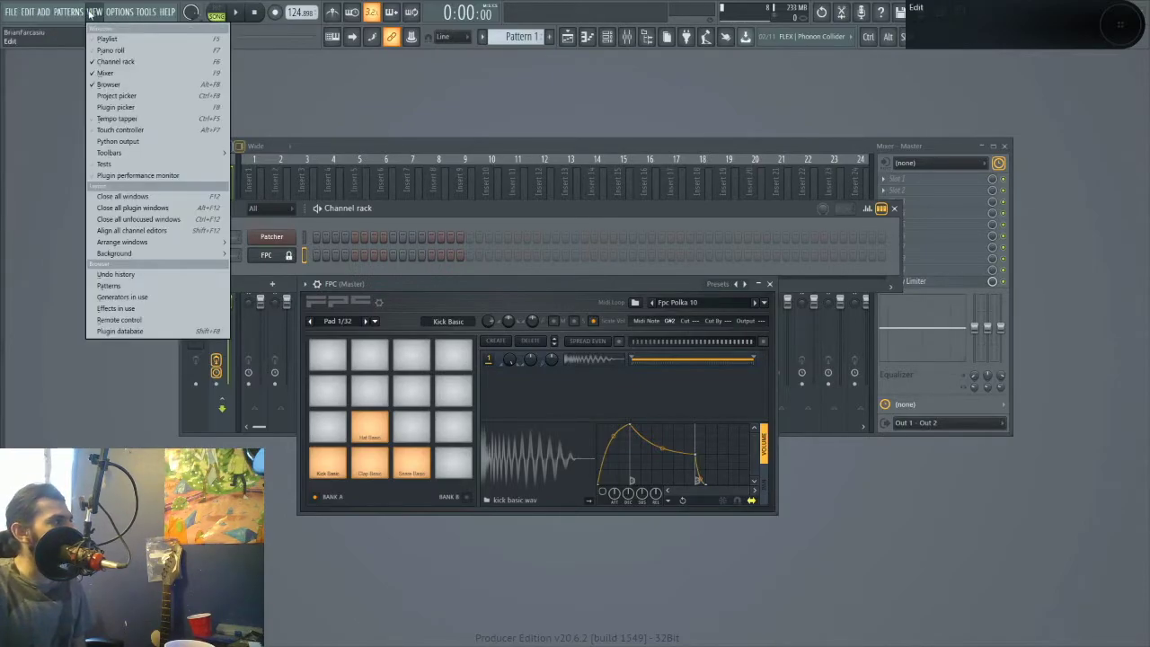
left_click(120, 12)
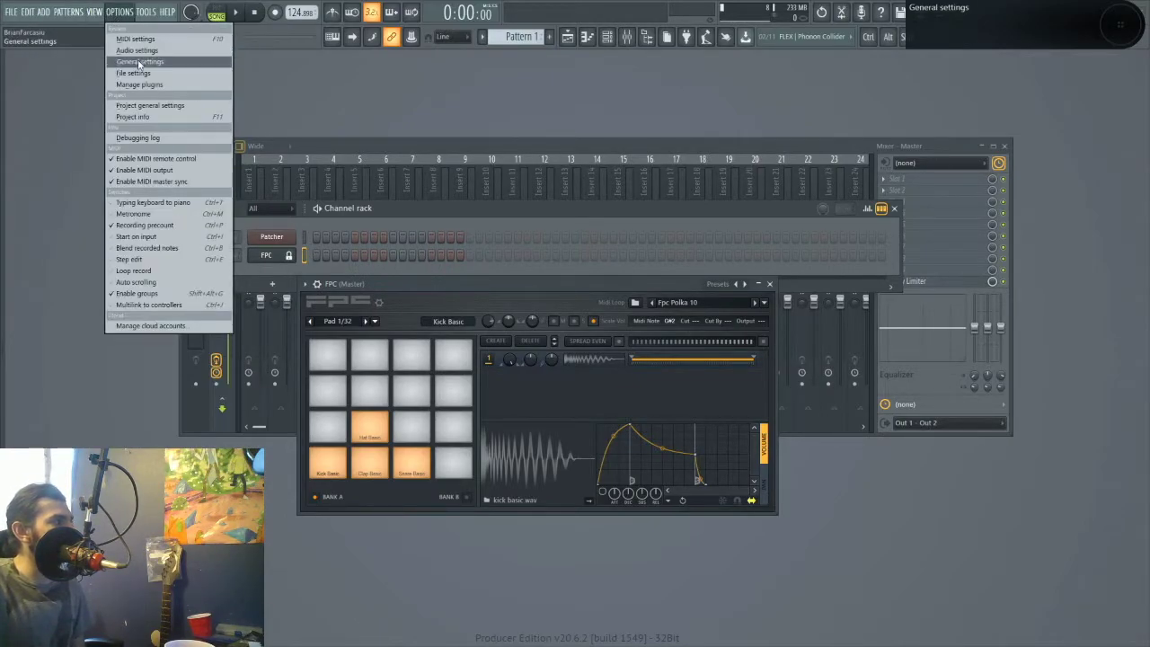
left_click(139, 72)
left_click(149, 169)
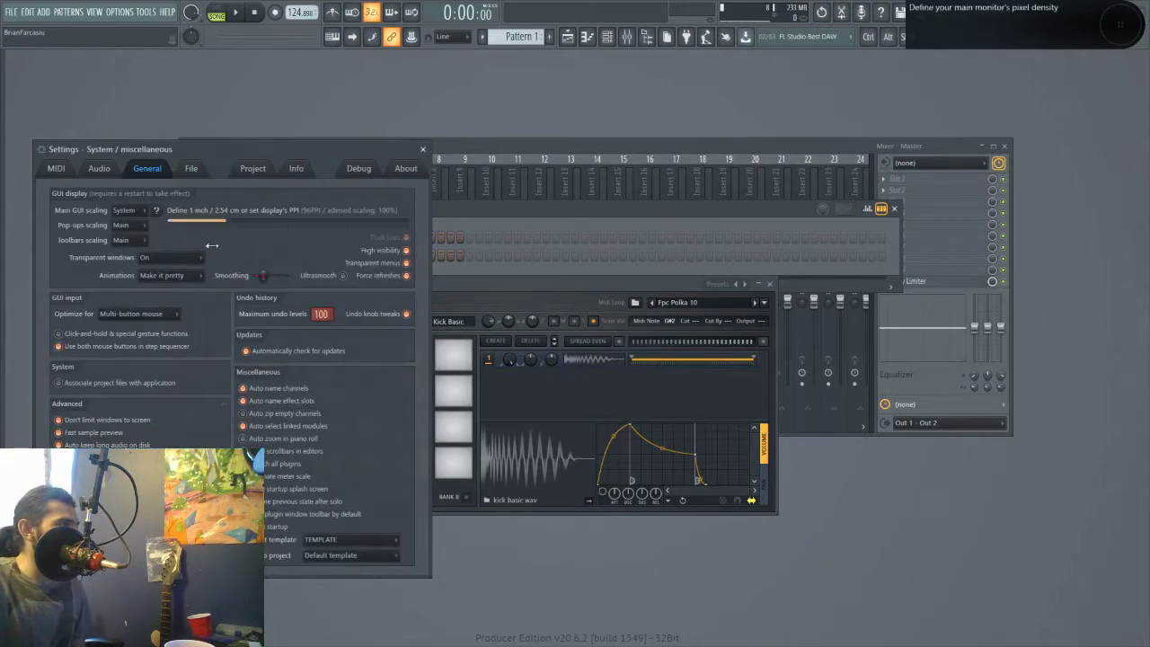
left_click(341, 539)
mouse_move(342, 542)
left_click(298, 538)
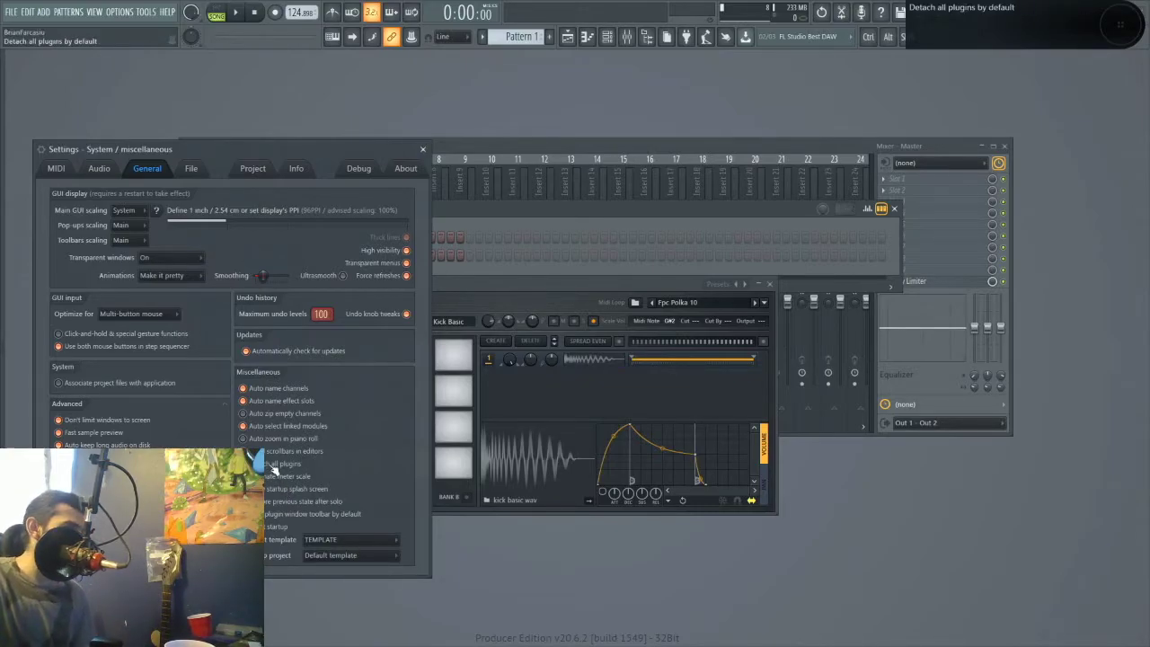
- Bring the FPC window forward and move it clear of the Settings window, over the mixer's lower edge
left_click(275, 466)
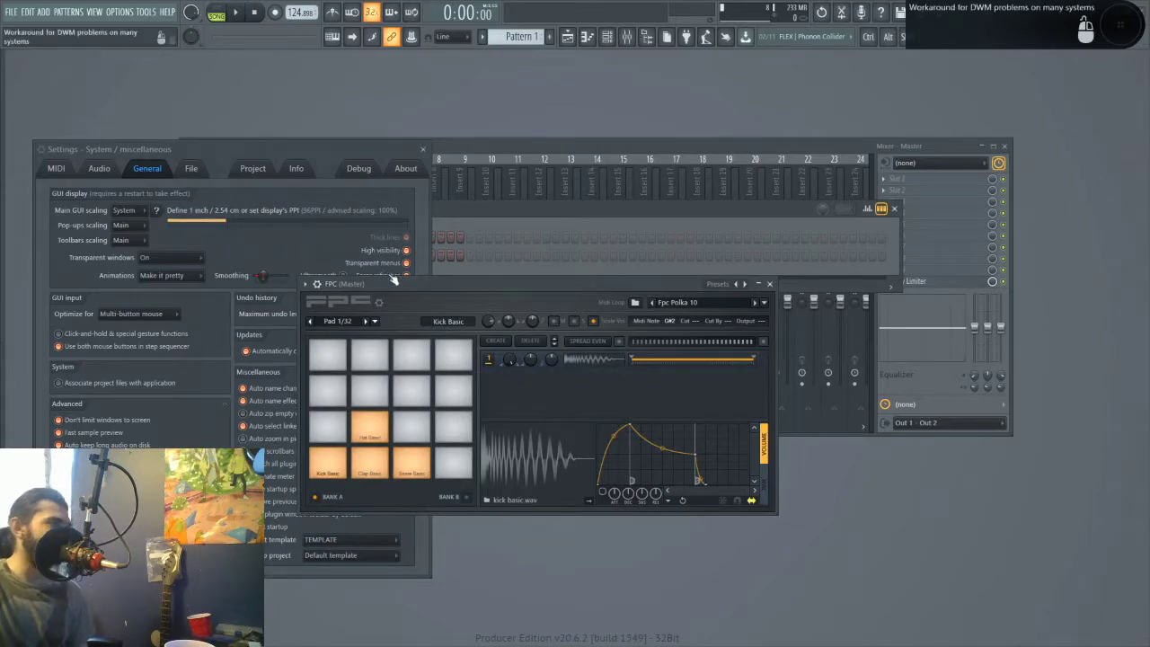
left_click_drag(391, 281, 531, 371)
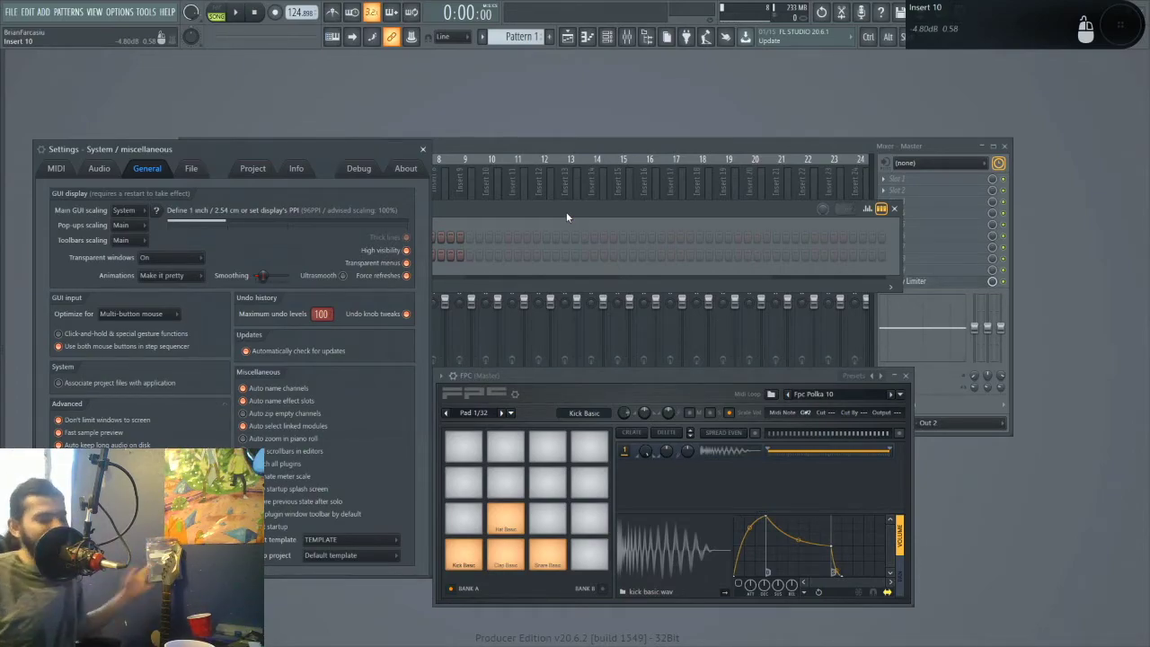
- Review the file and current project settings, and move the Settings window toward the middle of the workspace
left_click(191, 168)
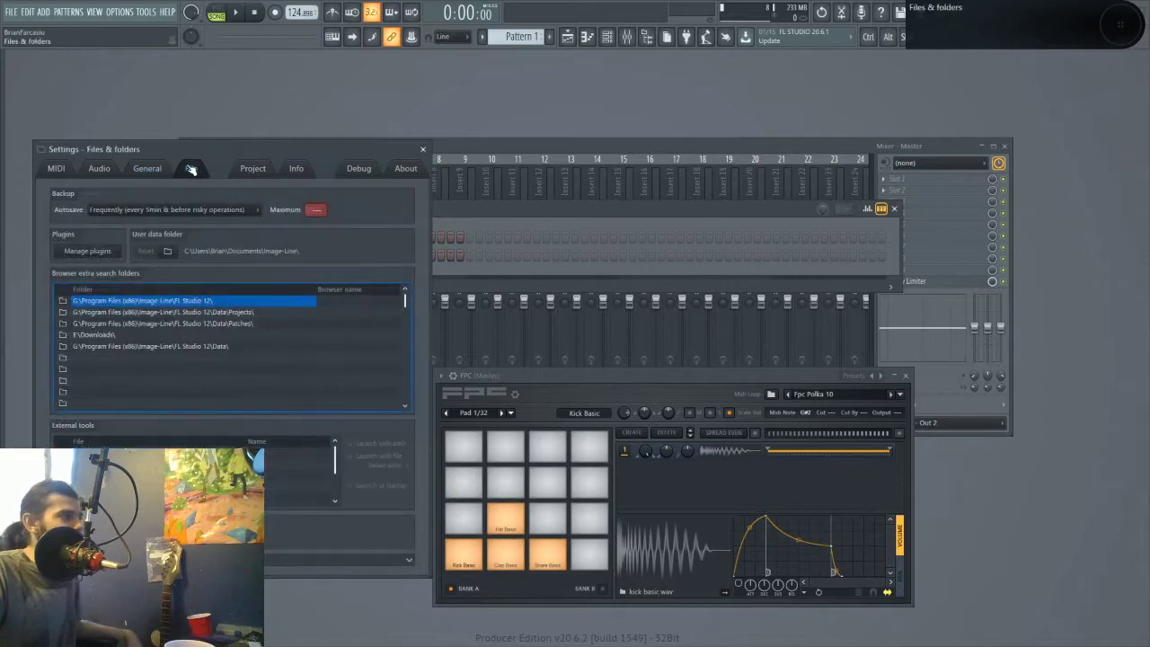
left_click(250, 169)
left_click(192, 169)
left_click(245, 169)
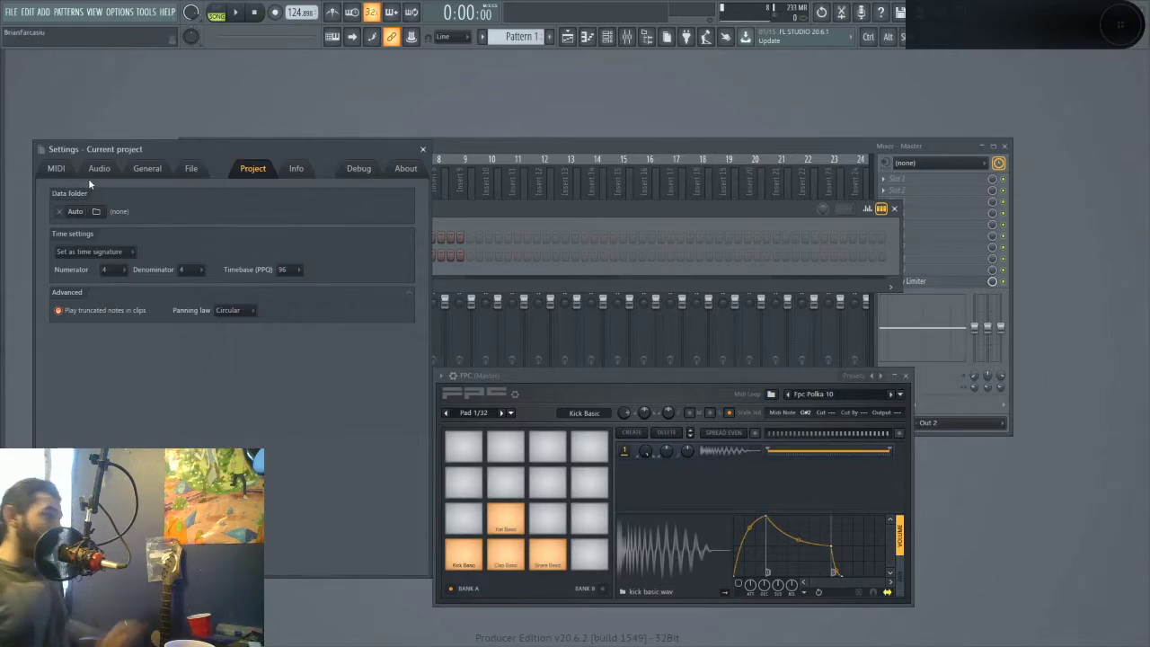
left_click_drag(92, 147, 303, 122)
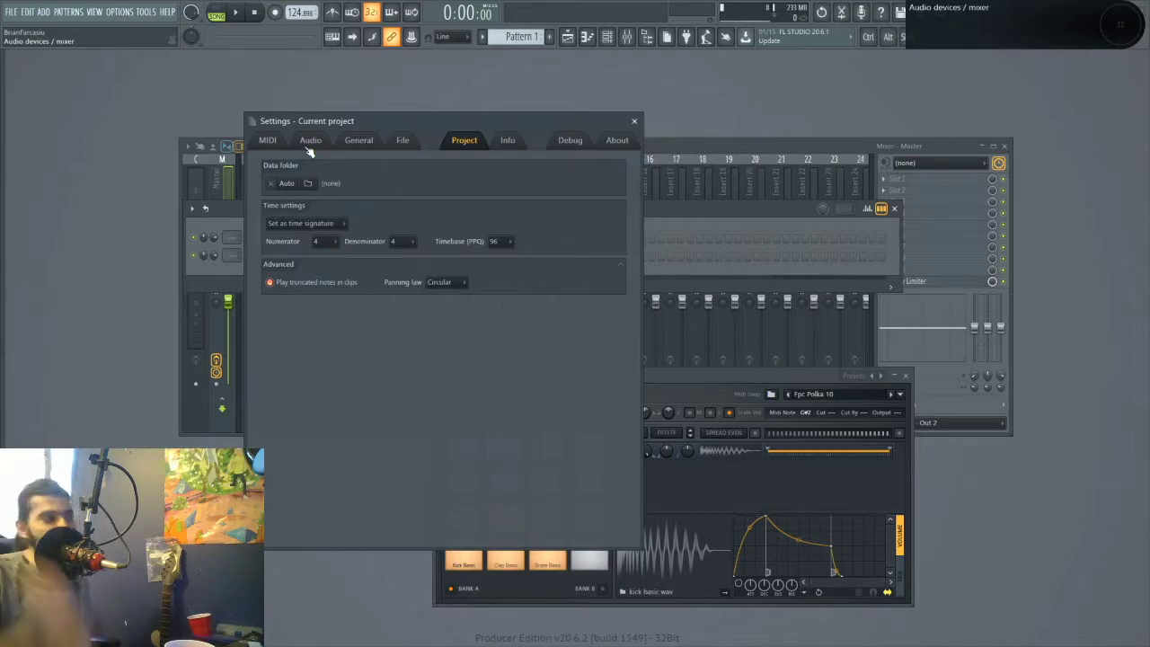
- Collapse and re-expand the advanced project settings to review the truncated notes and panning law options, then close Settings
left_click(620, 267)
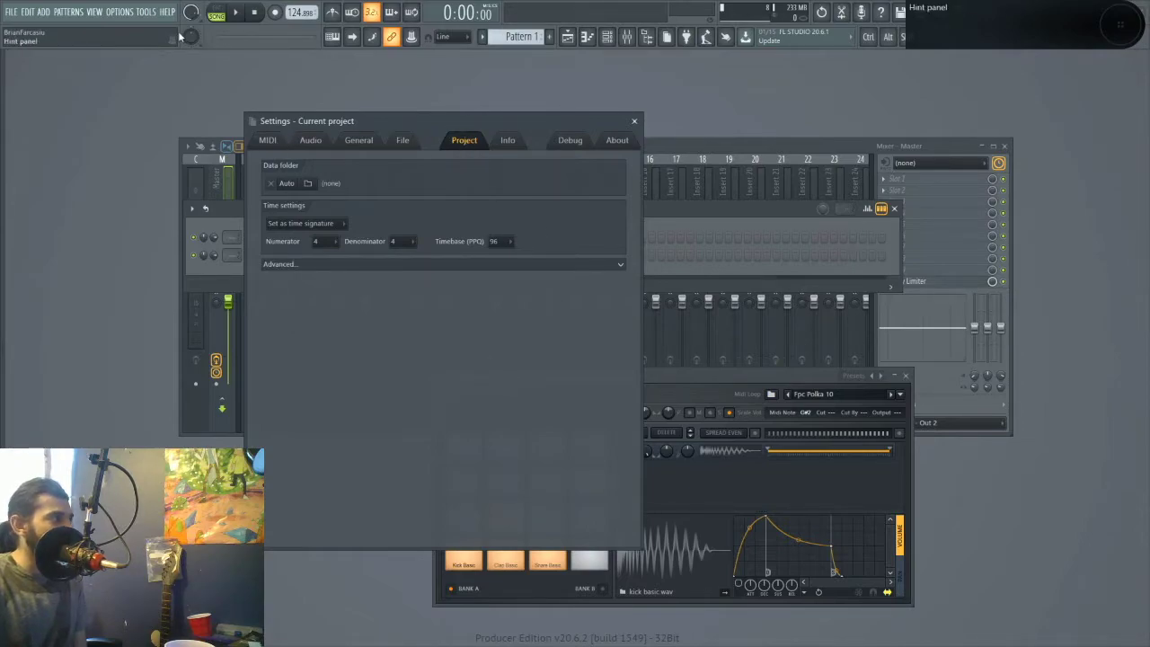
left_click(119, 12)
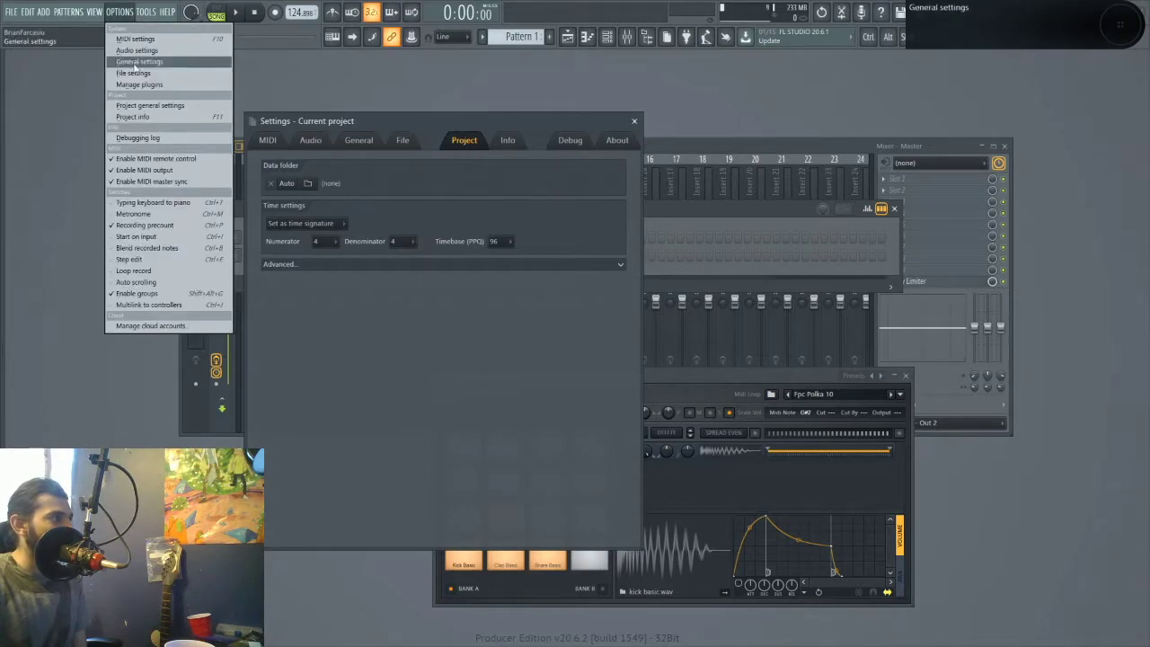
left_click(186, 117)
left_click(464, 139)
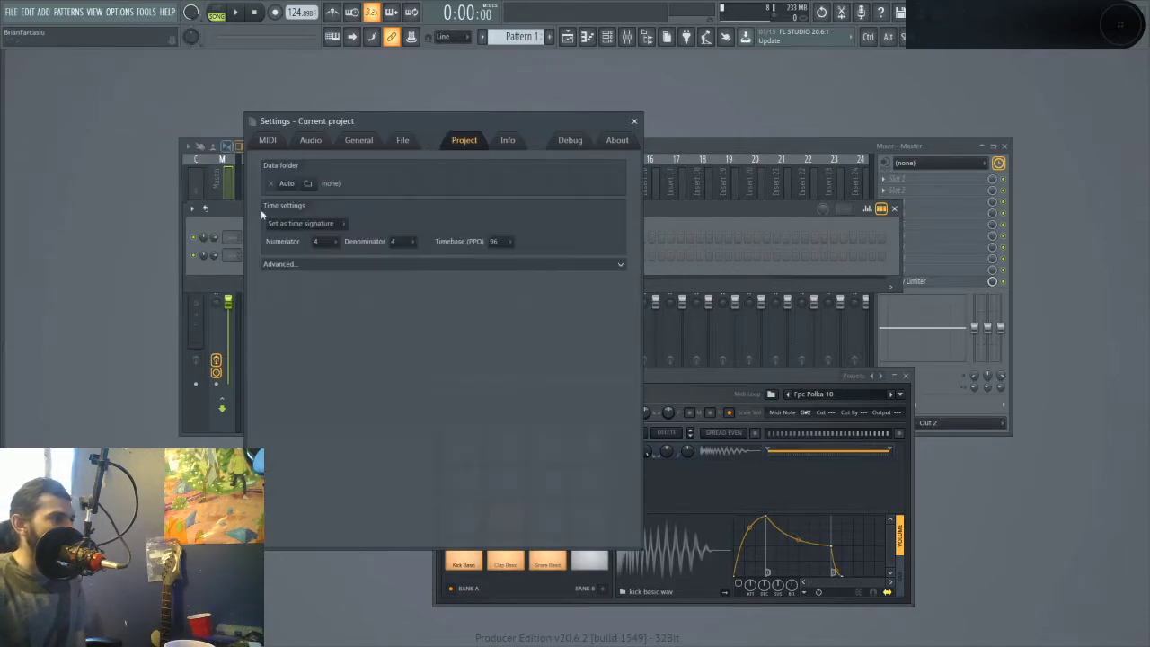
left_click(124, 11)
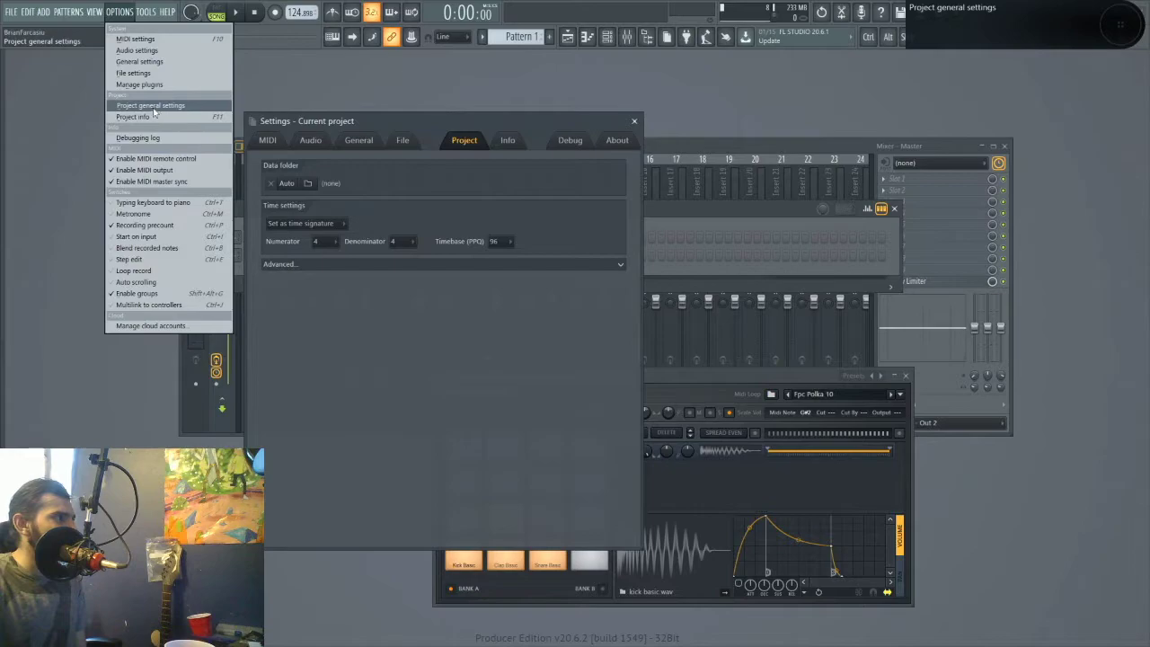
left_click(435, 325)
left_click(281, 264)
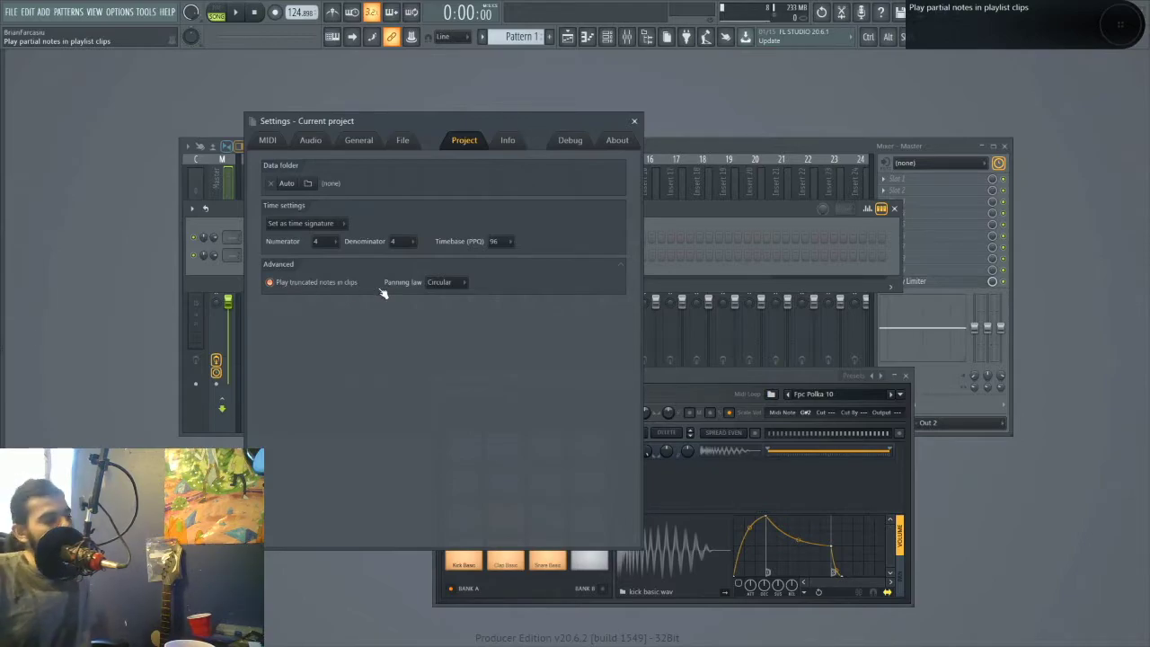
left_click(634, 120)
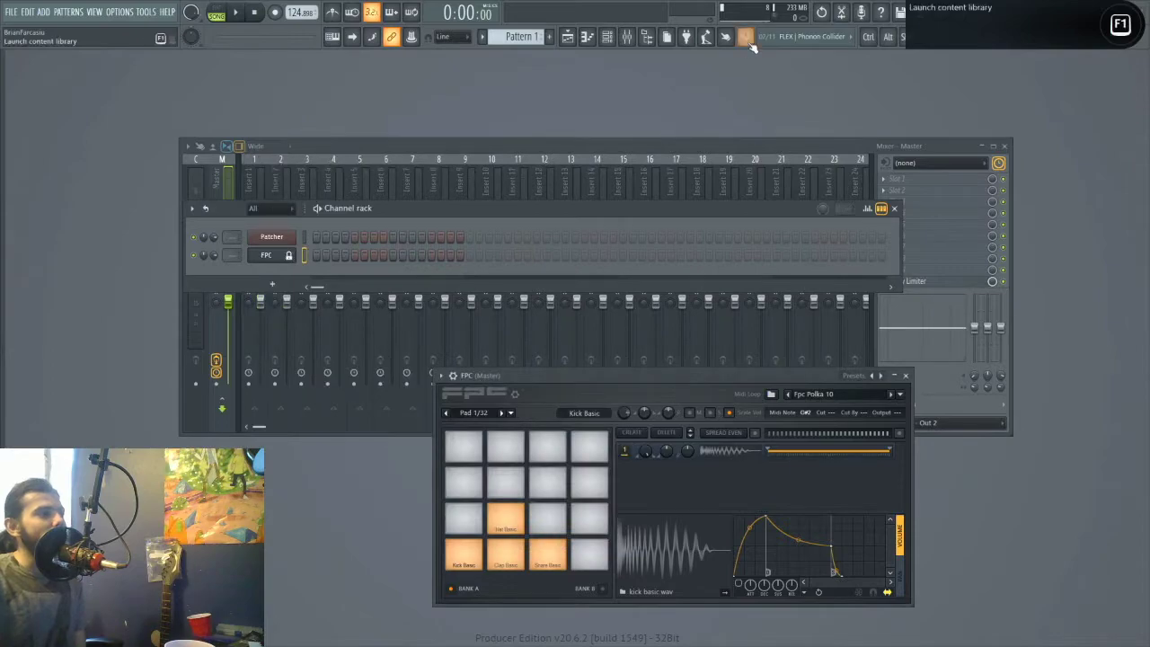
- Create an automation clip for the FPC channel's volume and extend it to 6 bars on Track 2 of the playlist
right_click(215, 256)
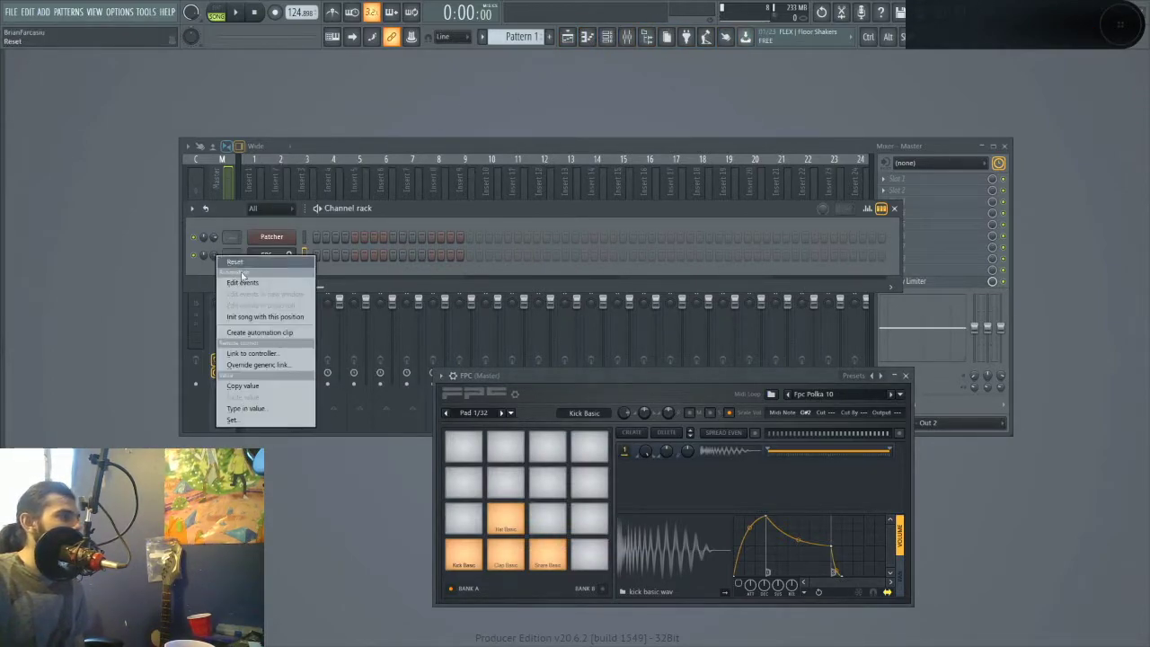
left_click(270, 333)
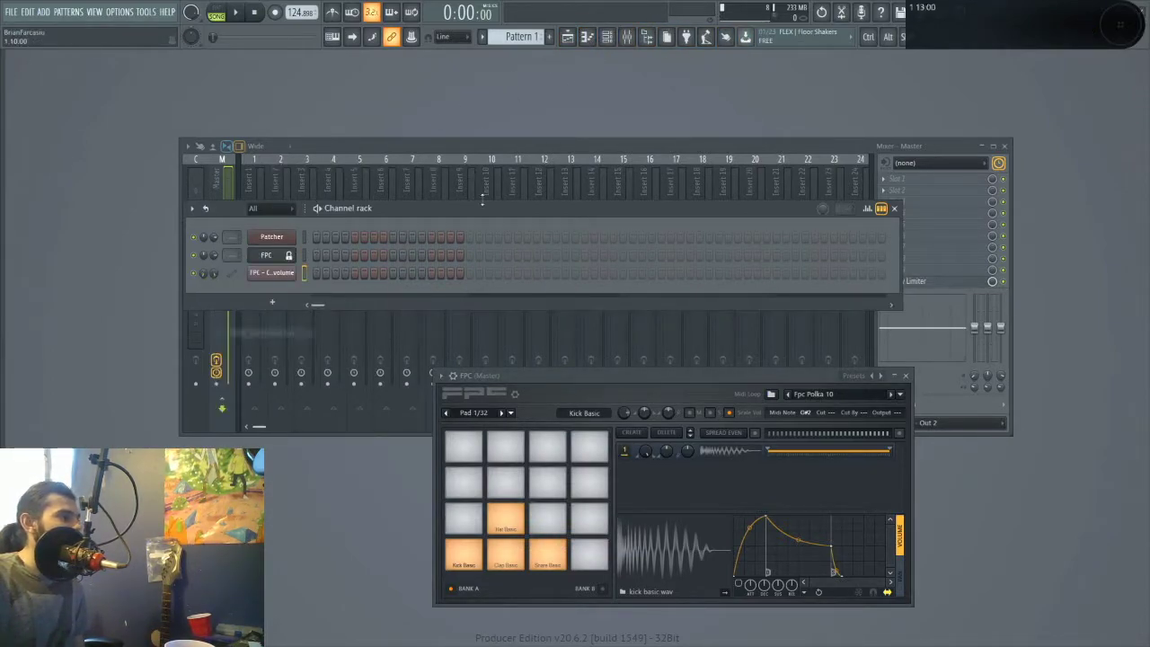
left_click(570, 36)
scroll(791, 126, "right", 5)
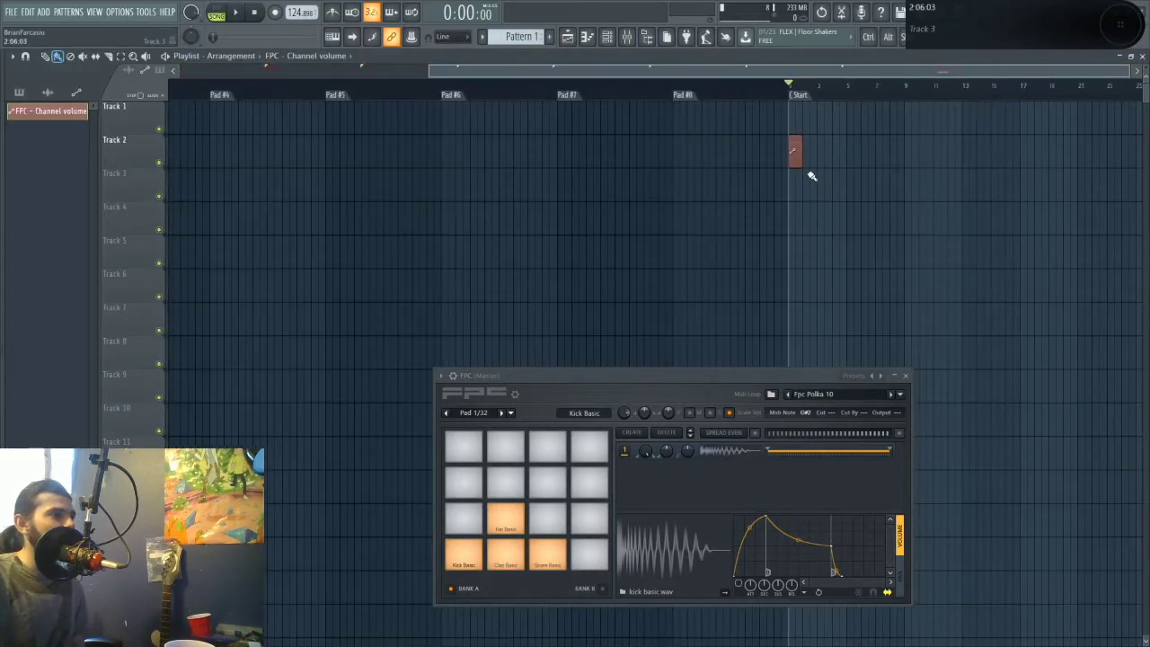
left_click_drag(810, 155, 894, 155)
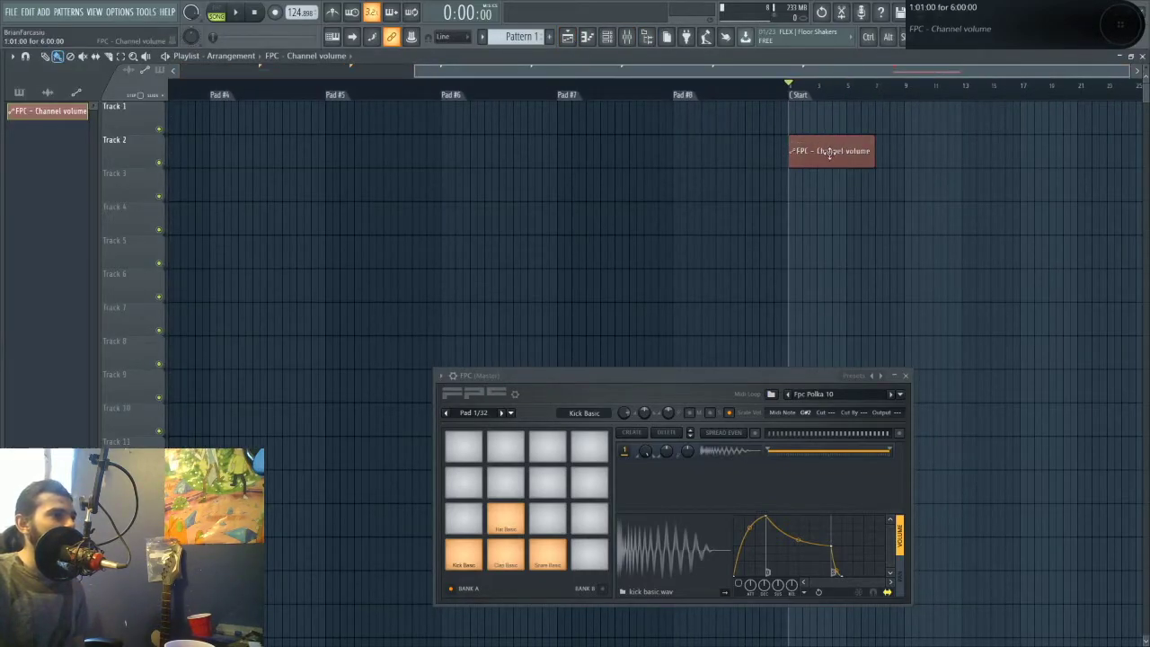
- Make Track 2 taller and shape the FPC channel volume clip into a ramp rising from zero over about four bars
left_click_drag(134, 168, 134, 205)
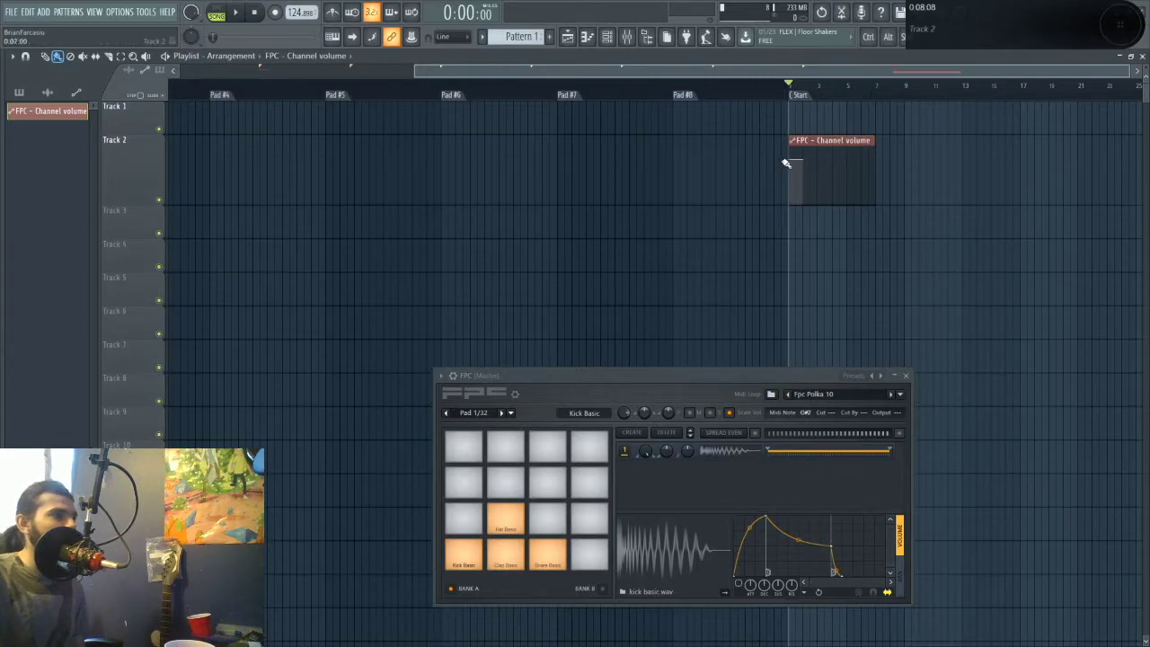
left_click_drag(791, 160, 798, 260)
left_click_drag(805, 161, 843, 166)
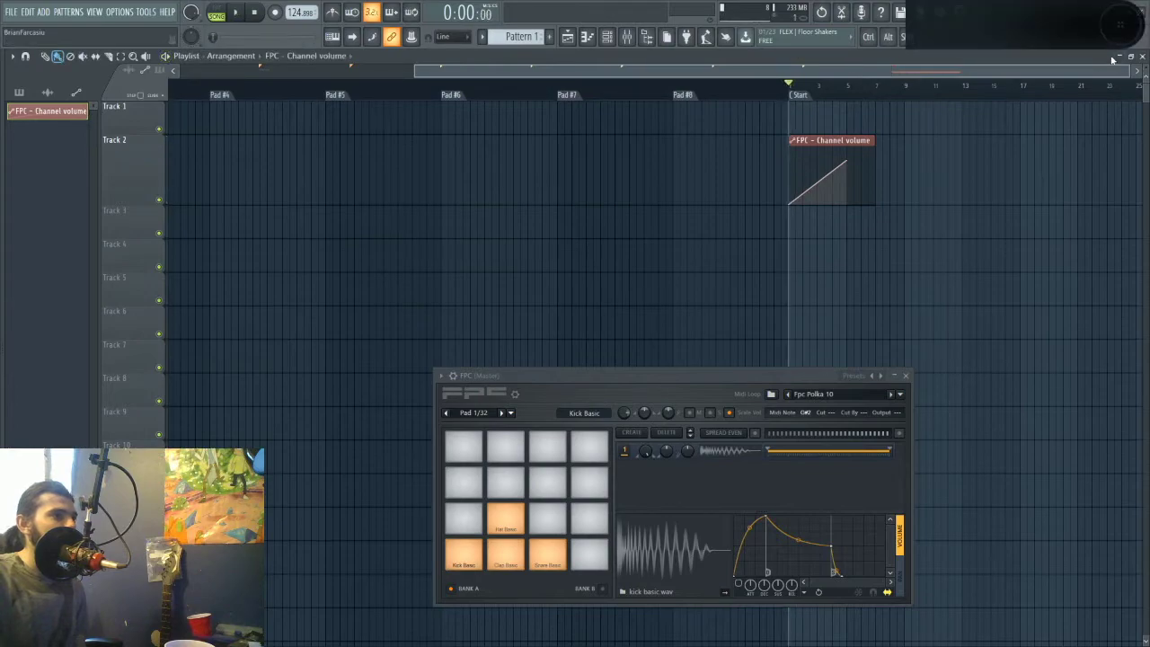
- Move the FPC channel volume clip along Track 2 so that it starts at bar 5
left_click(848, 88)
left_click_drag(819, 140, 876, 139)
left_click(855, 95)
- Play the song from just before the automation clip with the playlist closed, watching the FPC volume knob, and stop playback
left_click(843, 91)
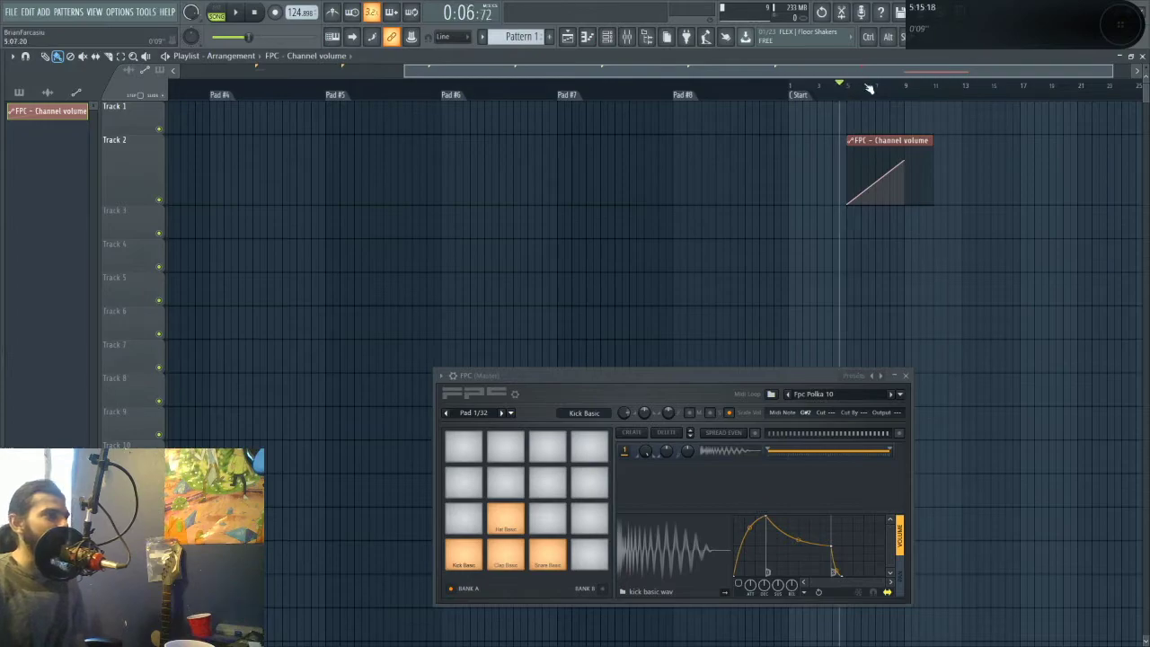
left_click(1142, 57)
key("space")
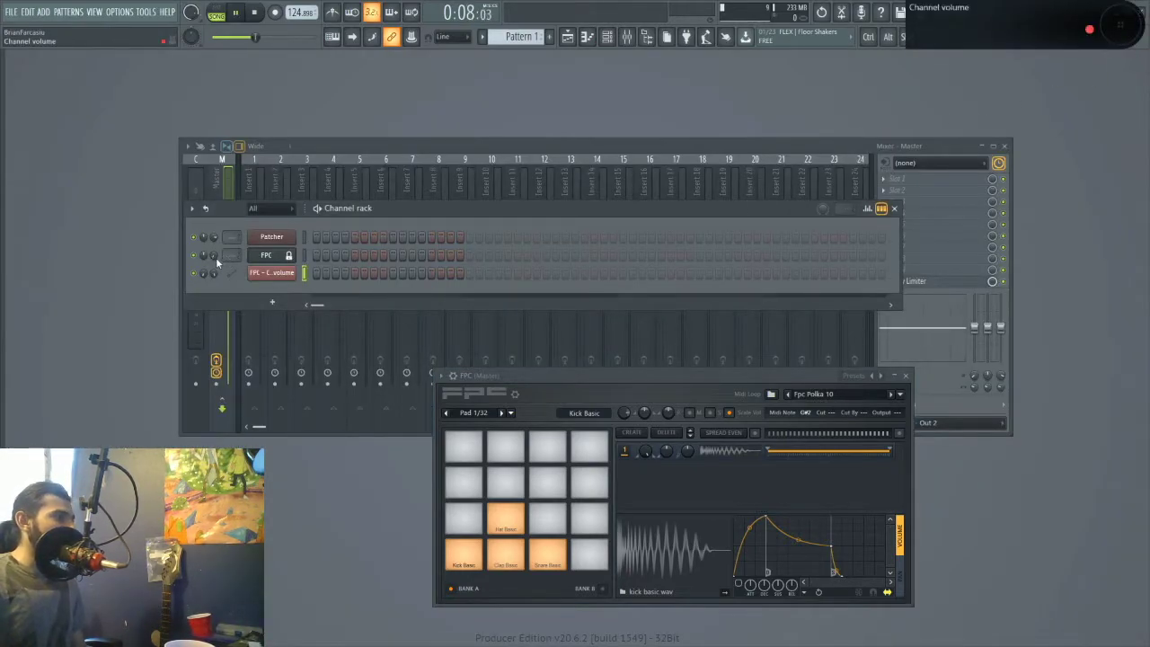
key("space")
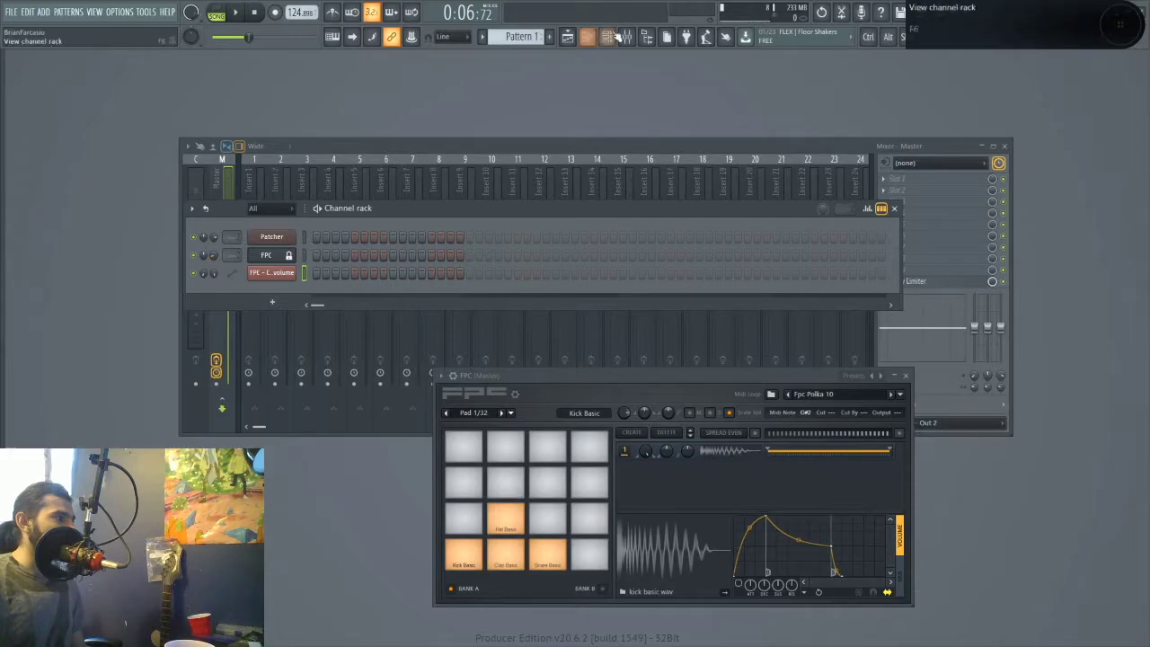
- Set the playback position near the Start marker, close the playlist and test playback with the channel rack in view
left_click(567, 37)
left_click(825, 87)
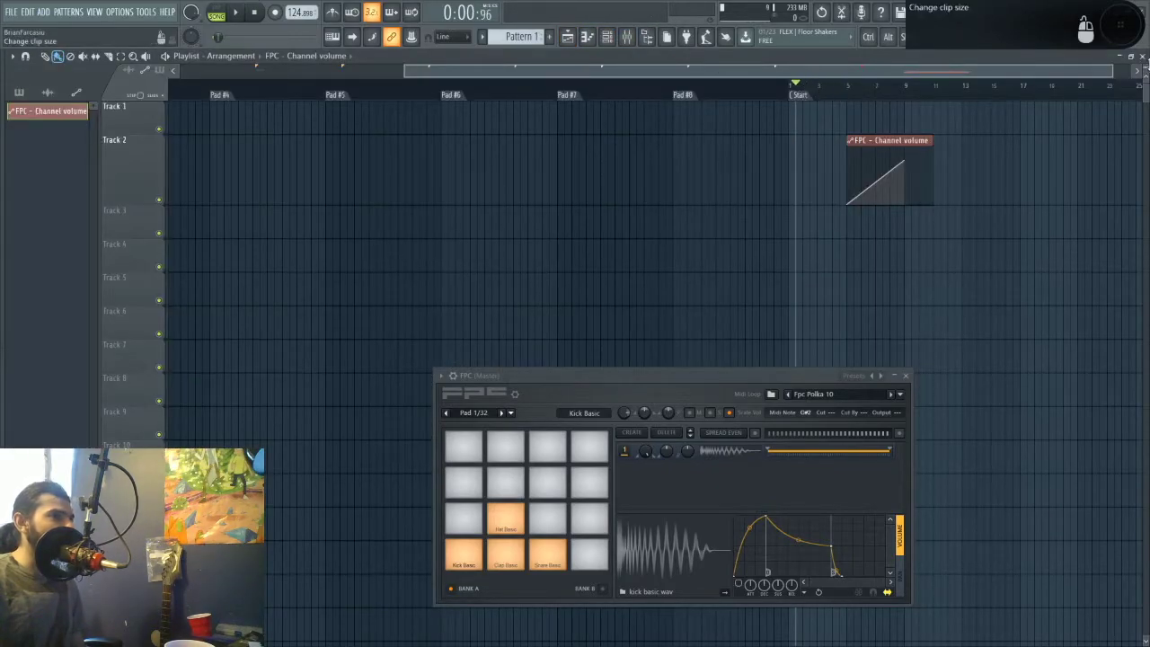
left_click(1142, 56)
key("space")
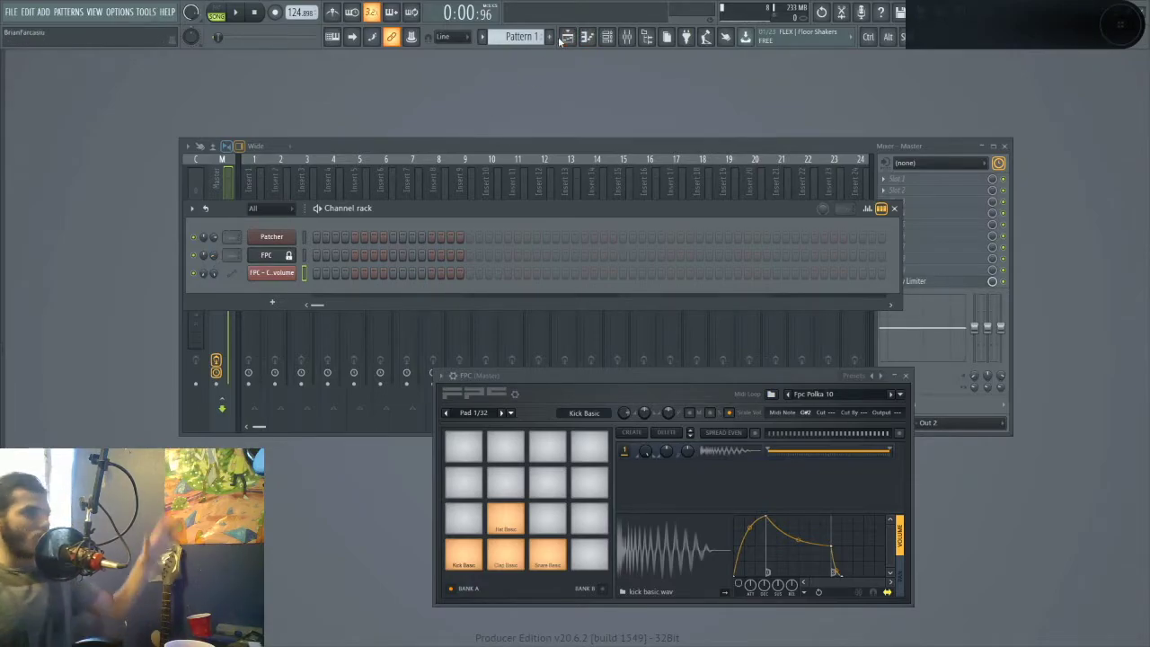
- Set the playback position to bar 5 in the playlist and delete the FPC channel volume clip from Track 2
left_click(586, 36)
left_click(586, 36)
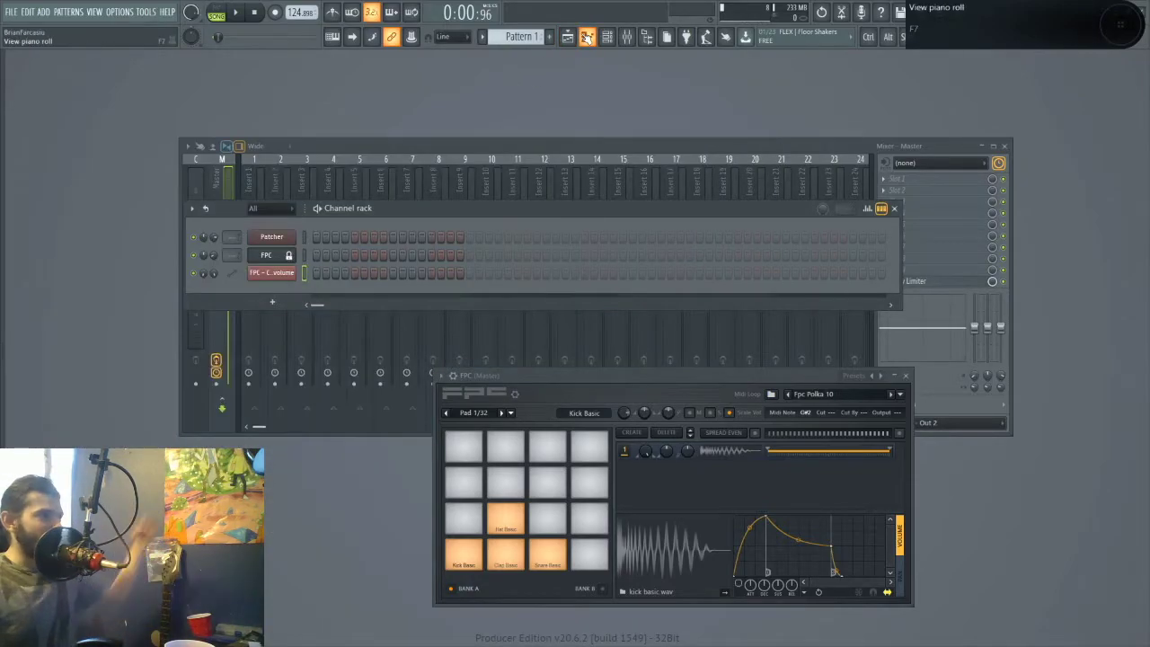
left_click(575, 36)
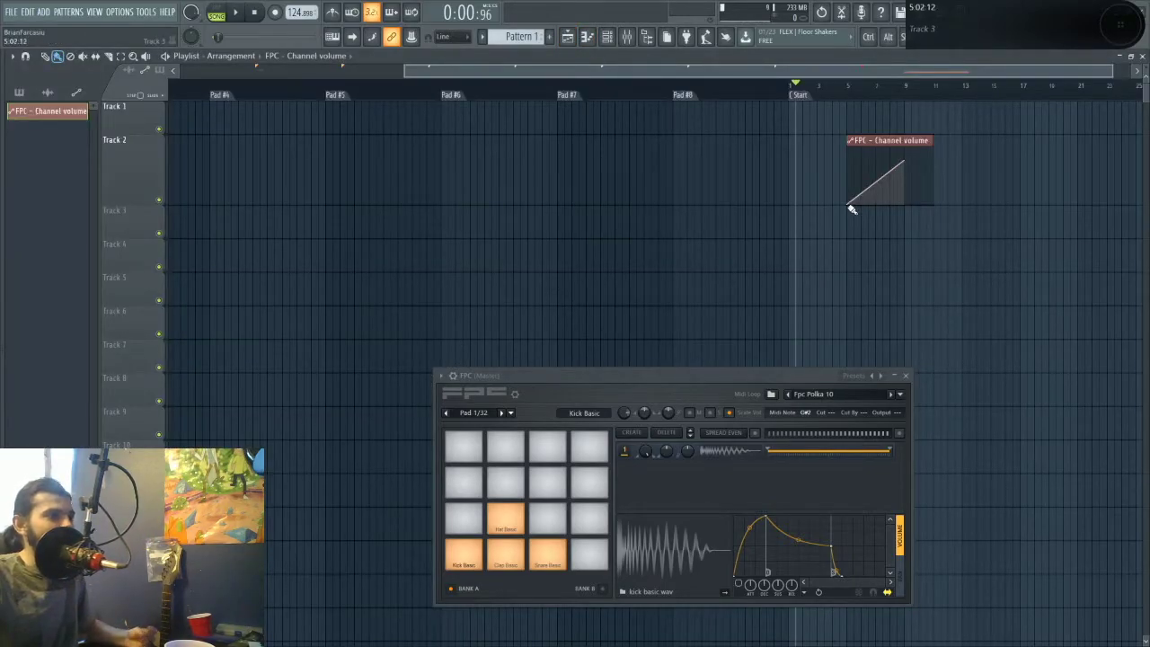
left_click(849, 91)
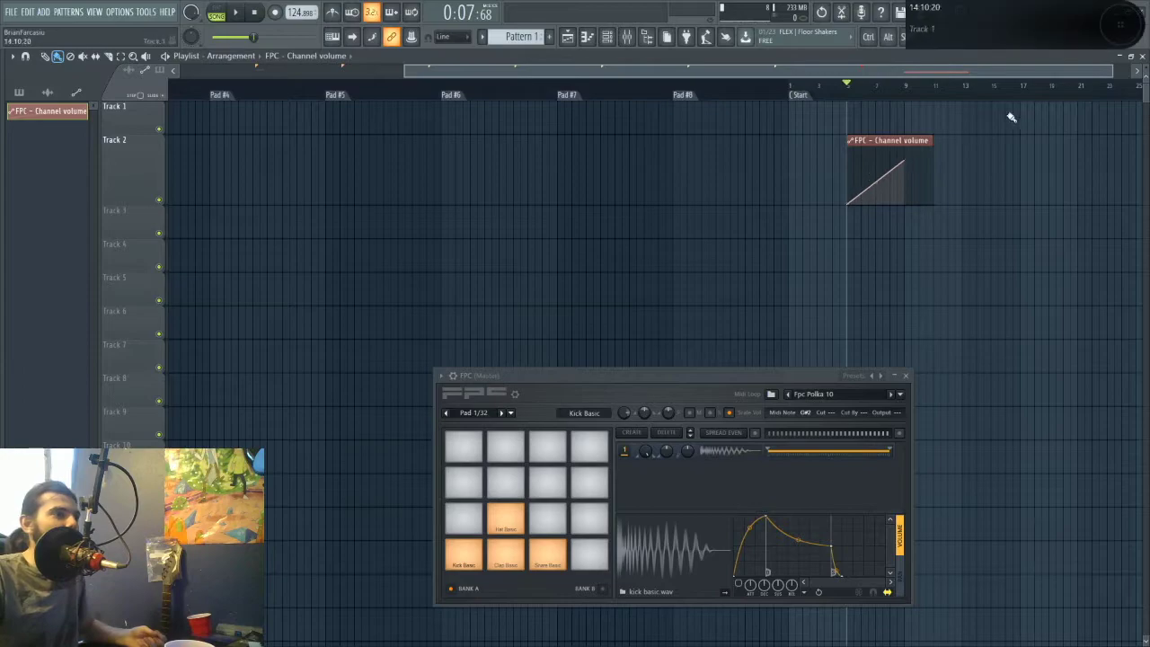
right_click(875, 139)
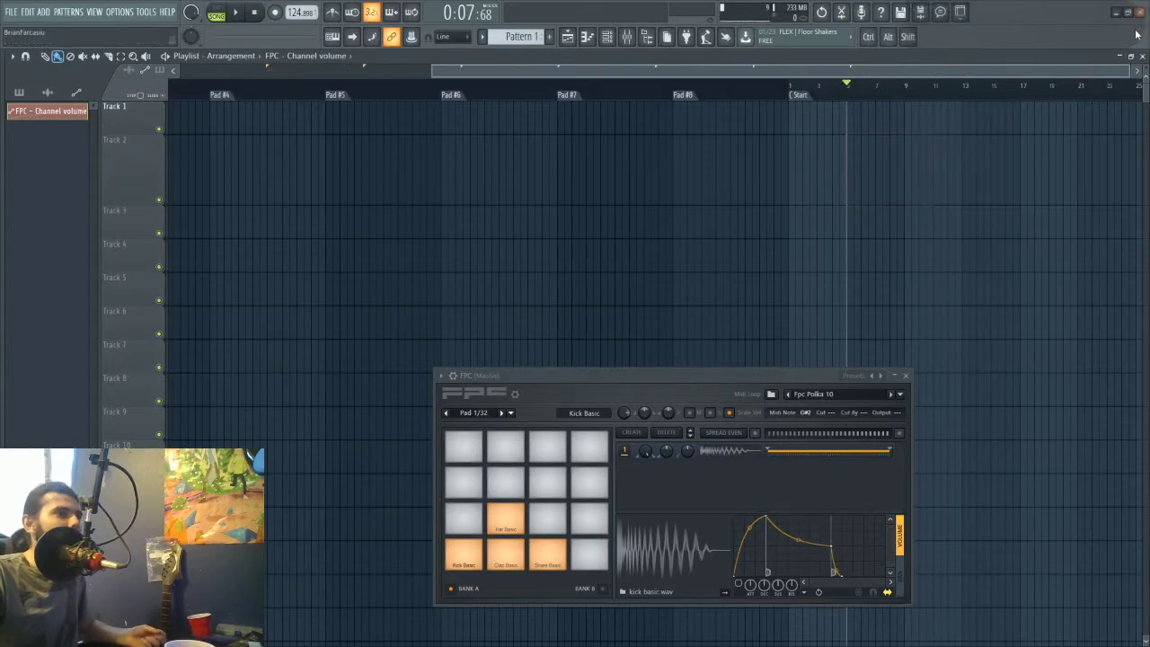
- Examine the playlist's performance area from the Pad #1 marker to the Start marker, then close the playlist
left_click_drag(1091, 74, 363, 102)
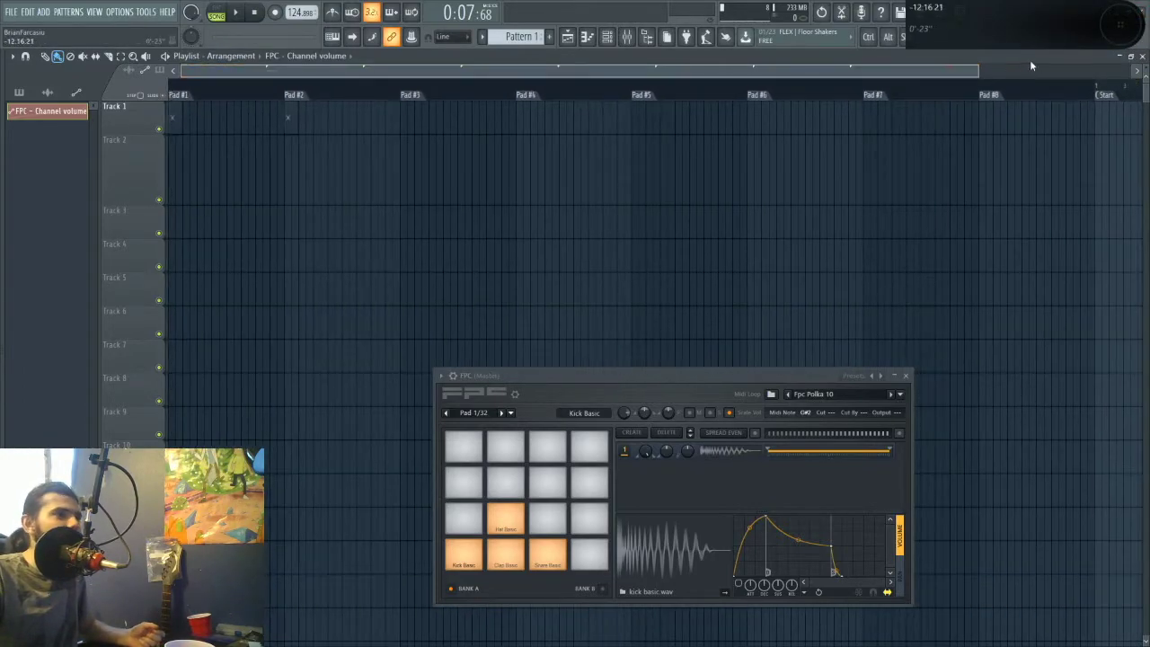
left_click_drag(978, 70, 953, 70)
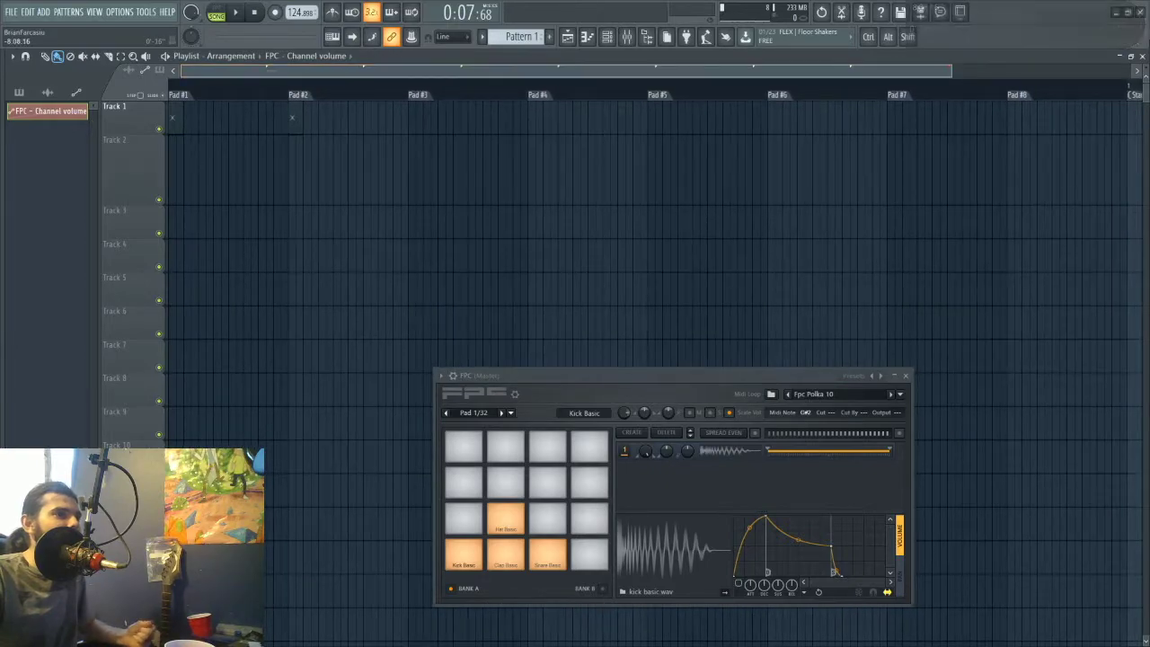
left_click(1140, 56)
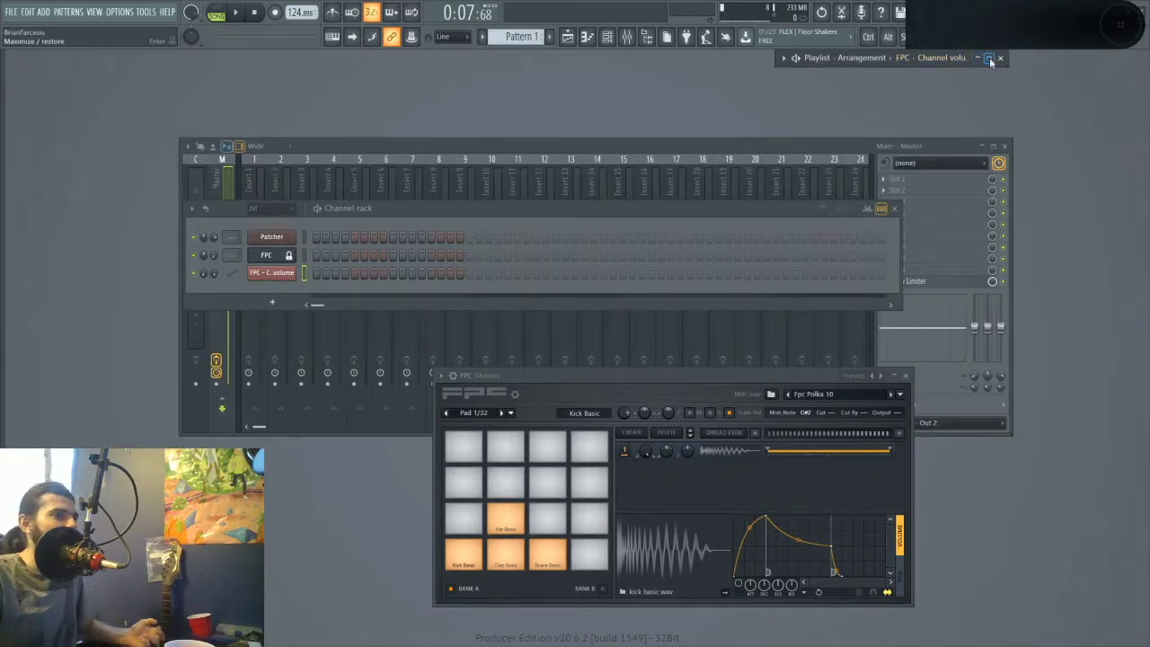
left_click(982, 58)
left_click(1142, 56)
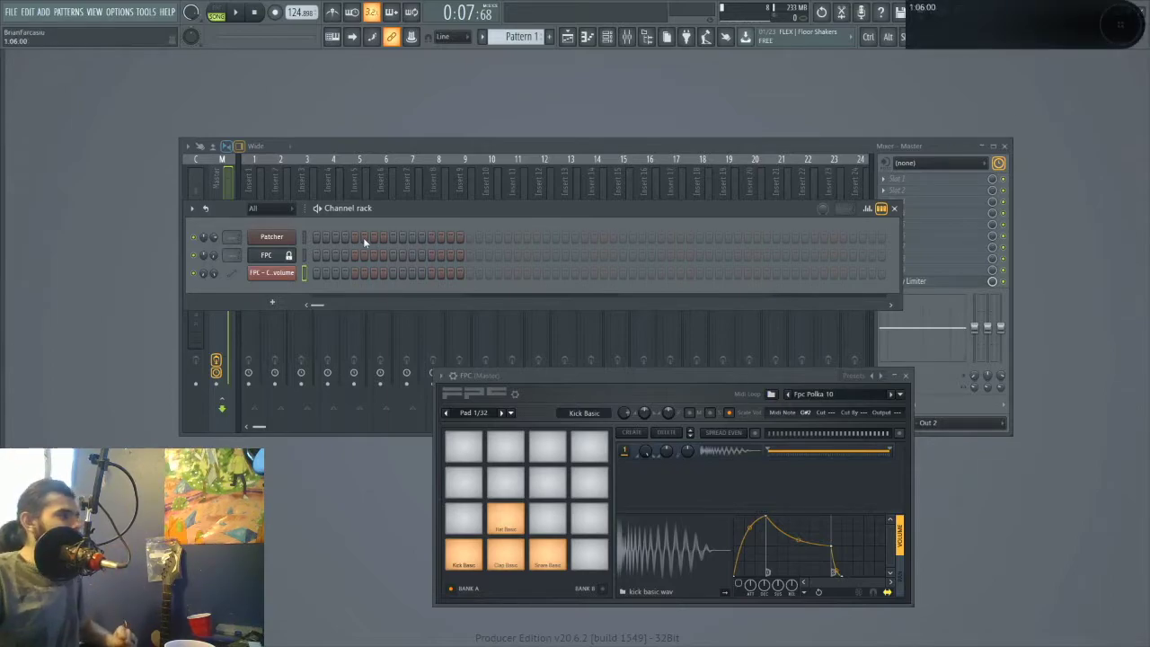
- Delete the FPC channel volume automation channel from the channel rack
right_click(290, 273)
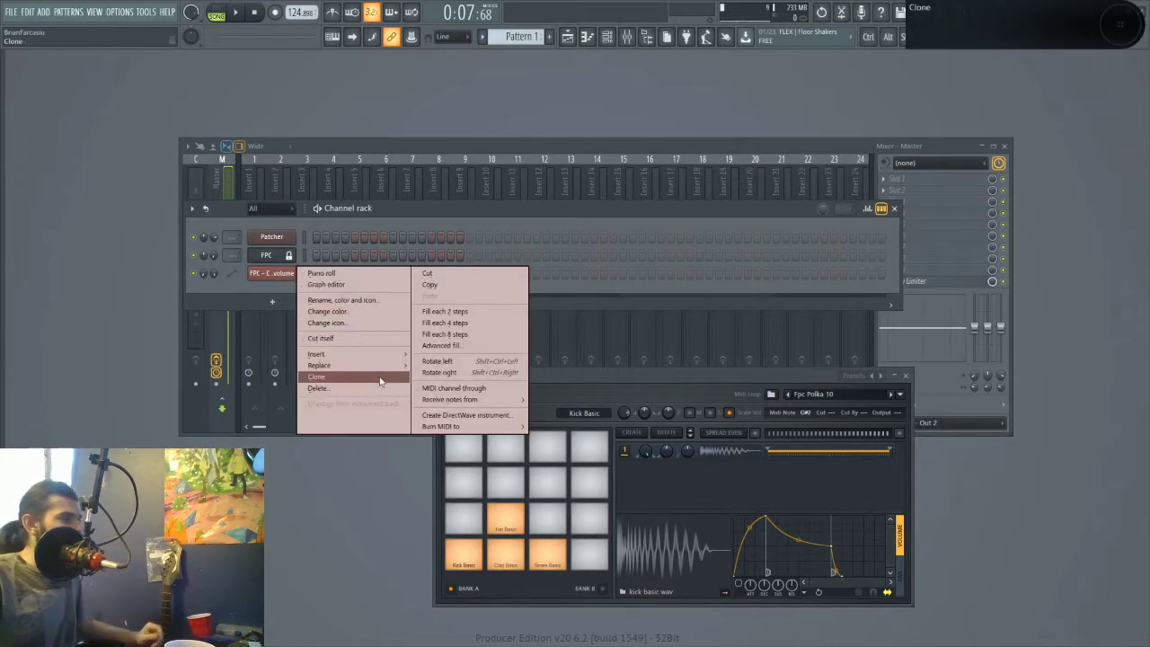
left_click(381, 389)
left_click(598, 364)
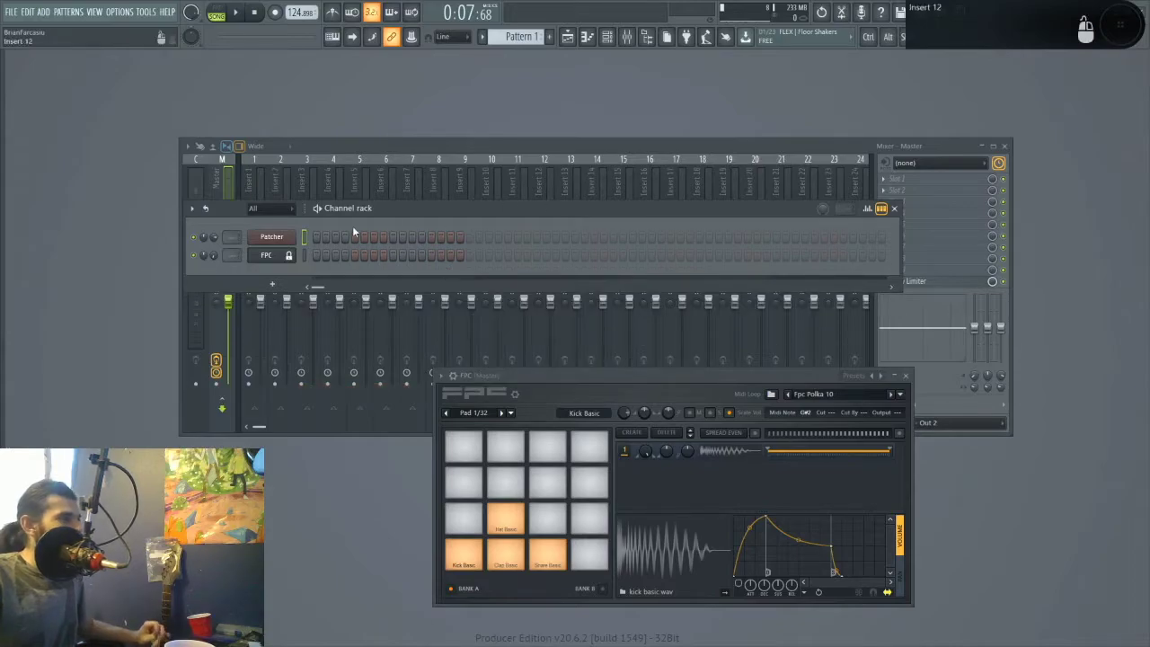
- Open the current project settings, check the time signature numerator and denominator options and the project credits, then close Settings
left_click(120, 11)
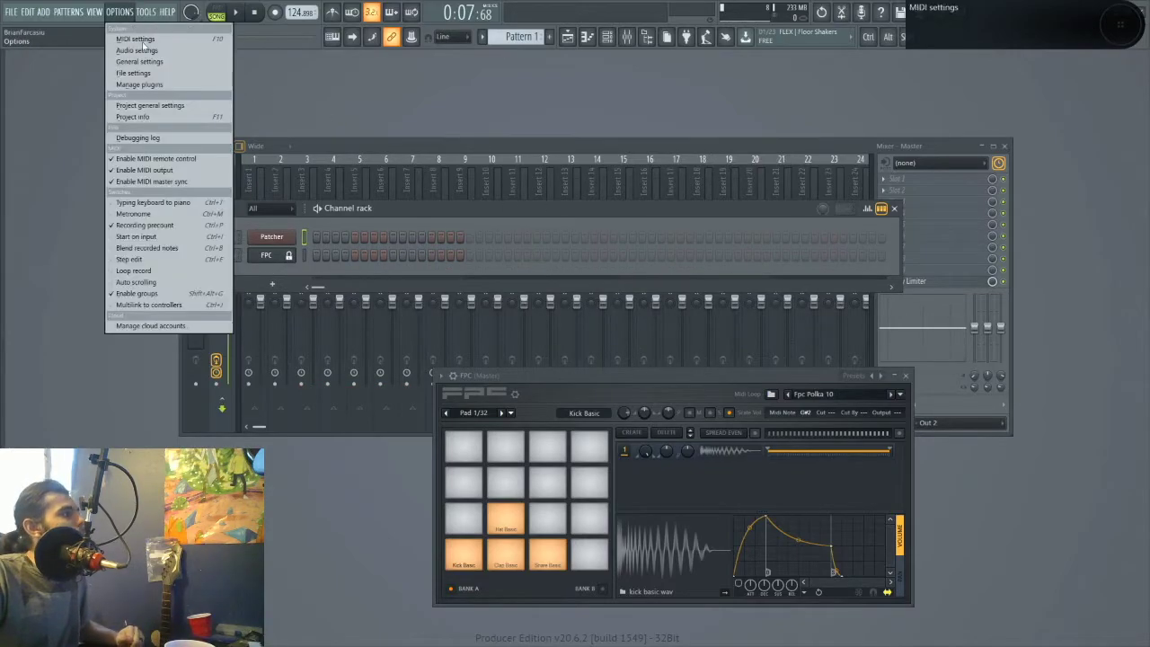
left_click(168, 109)
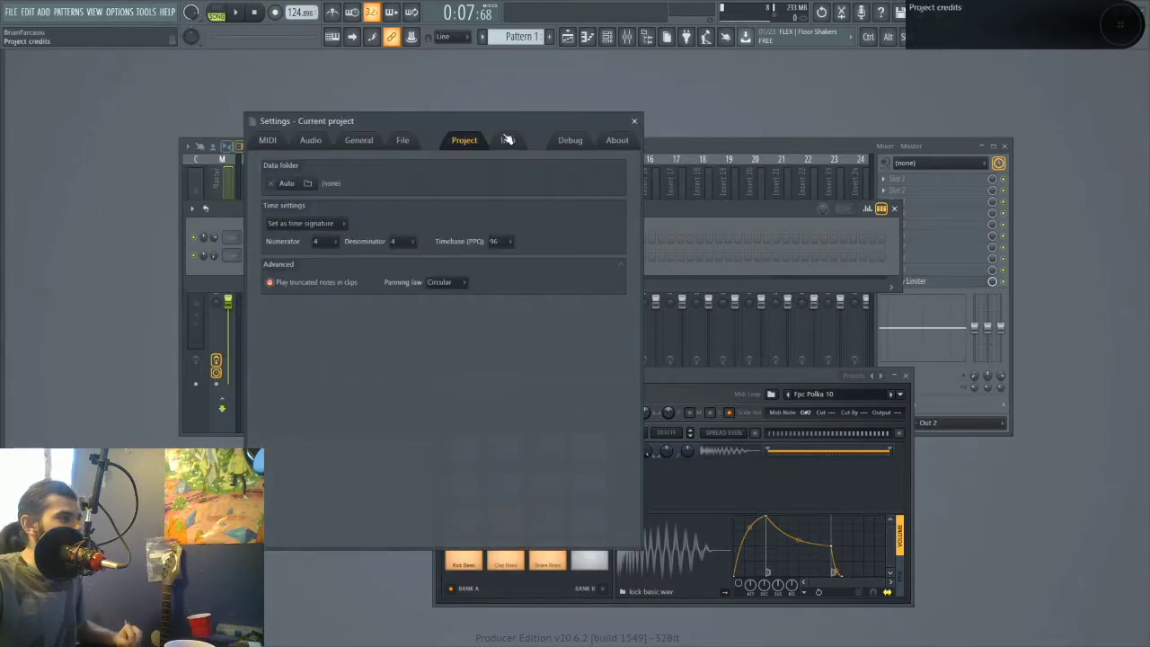
left_click(326, 244)
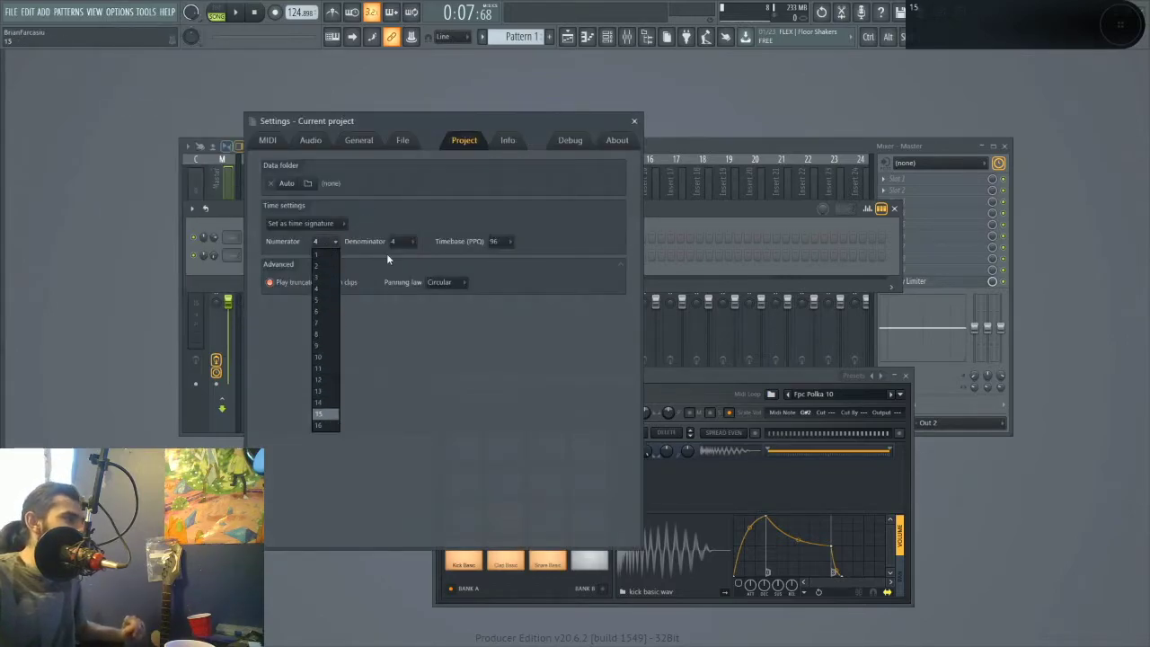
left_click(401, 244)
left_click(338, 242)
left_click(398, 237)
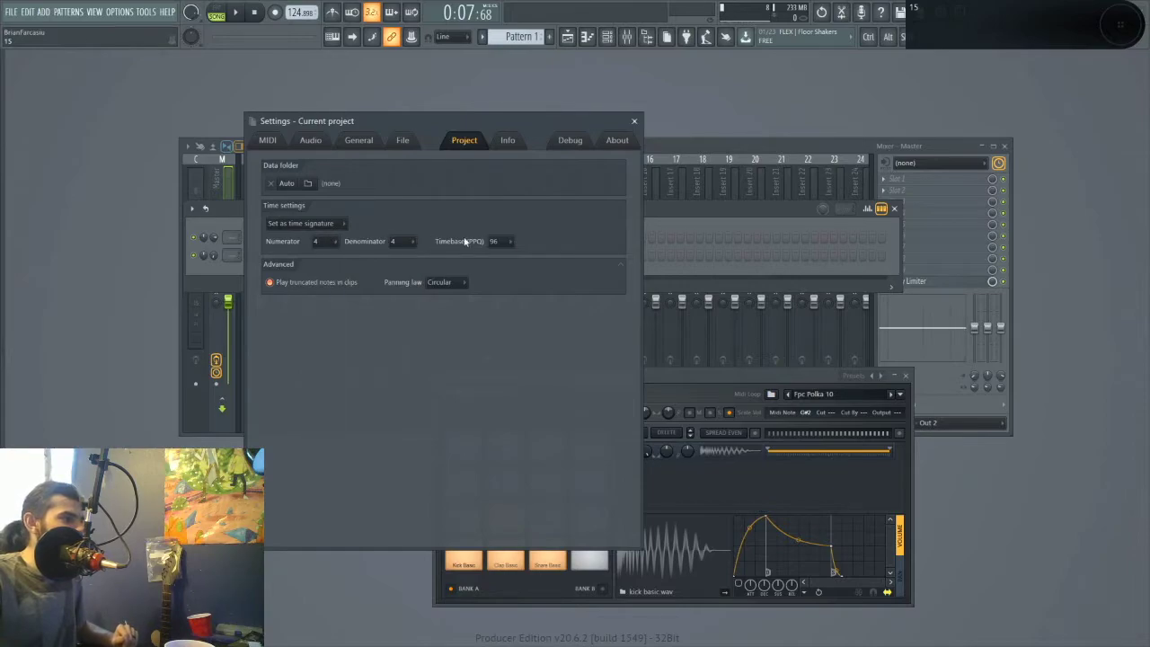
left_click(508, 141)
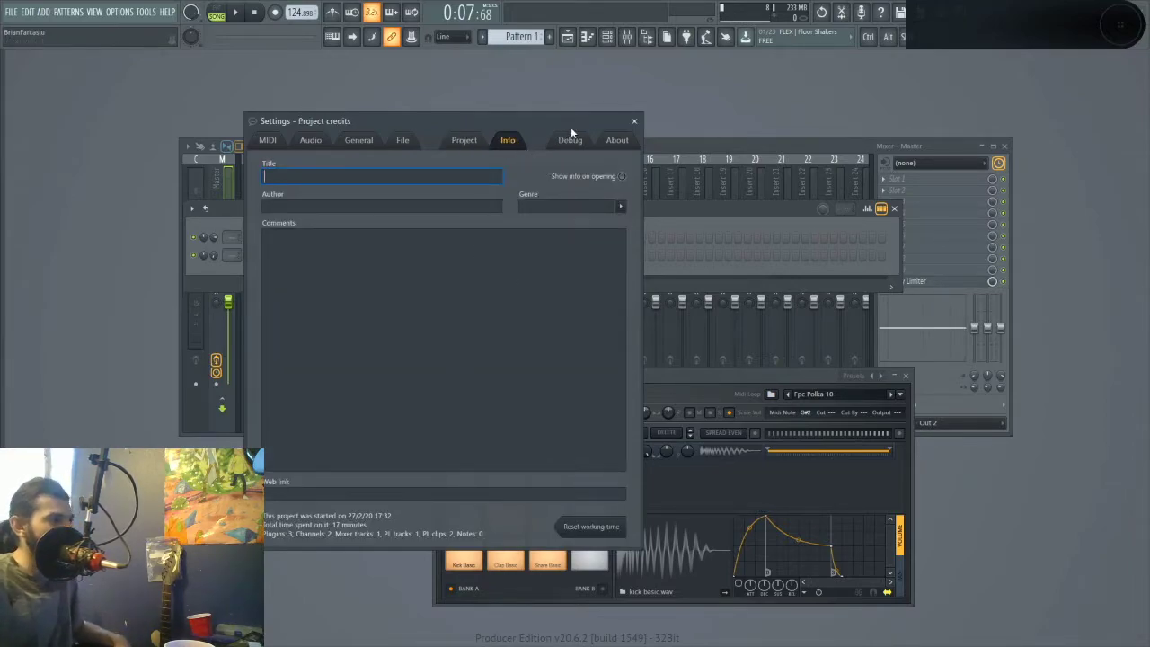
left_click(634, 120)
- Move the channel rack up so that it sits over the mixer's upper edge
left_click(90, 12)
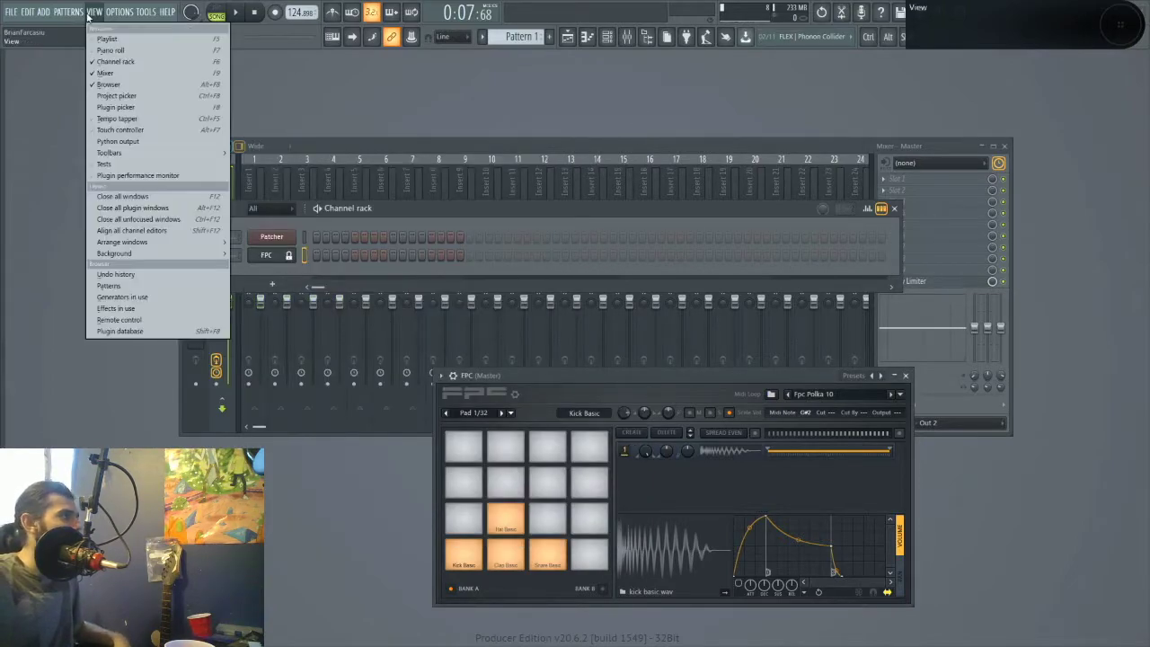
mouse_move(168, 11)
left_click_drag(473, 211, 488, 105)
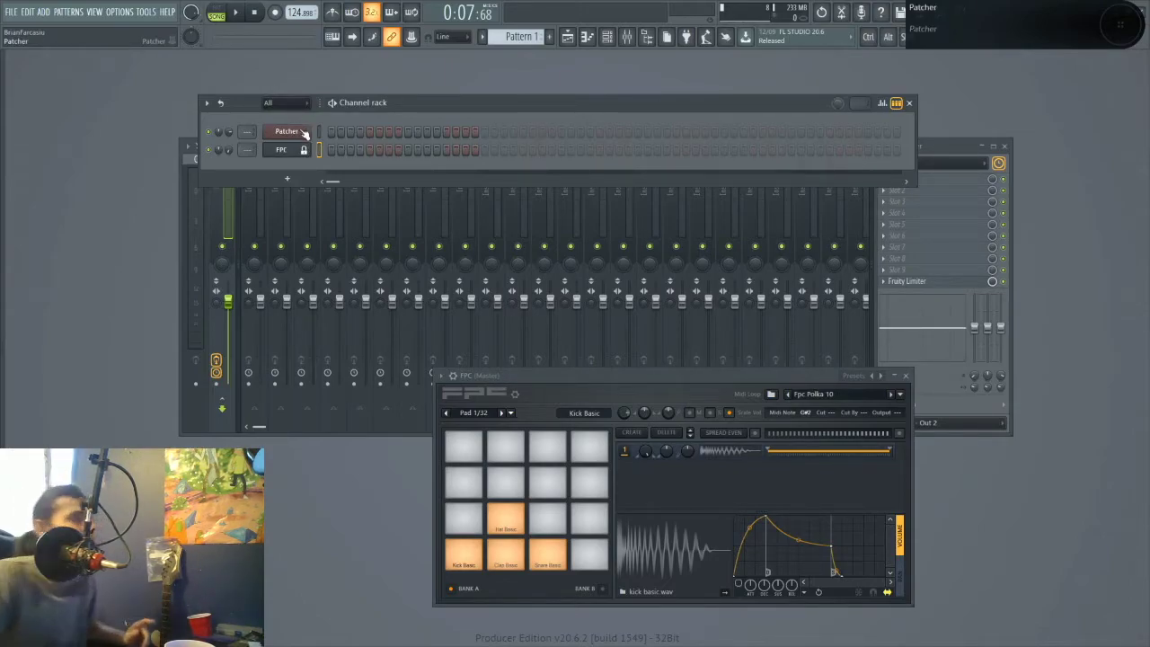
- Open the Patcher channel, place its window below the channel rack, lower the FLEX module in the map and open FLEX
left_click(301, 132)
left_click_drag(402, 331, 496, 339)
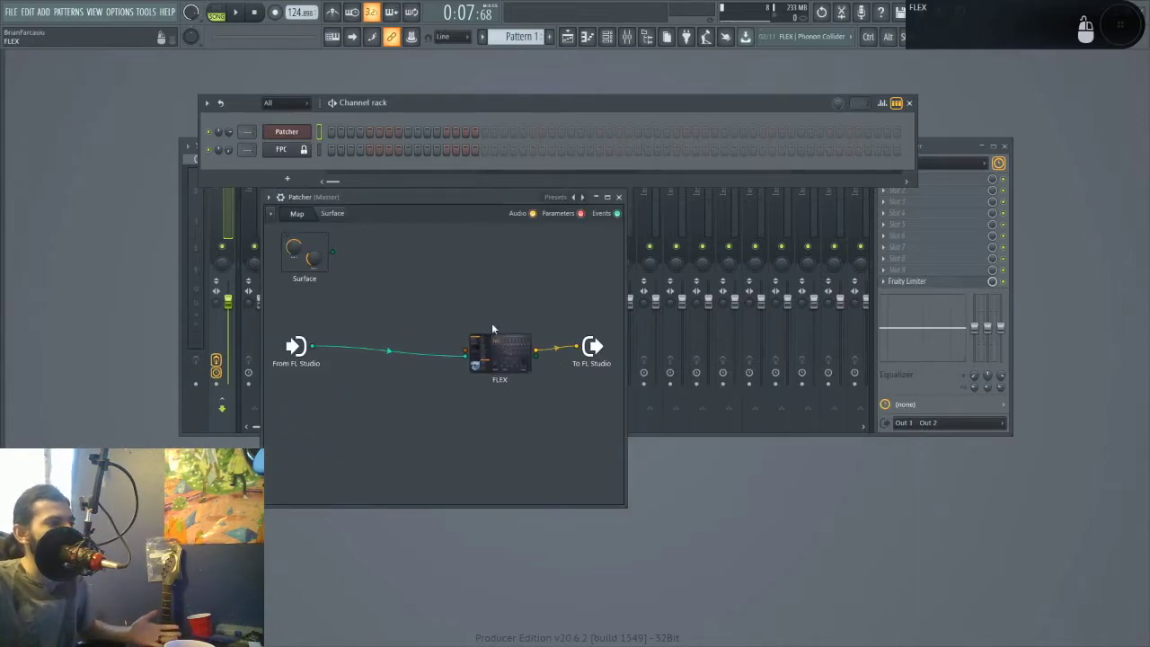
left_click_drag(460, 200, 574, 191)
left_click_drag(587, 341, 526, 403)
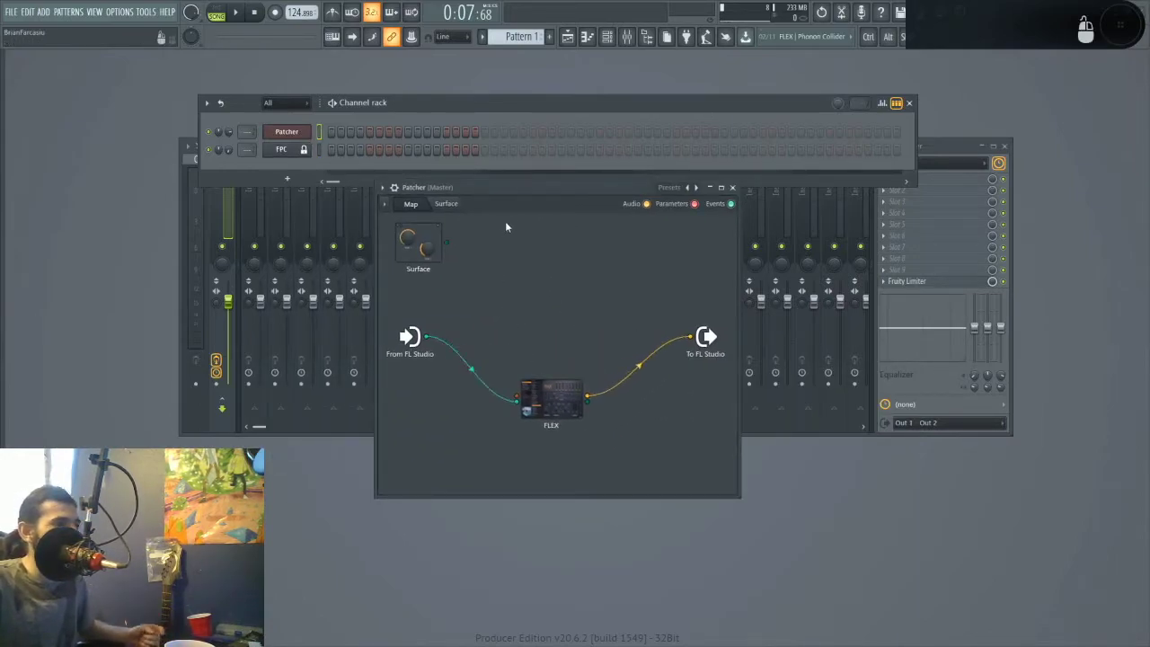
left_click_drag(515, 188, 421, 306)
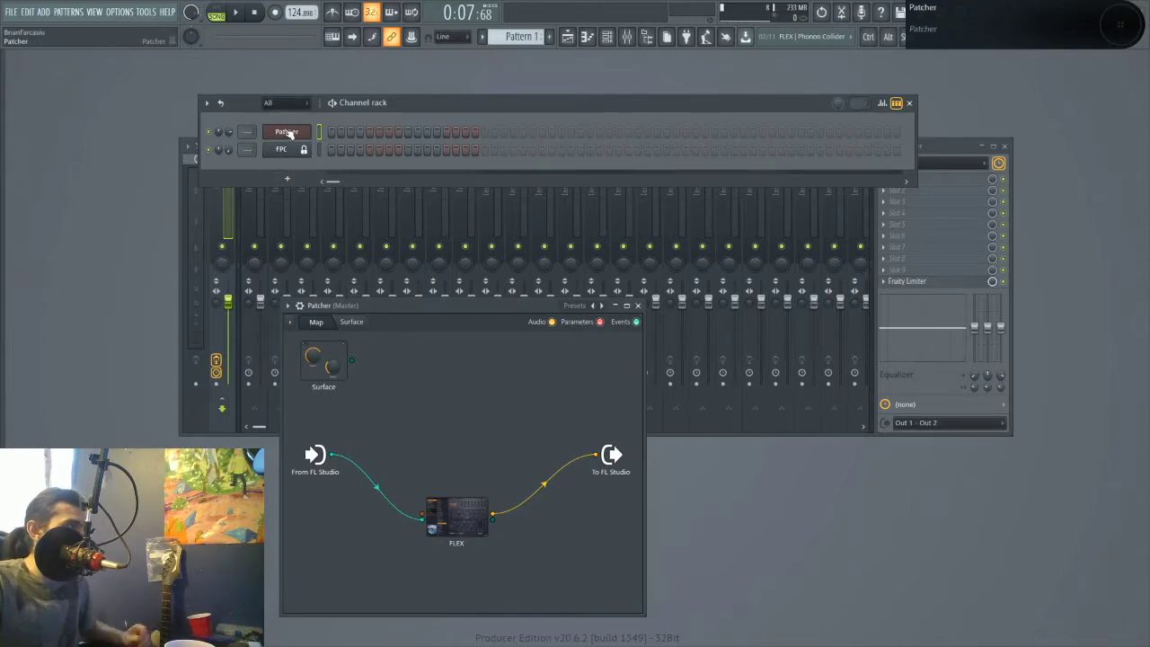
left_click_drag(452, 507, 434, 512)
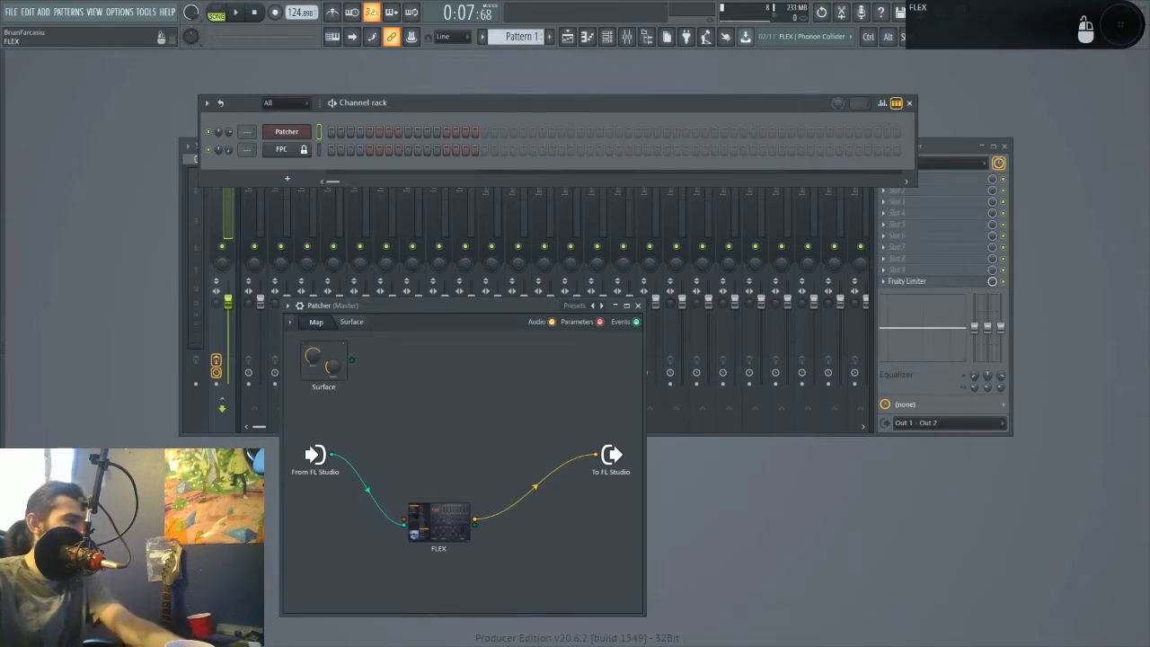
double_click(454, 513)
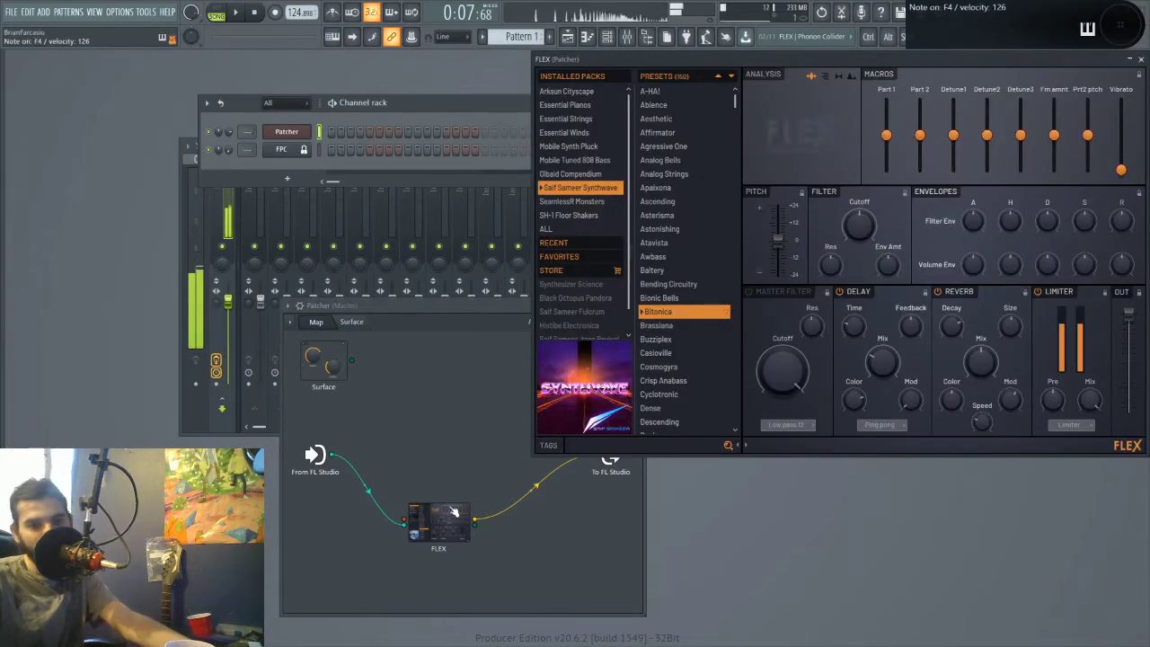
- Add Fruity Delay 3 to the Patcher map and route FLEX's audio through it to the FL Studio output
right_click(440, 445)
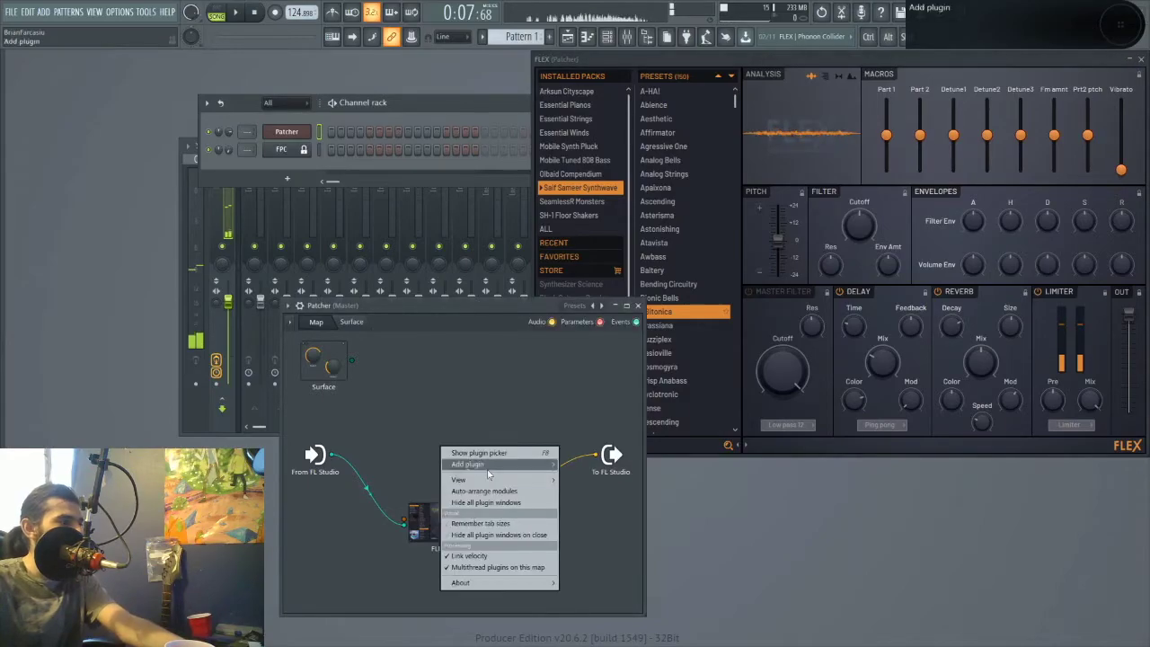
mouse_move(477, 465)
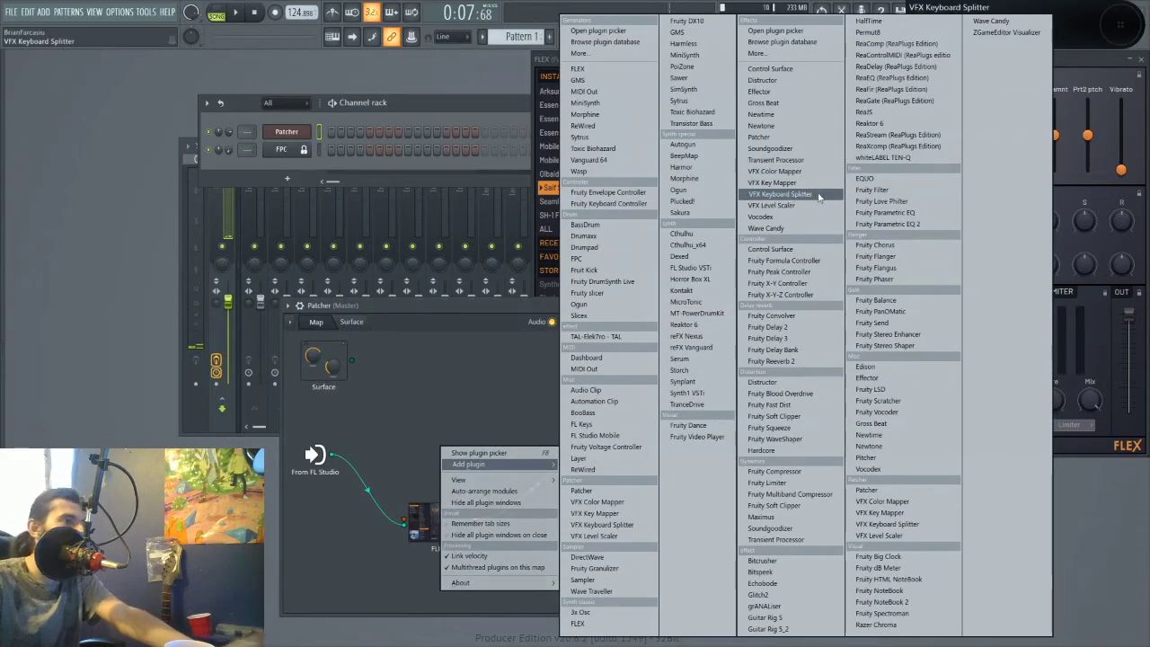
left_click(819, 339)
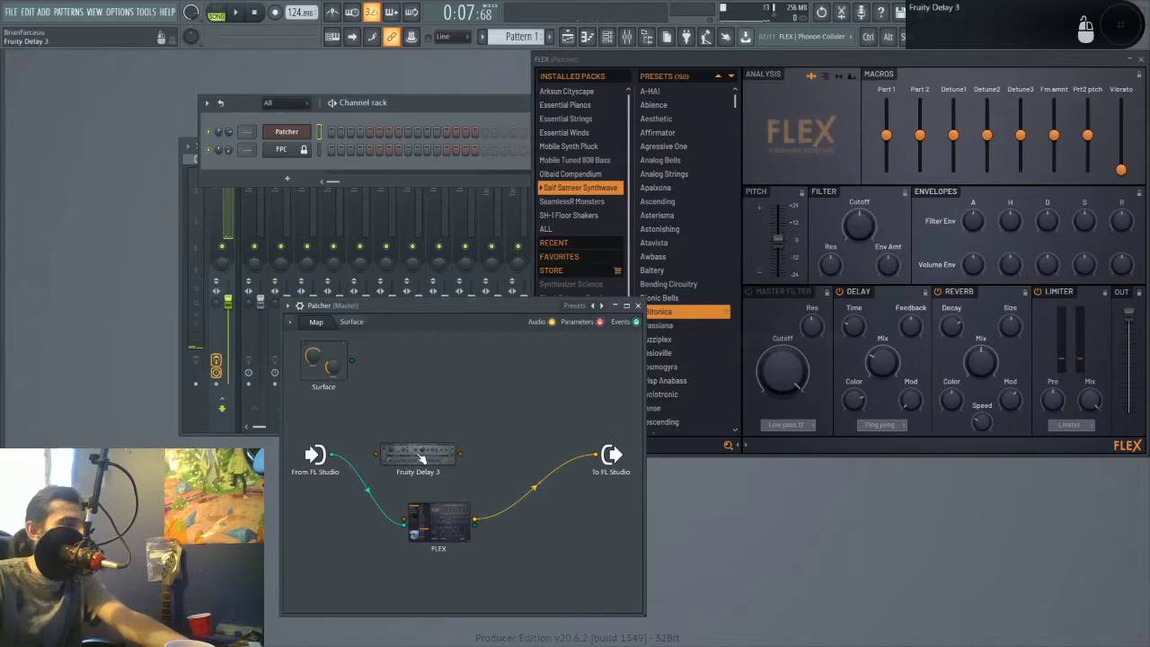
left_click_drag(421, 455, 526, 406)
left_click_drag(596, 455, 482, 406)
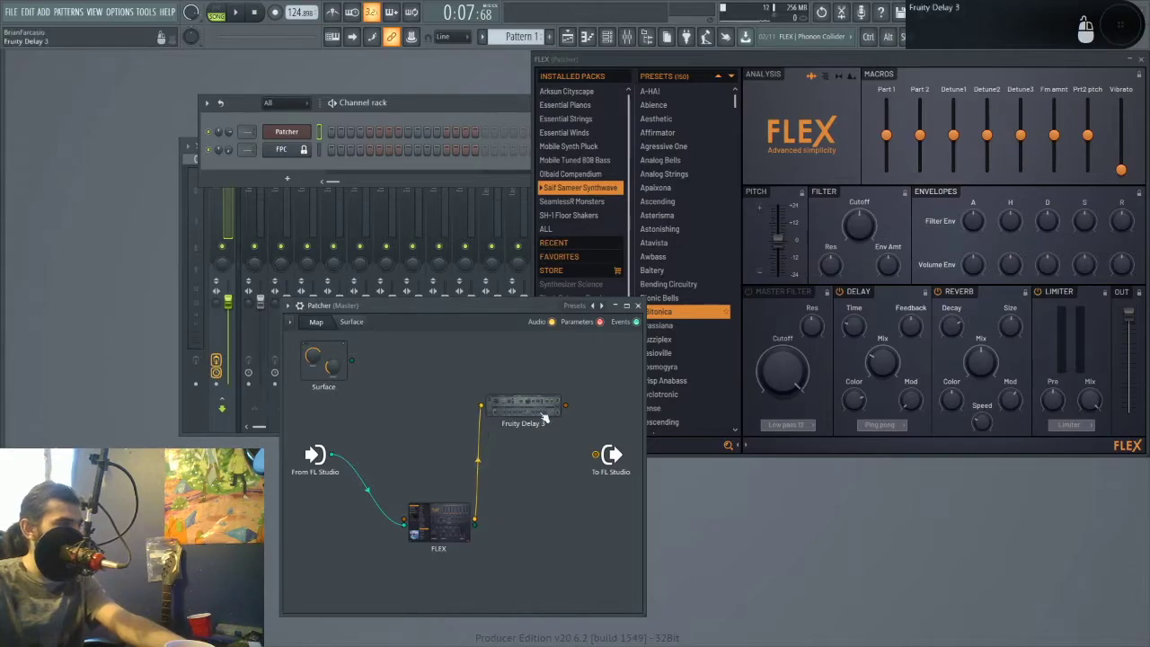
left_click_drag(566, 409, 598, 457)
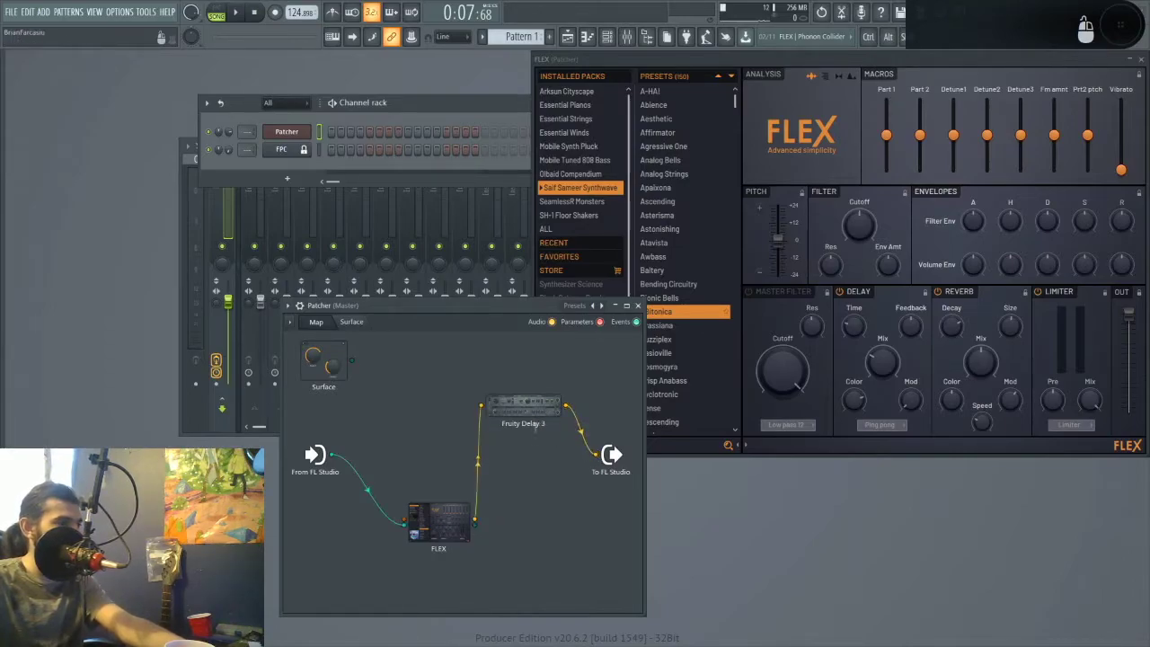
- Rearrange FLEX and Fruity Delay 3 in the map, disconnect the delay and rewire it between FLEX and the output
left_click_drag(531, 409, 545, 474)
left_click_drag(456, 509, 415, 461)
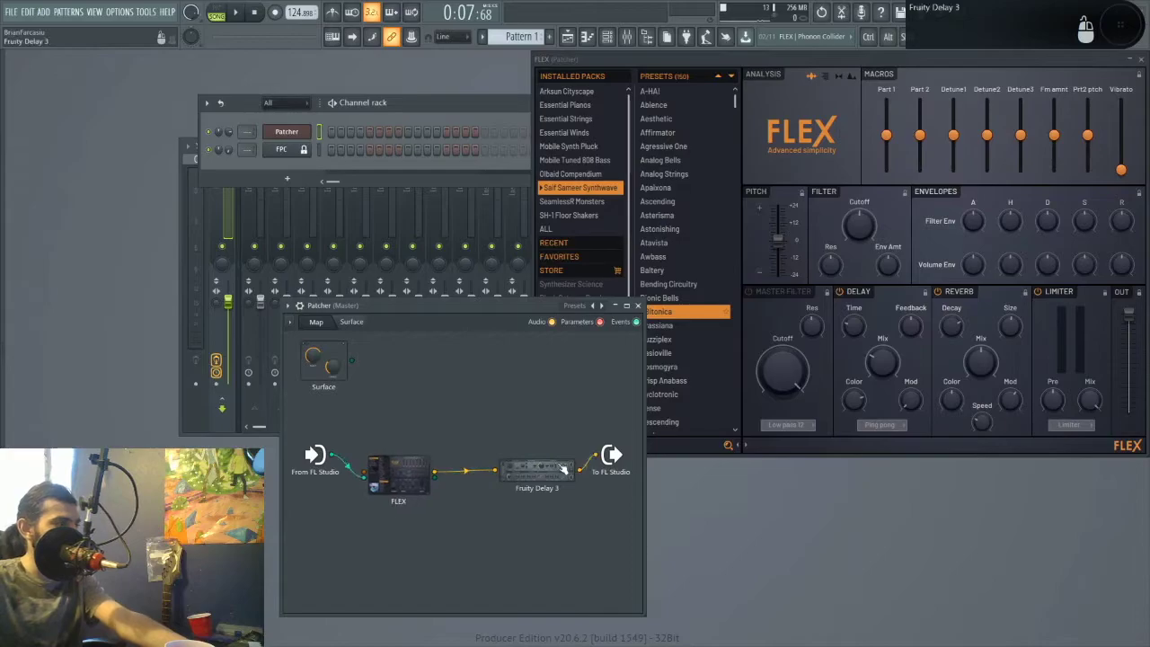
left_click_drag(598, 457, 583, 490)
left_click_drag(496, 471, 486, 382)
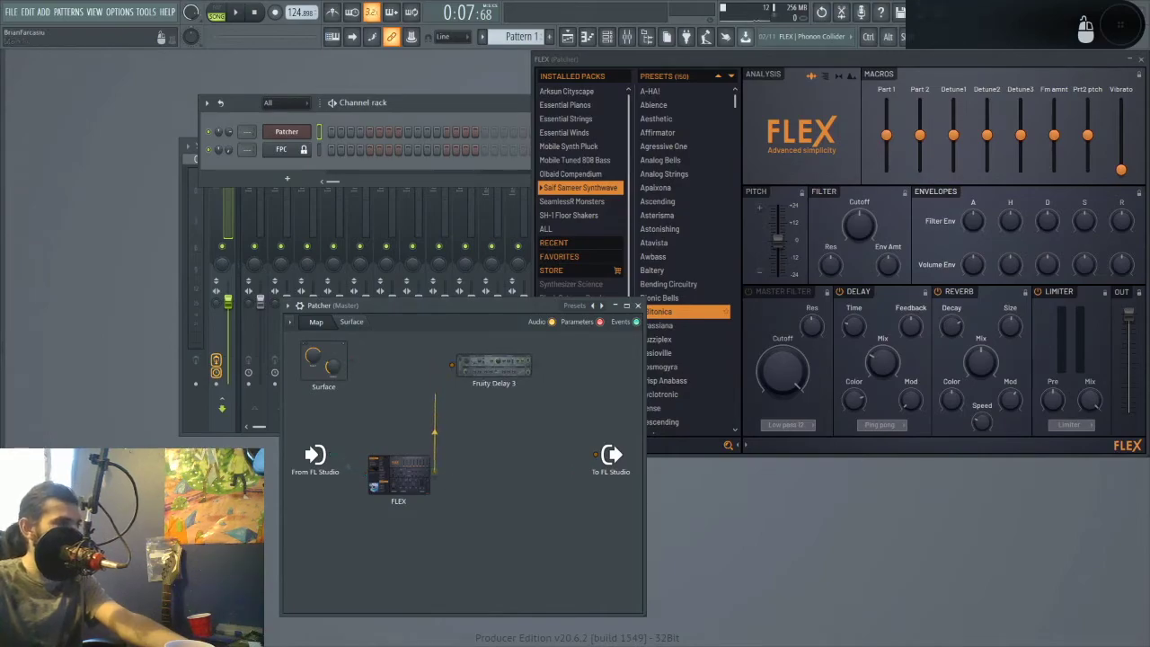
left_click_drag(451, 365, 451, 367)
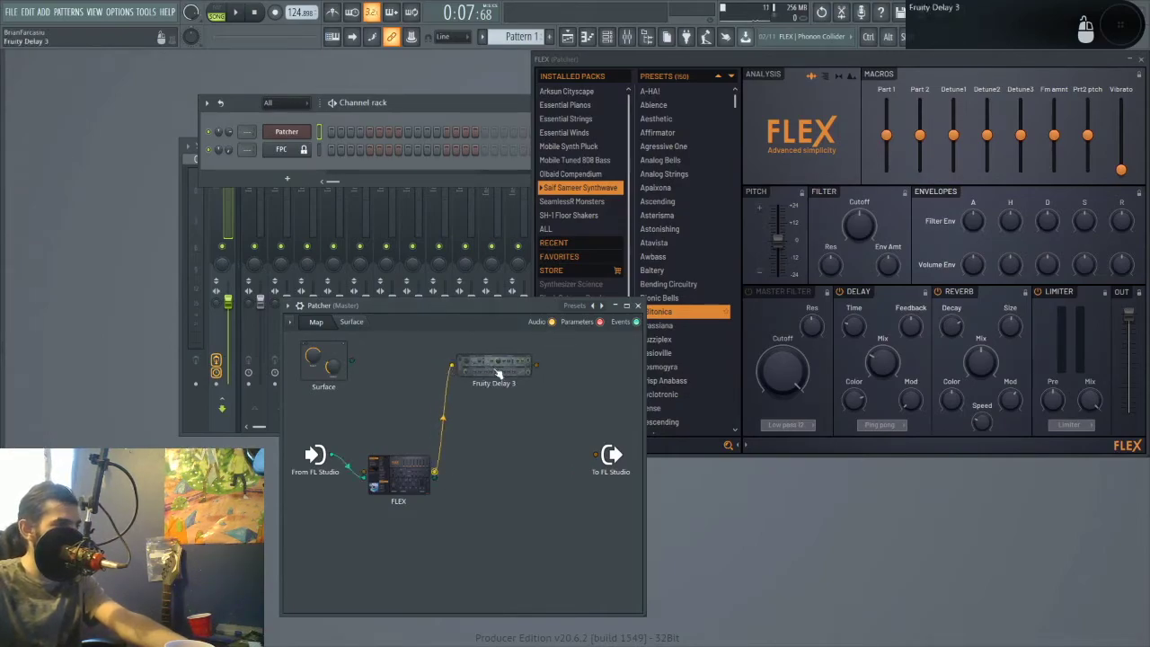
left_click_drag(537, 368, 597, 456)
left_click_drag(511, 374, 510, 412)
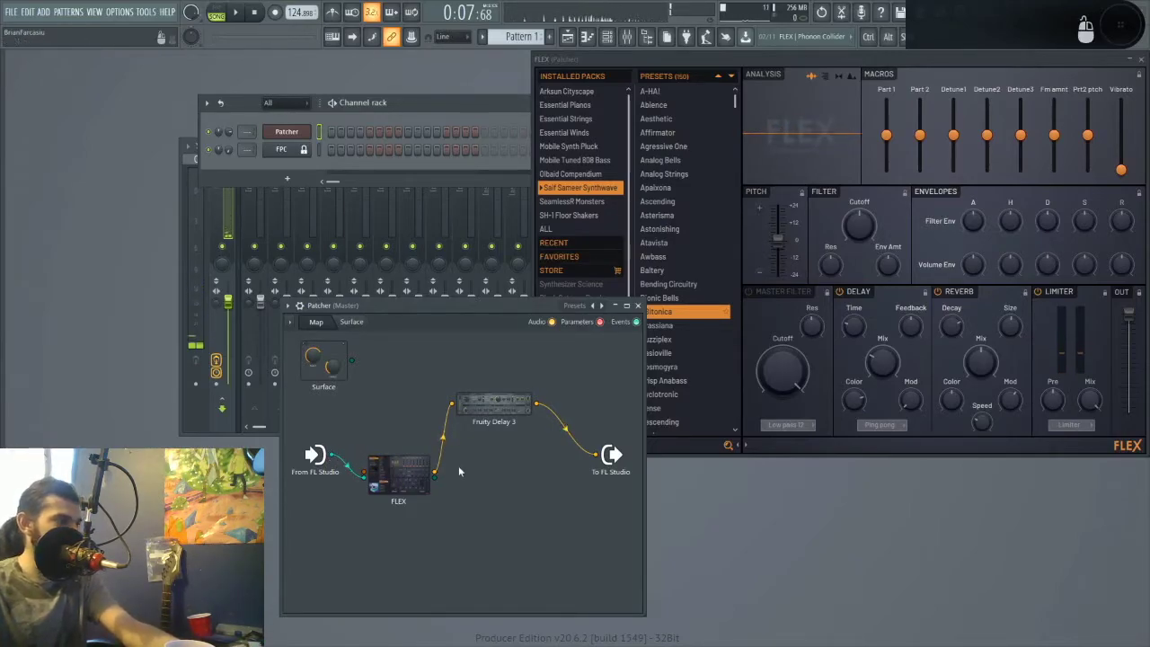
- Open Fruity Delay 3 and arrange its window and the Patcher window so that the map is uncovered
left_click(504, 406)
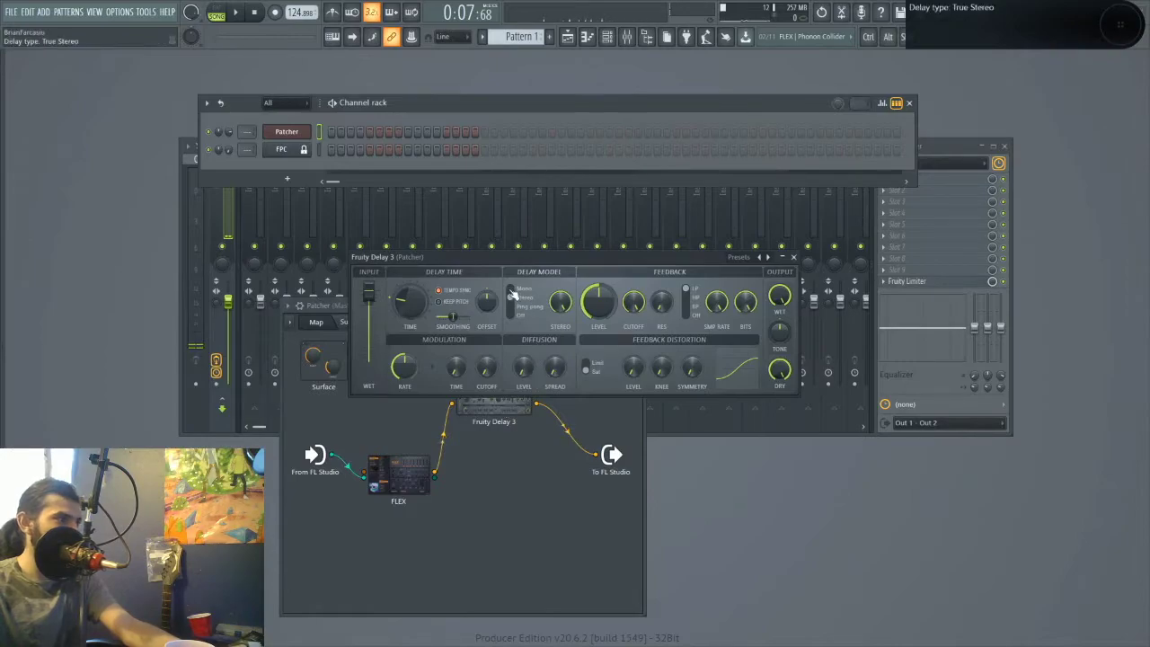
left_click_drag(474, 257, 439, 299)
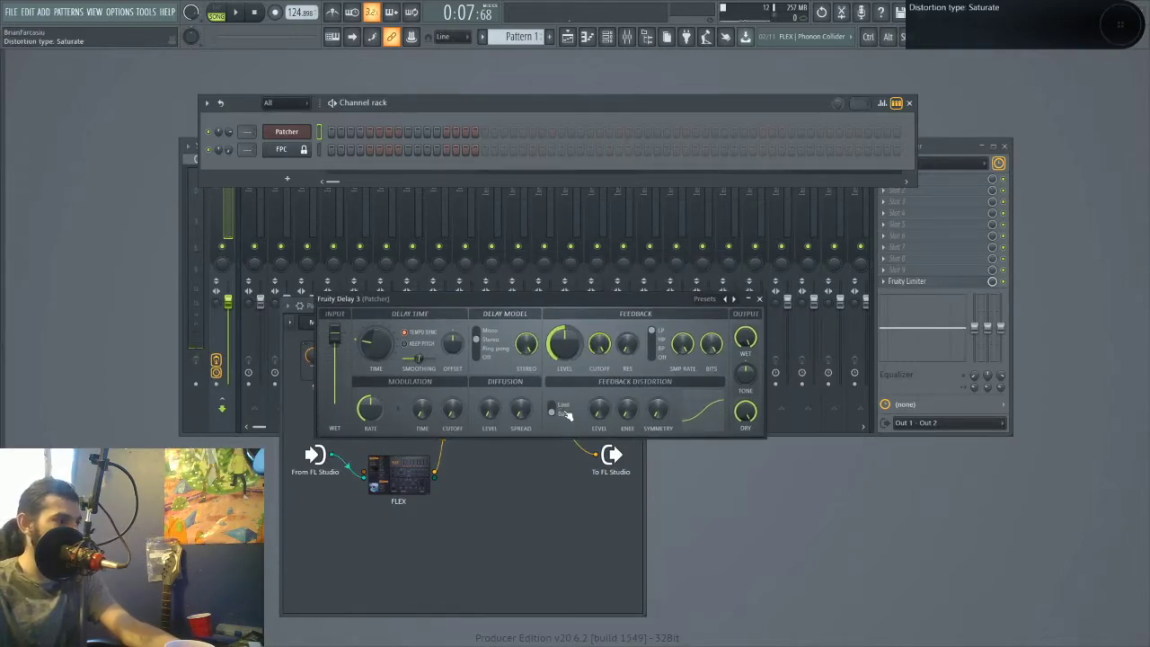
left_click_drag(640, 297, 593, 273)
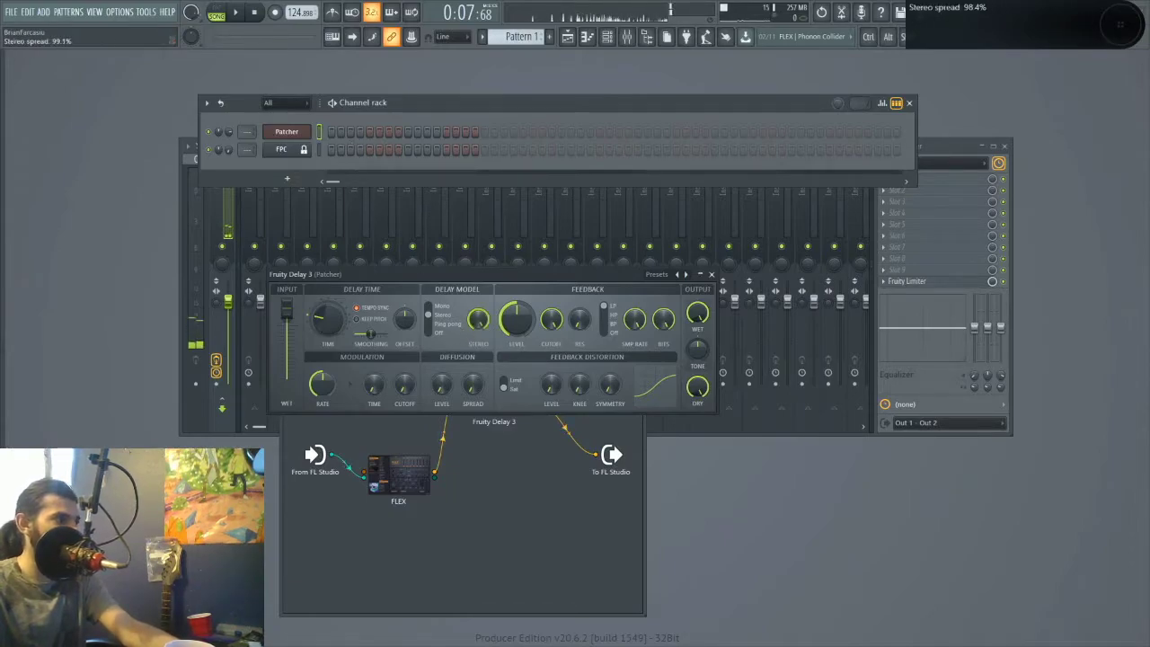
left_click(498, 446)
left_click_drag(492, 294, 565, 394)
left_click_drag(523, 277, 383, 165)
left_click_drag(566, 383, 611, 308)
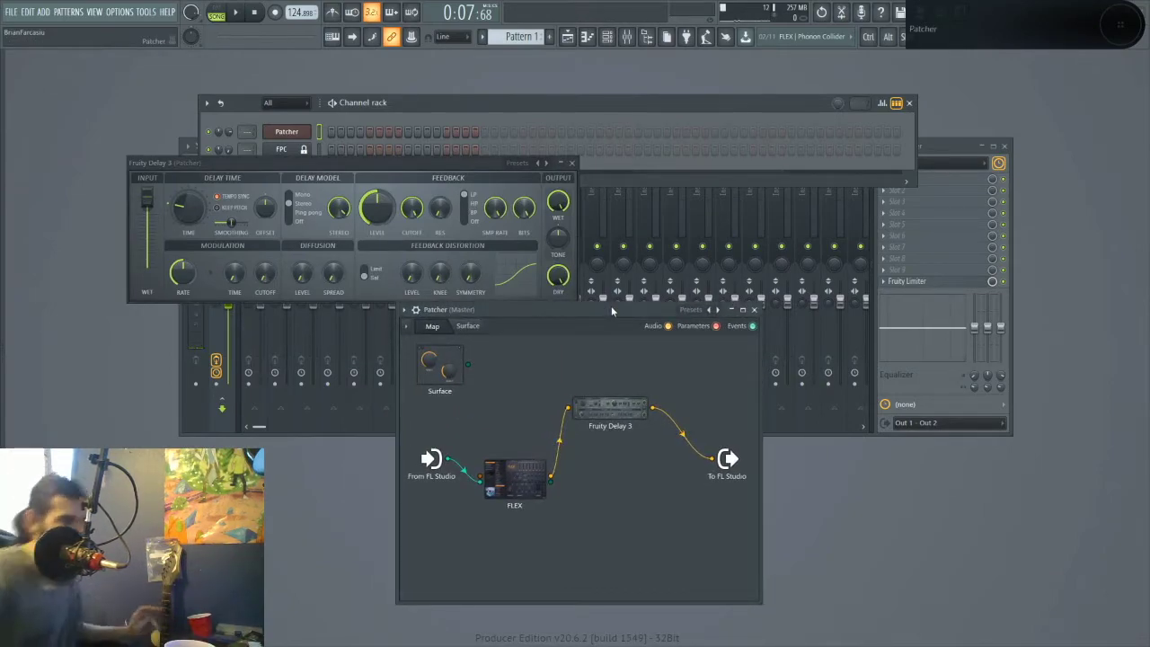
left_click_drag(611, 310, 641, 254)
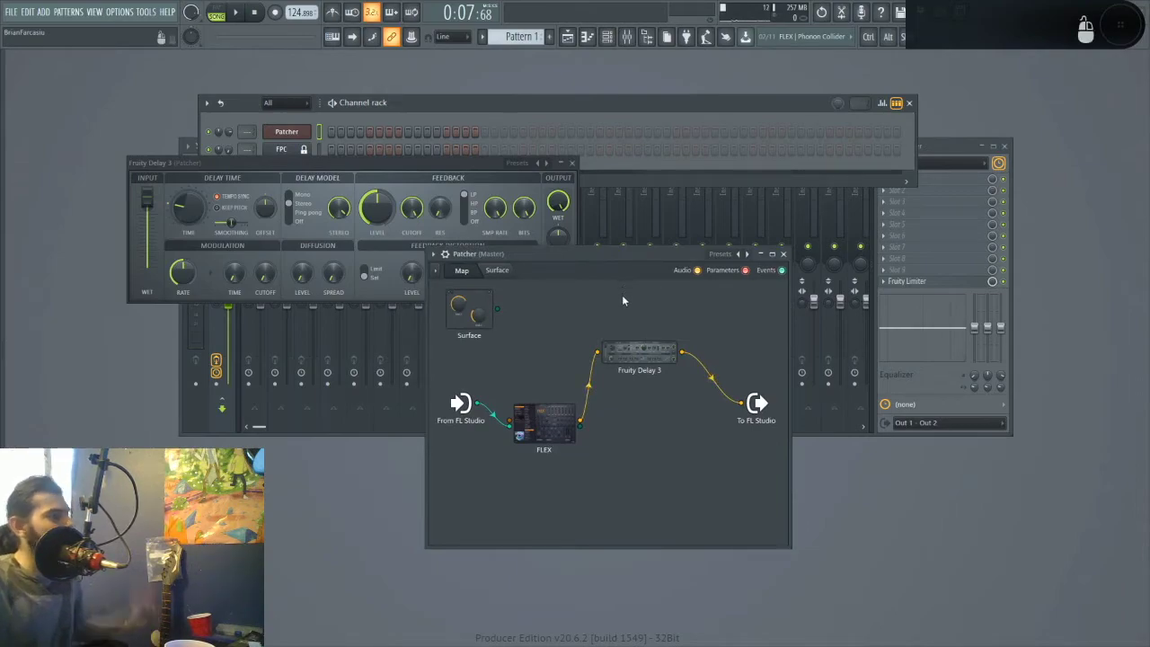
- Place the Patcher window below the channel rack with the Fruity Delay 3 window directly beside it
left_click(934, 149)
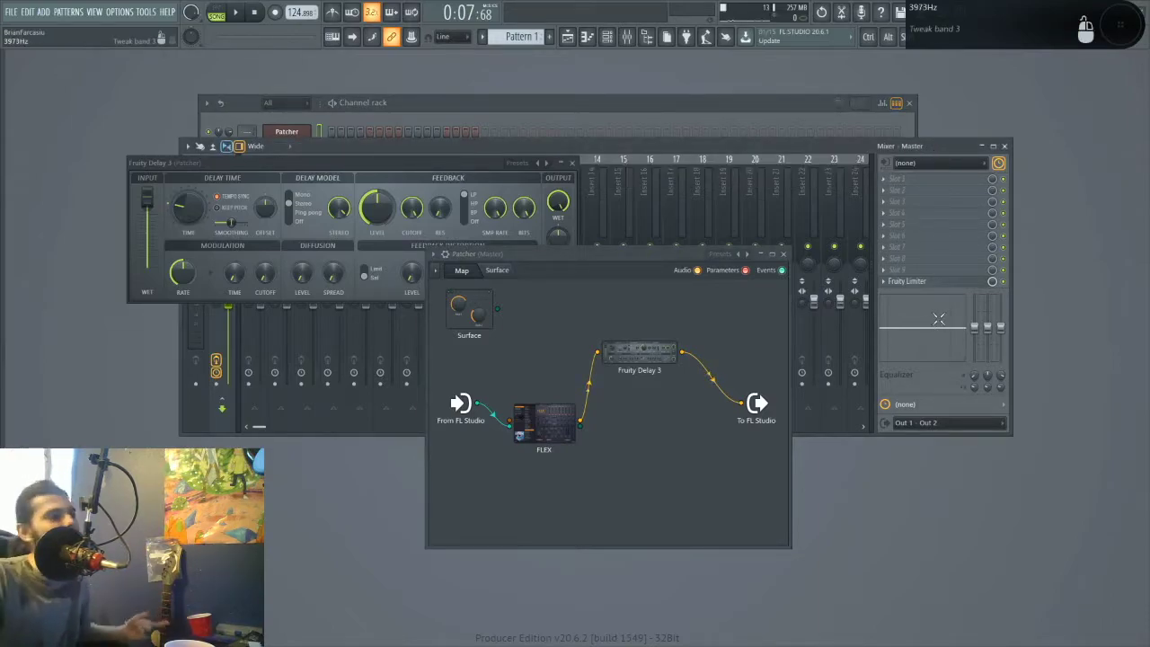
left_click(748, 108)
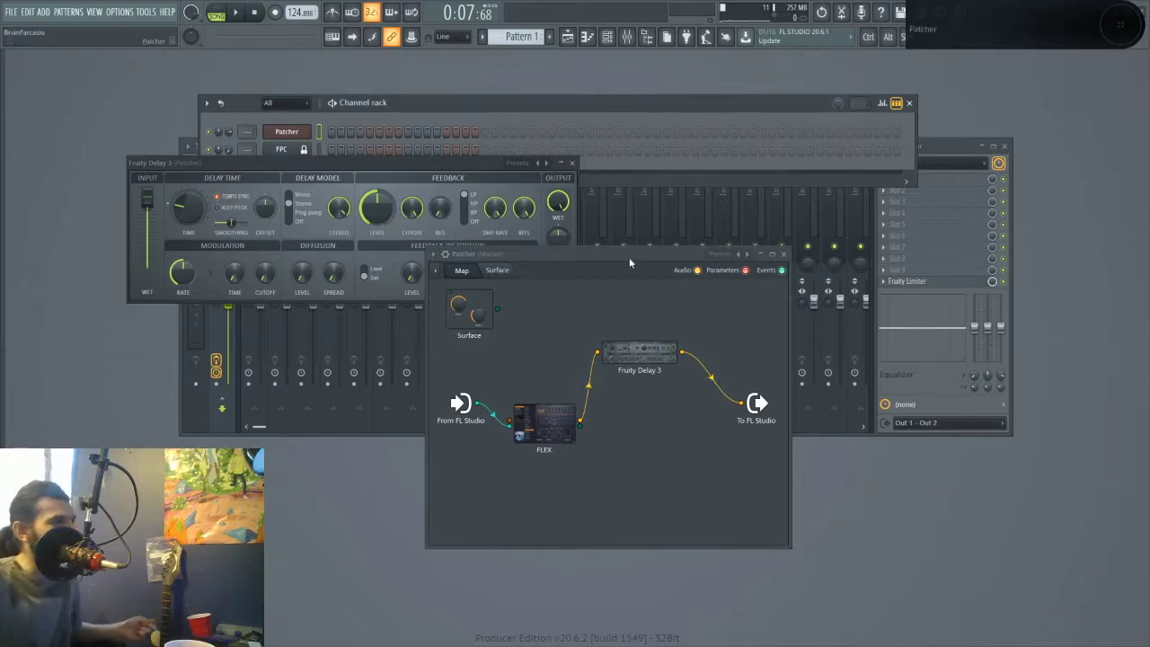
left_click_drag(632, 254, 313, 287)
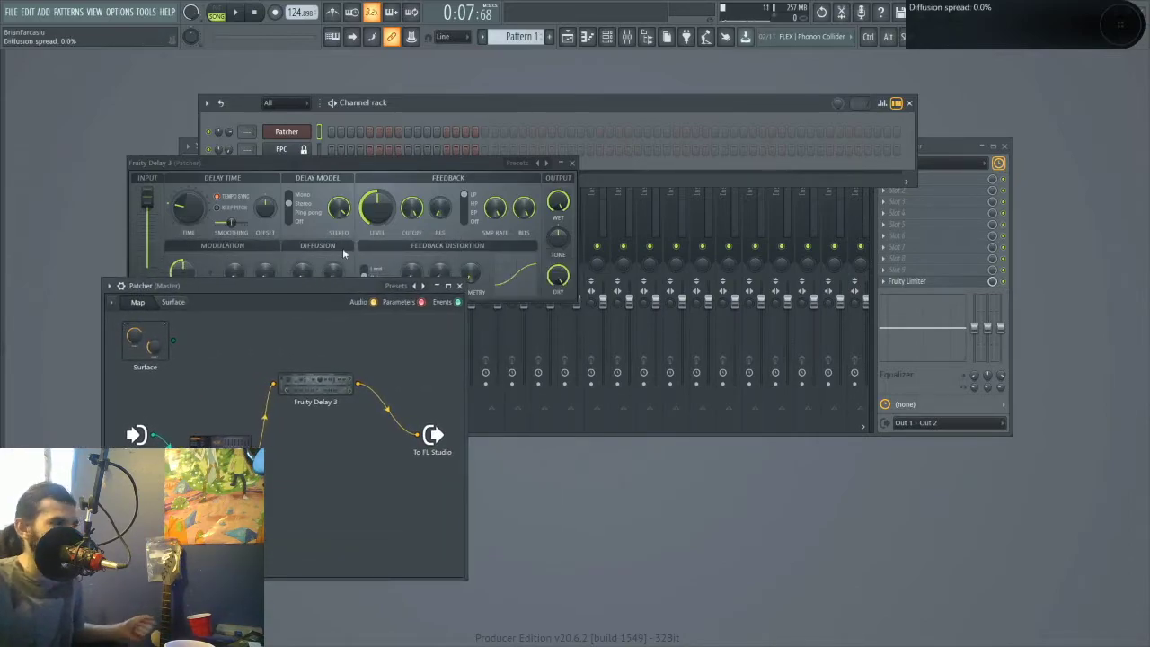
left_click_drag(371, 166, 715, 295)
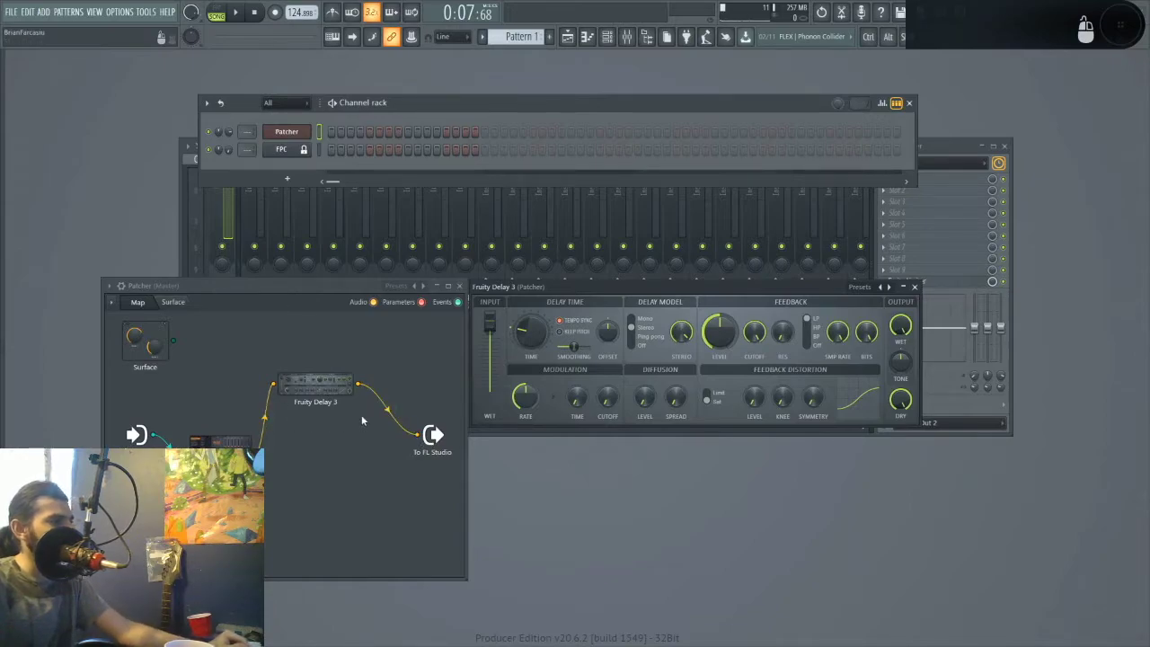
- Adjust the audio levels on the Patcher cables running from FLEX to Fruity Delay 3 and from the delay to the output
left_click_drag(384, 410, 384, 426)
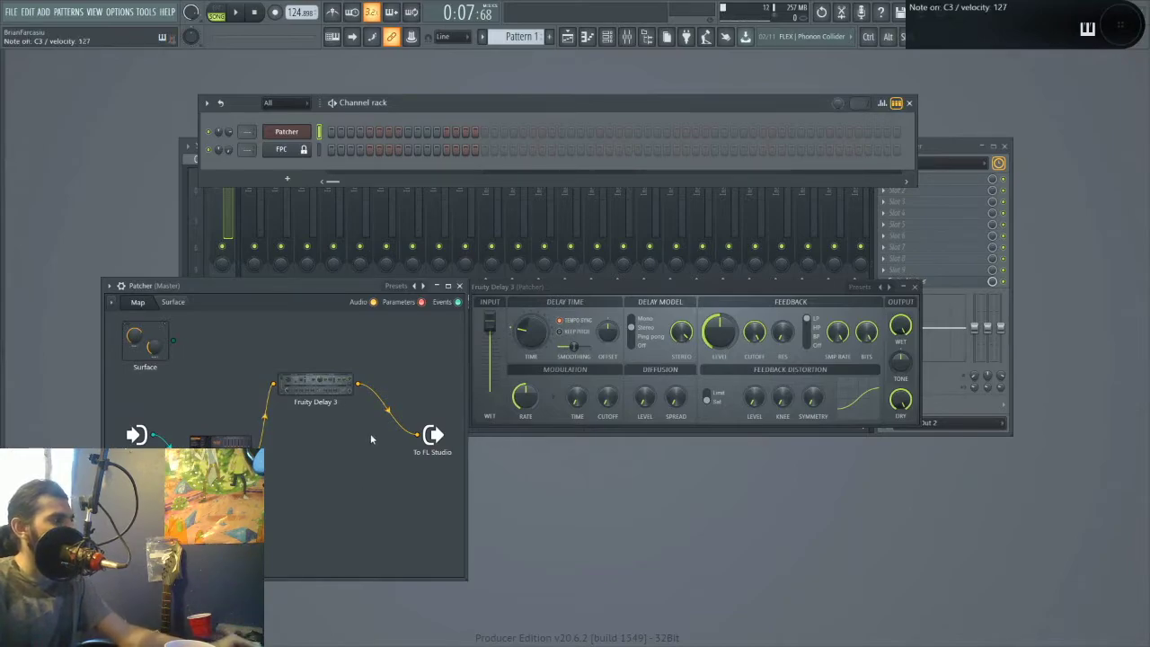
mouse_move(387, 415)
left_mouse_down()
mouse_move(387, 433)
mouse_move(388, 418)
left_mouse_up()
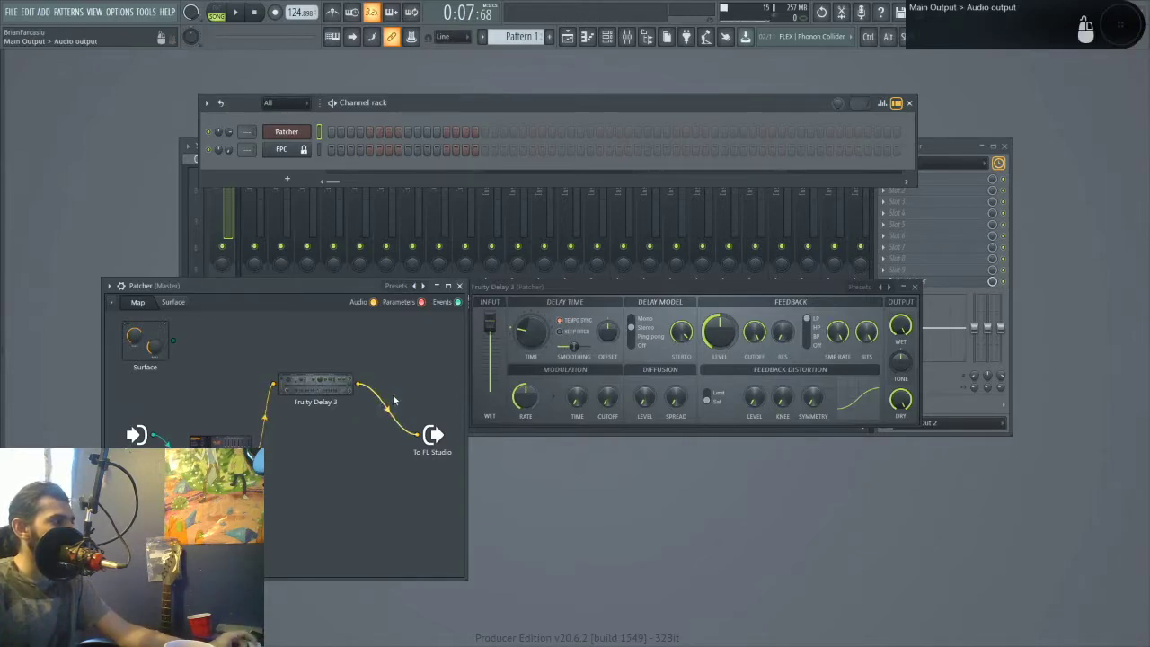
left_click_drag(385, 411, 385, 410)
mouse_move(263, 417)
left_mouse_down()
mouse_move(263, 382)
mouse_move(263, 417)
left_mouse_up()
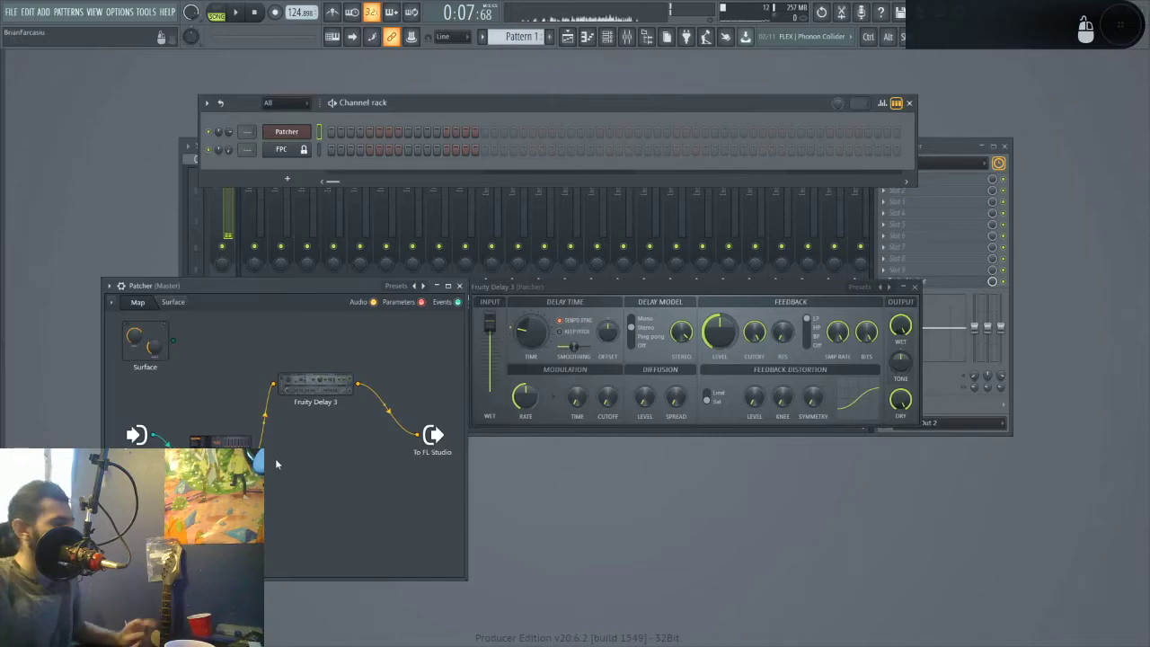
left_click_drag(385, 410, 385, 414)
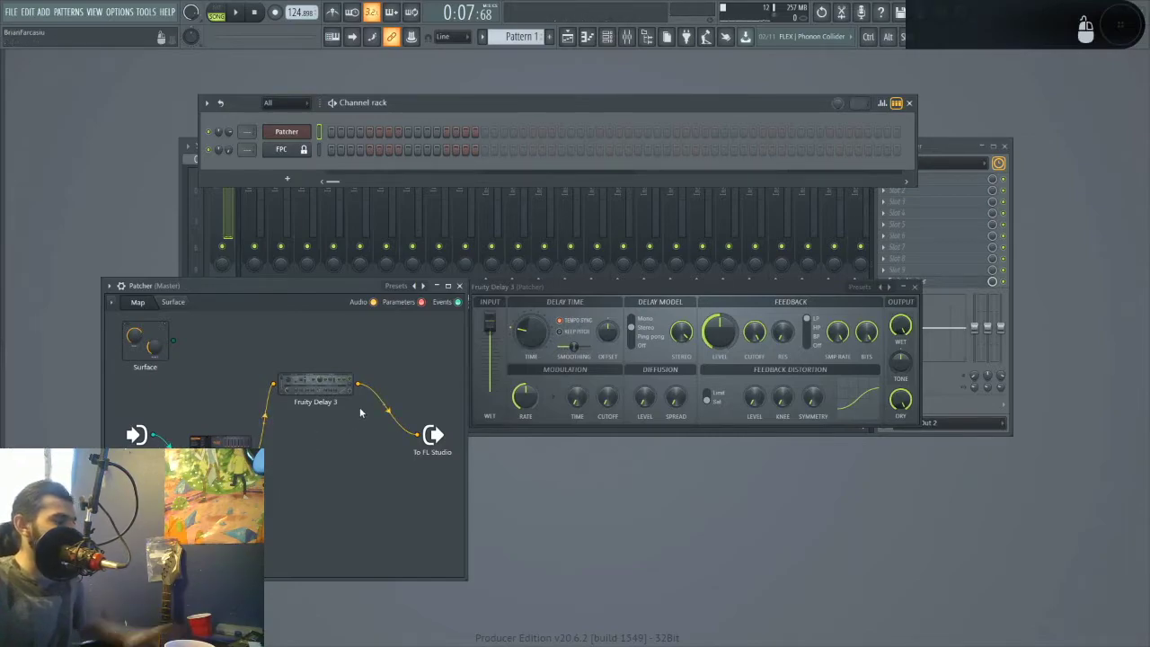
left_click_drag(385, 410, 387, 409)
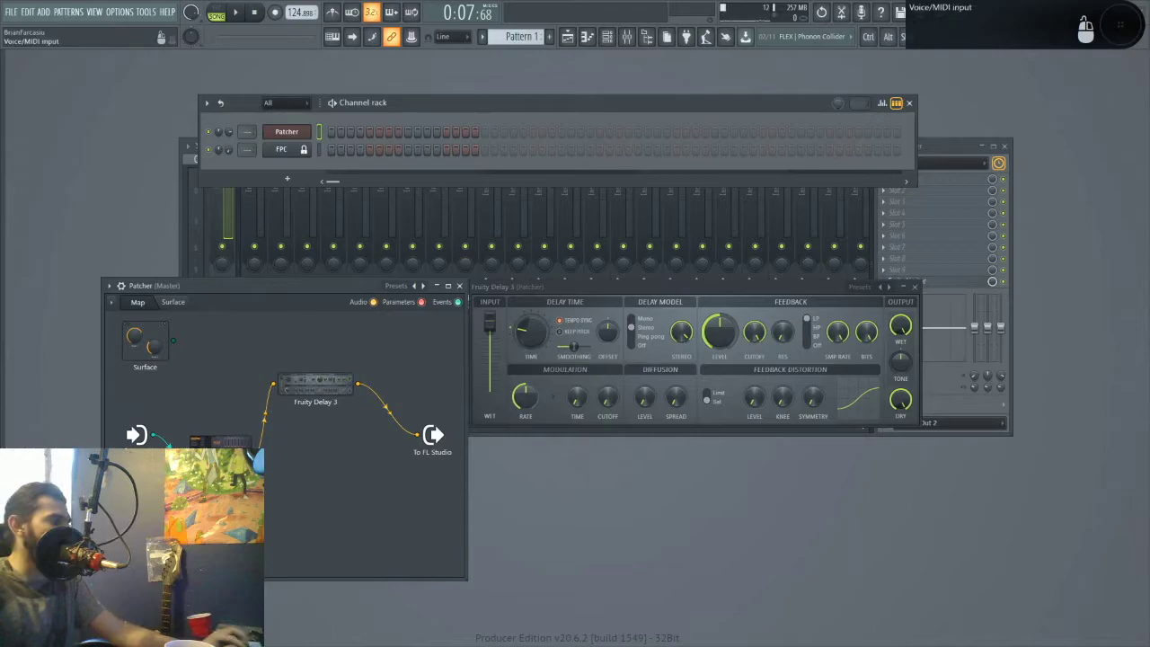
- Lower FLEX in the map and route its audio straight to the output, bypassing Fruity Delay 3
left_click_drag(219, 456, 208, 479)
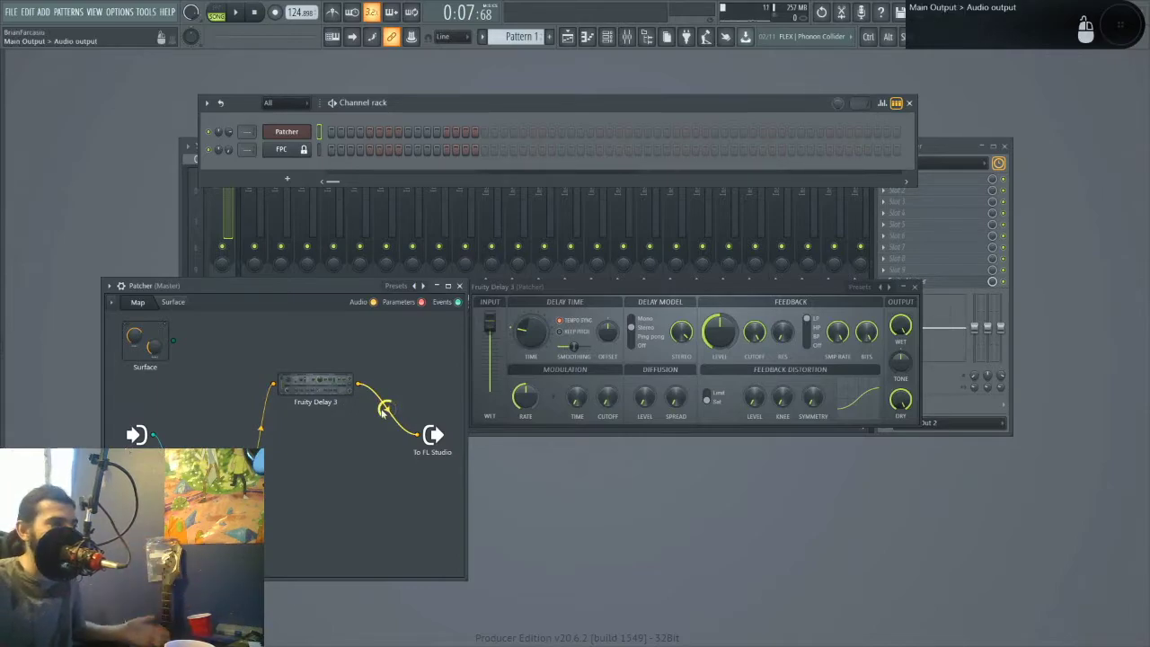
left_click_drag(428, 438, 328, 412)
left_click_drag(275, 386, 422, 447)
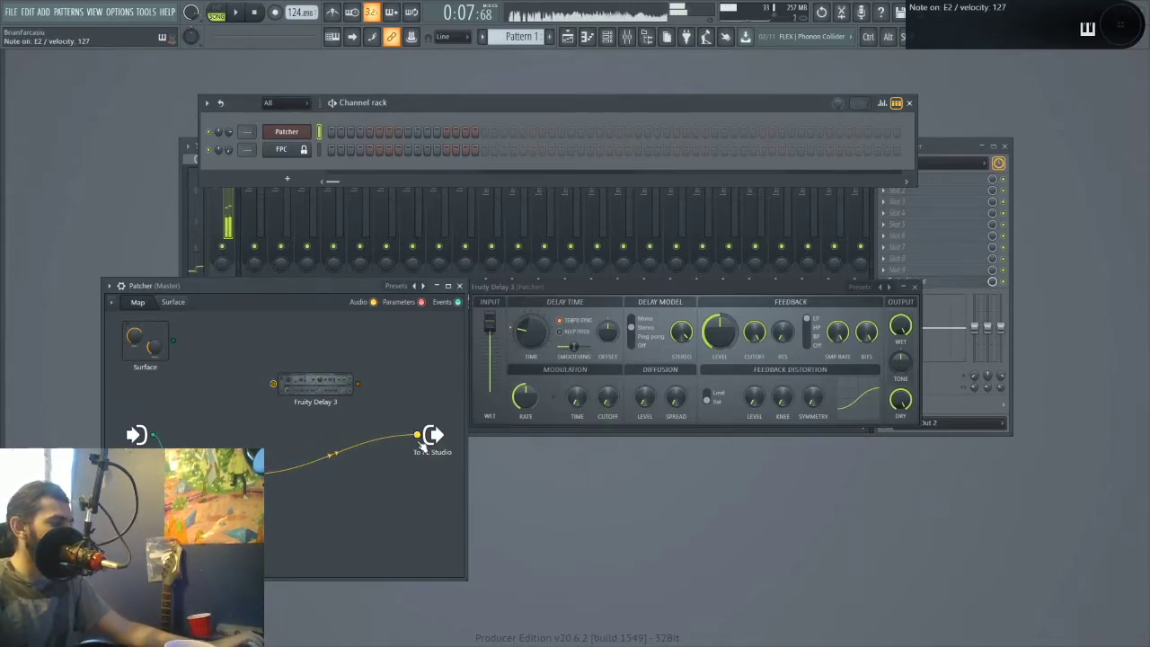
- Route FLEX's audio through Fruity Delay 3 to the output again
left_click_drag(423, 441, 265, 396)
right_click(421, 437)
left_click(418, 436)
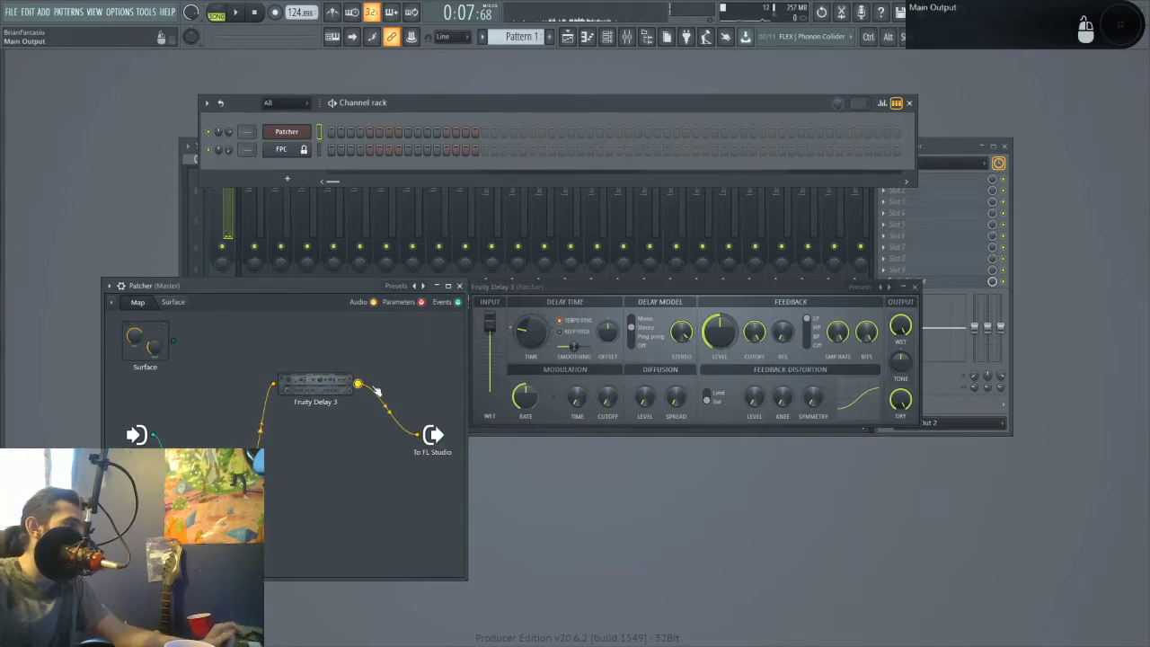
- Delete Fruity Delay 3 from the Patcher map and leave FLEX connected directly to the FL Studio output
right_click(342, 387)
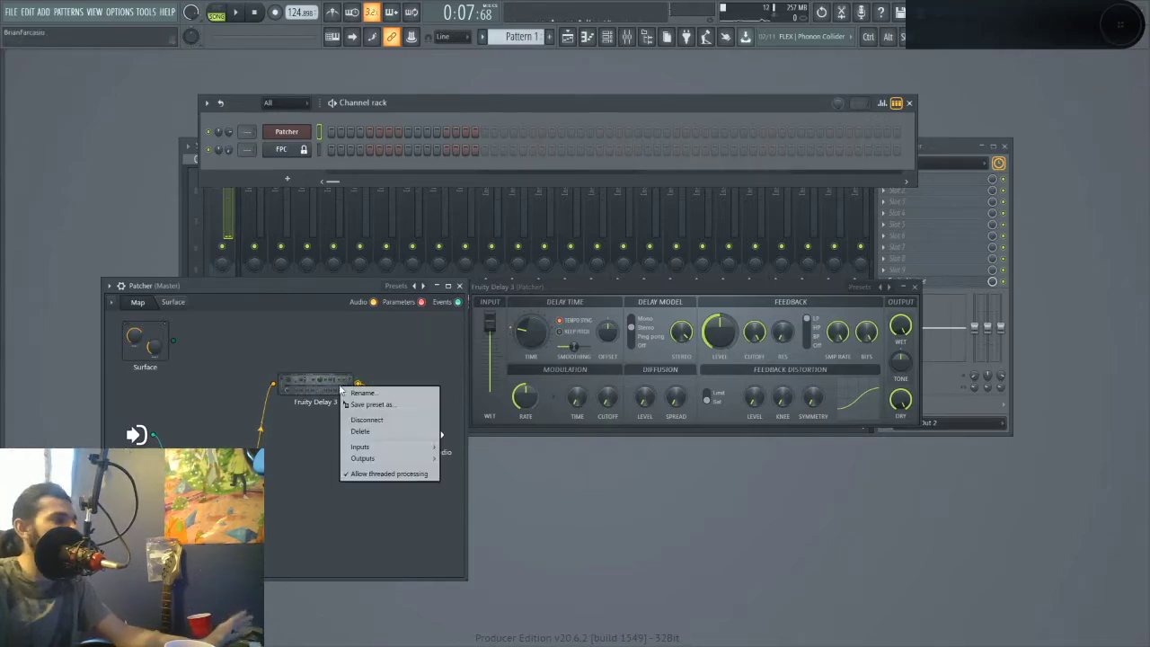
left_click(388, 434)
left_click_drag(154, 437, 433, 437)
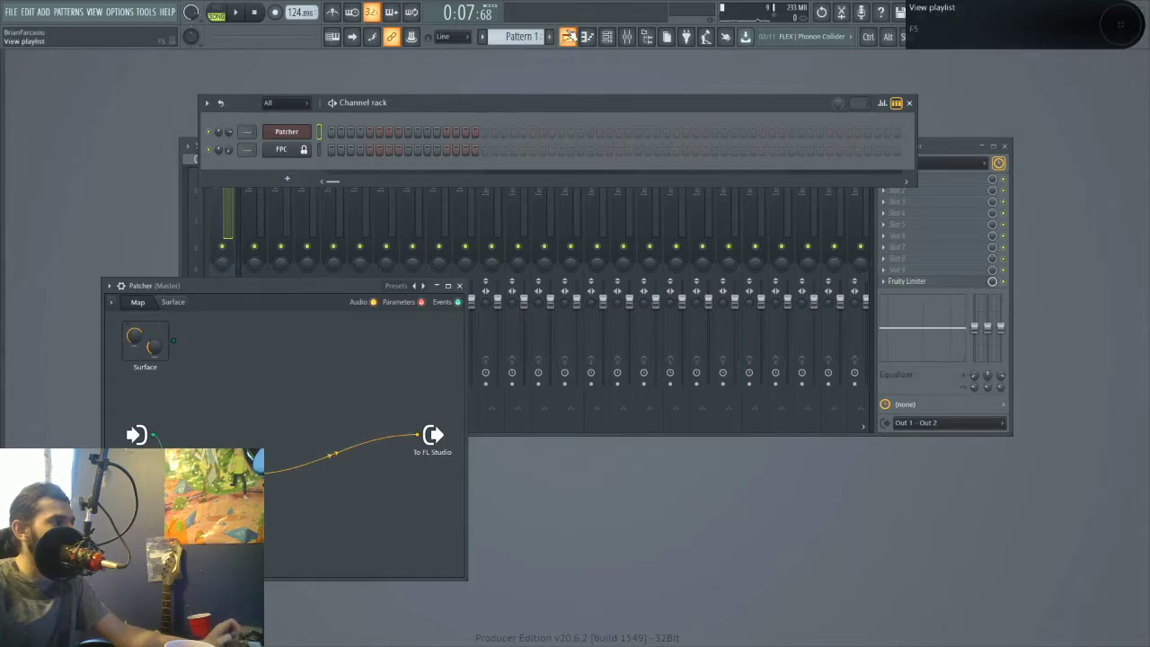
- Open the playlist and close the Patcher window
key("F6")
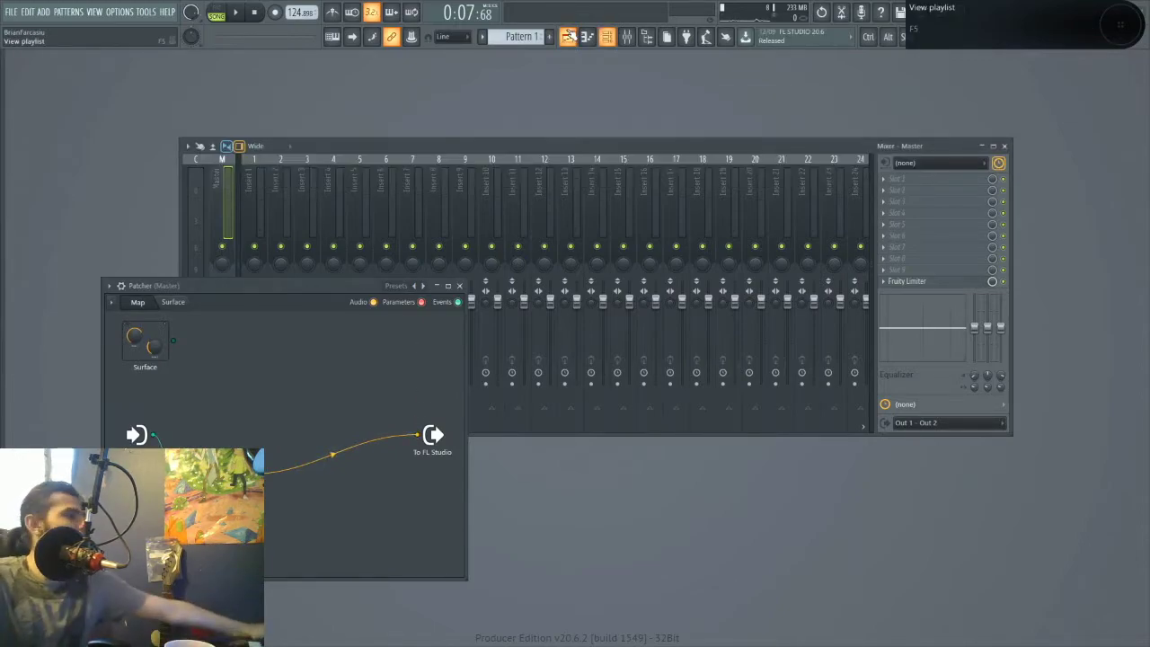
key("F6")
left_click(569, 35)
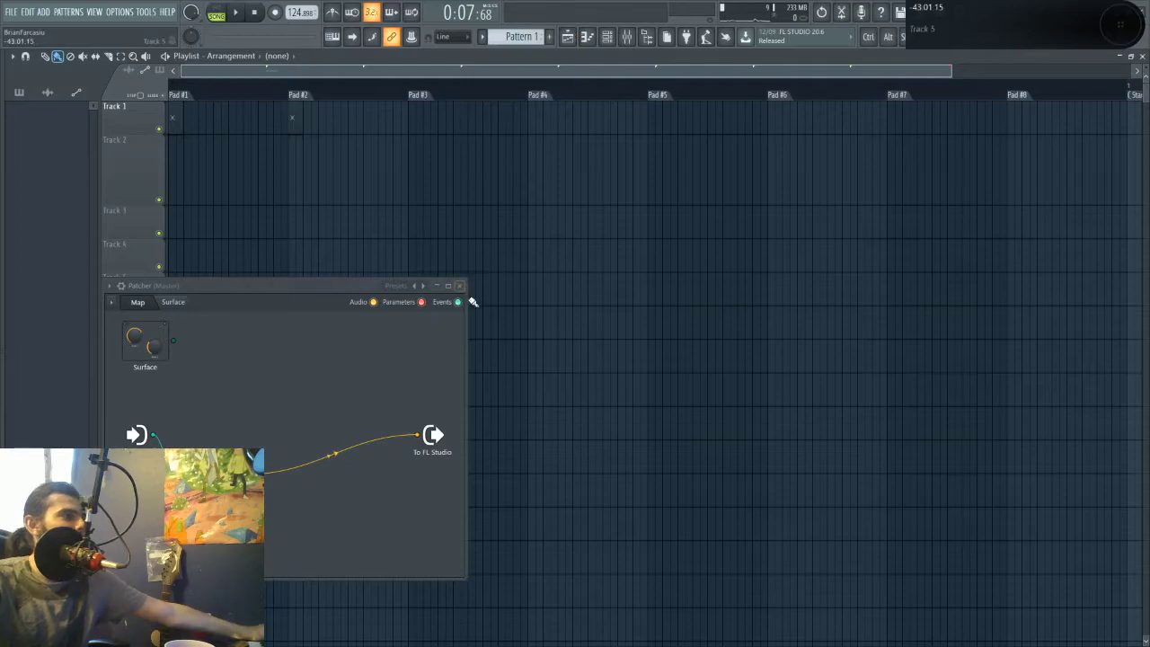
left_click(461, 286)
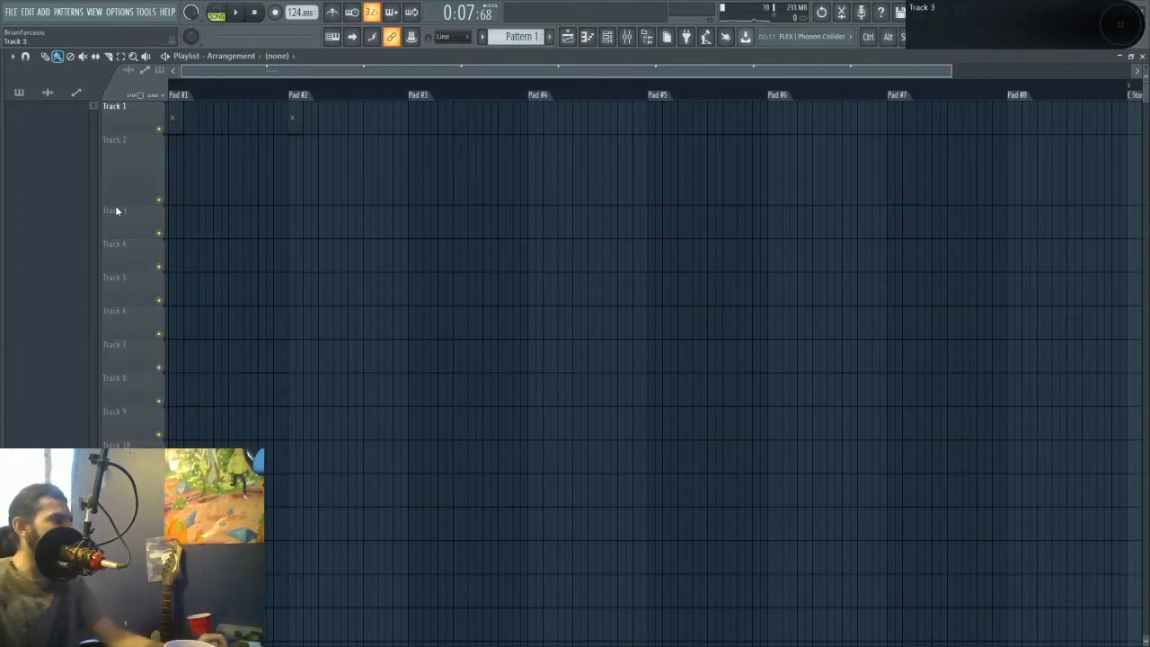
- Reduce Track 2's height in the playlist and move the Pad #2 marker to the start of the second Pattern 1 clip
mouse_move(126, 190)
left_mouse_down()
mouse_move(129, 164)
mouse_move(126, 176)
left_mouse_up()
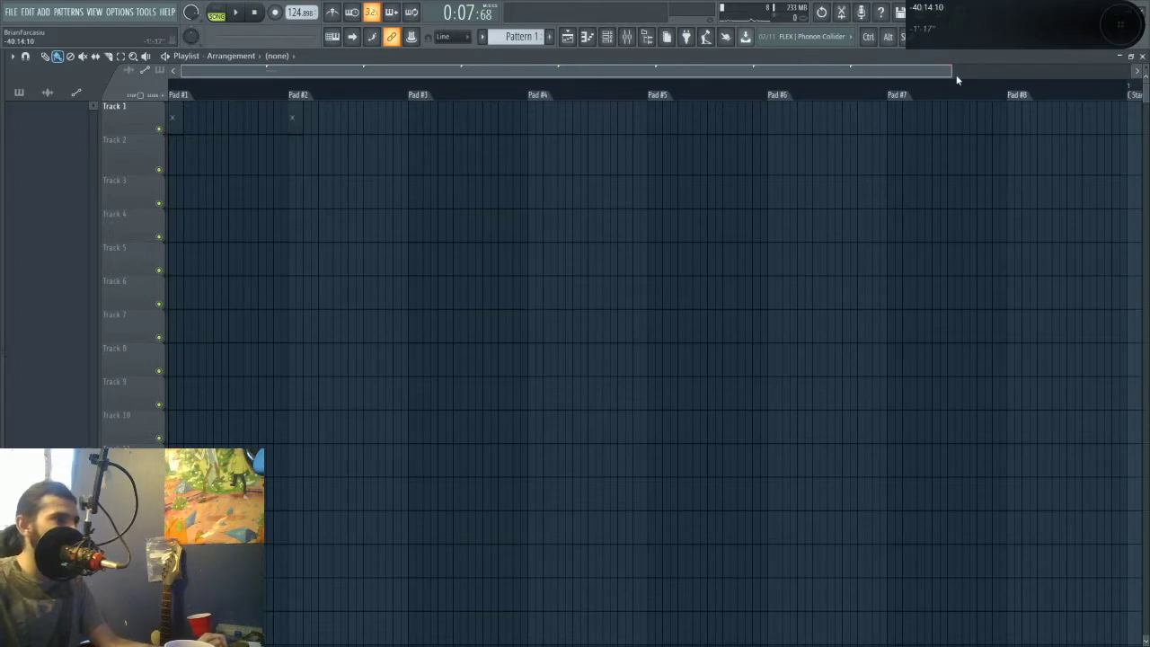
left_click_drag(951, 71, 697, 70)
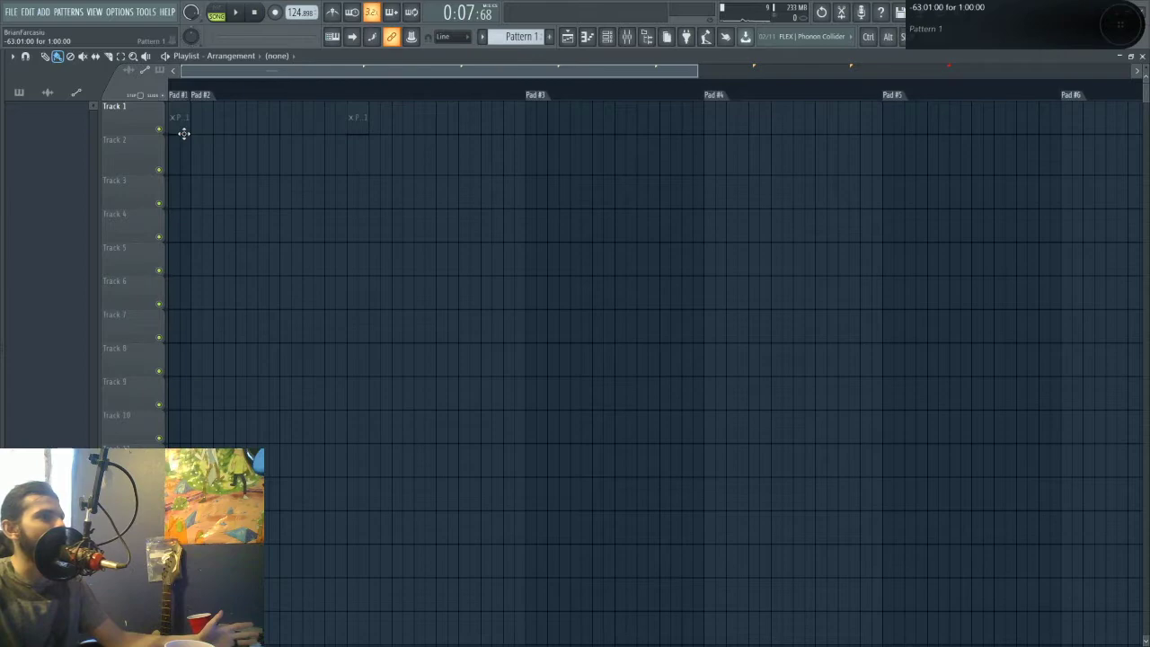
left_click_drag(203, 96, 312, 98)
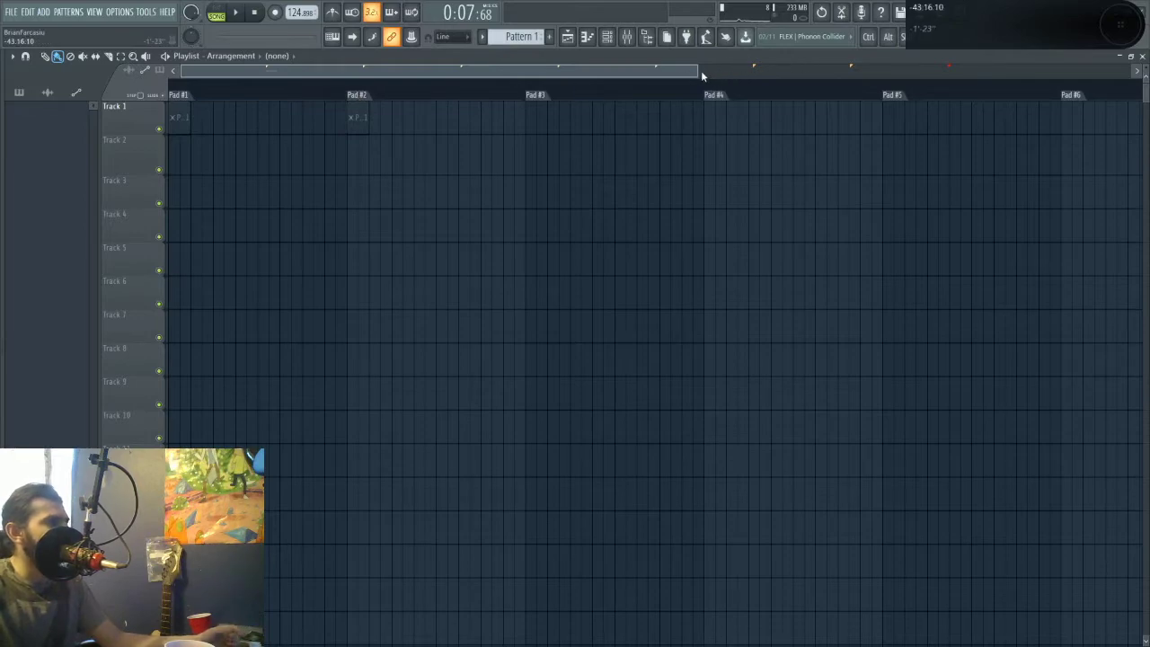
left_click_drag(700, 72, 476, 72)
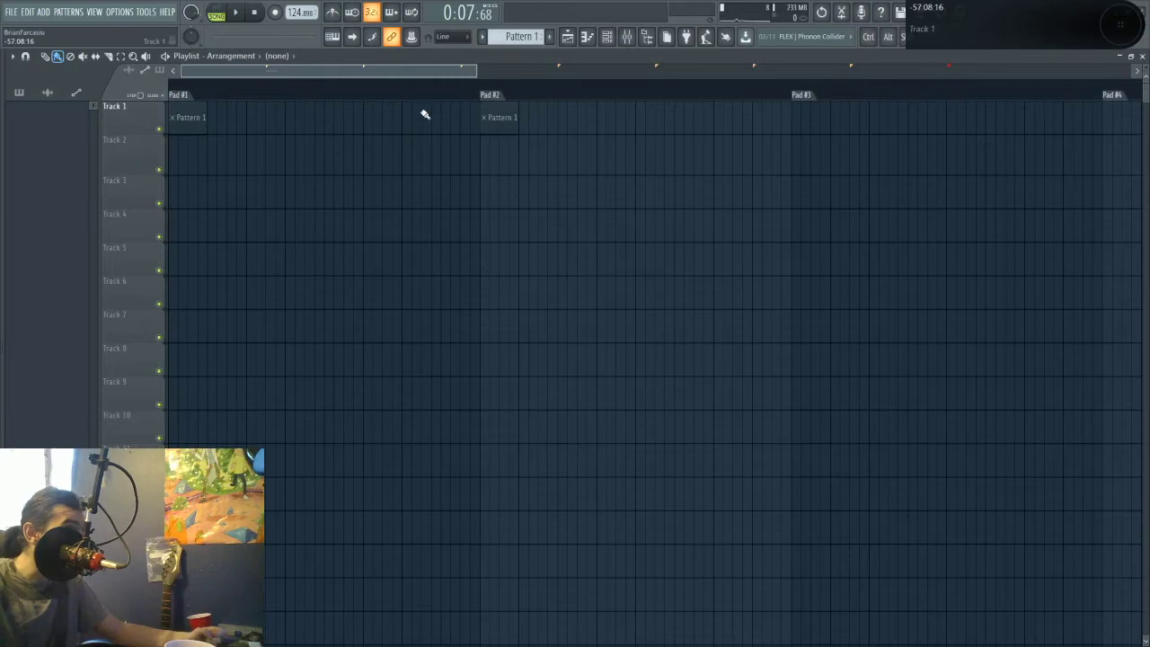
- Close the playlist and open FPC from the channel rack, placing its window just below the rack
left_click_drag(434, 76, 310, 100)
scroll(308, 99, "down", 2)
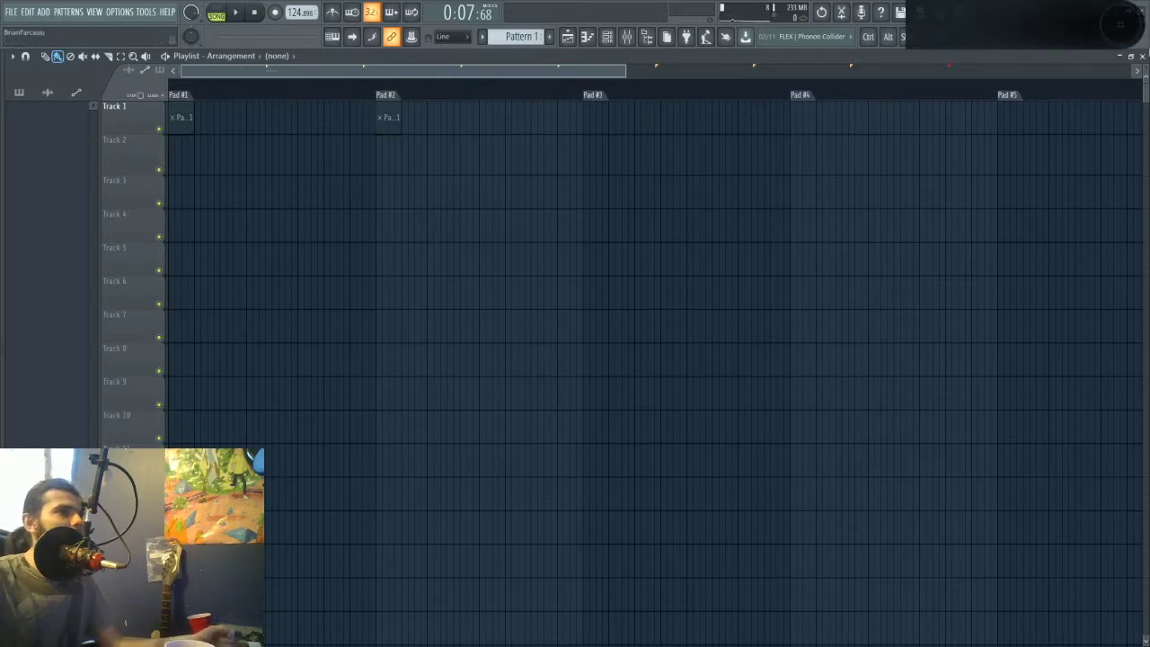
left_click(1142, 56)
left_click(296, 153)
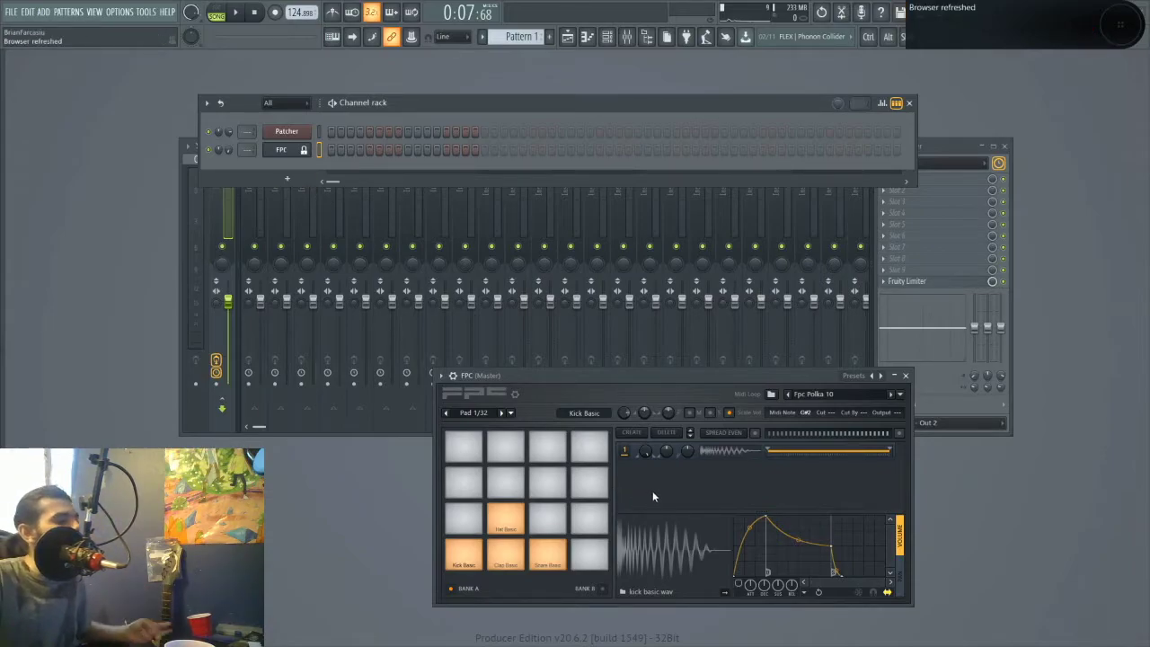
left_click_drag(652, 374, 527, 226)
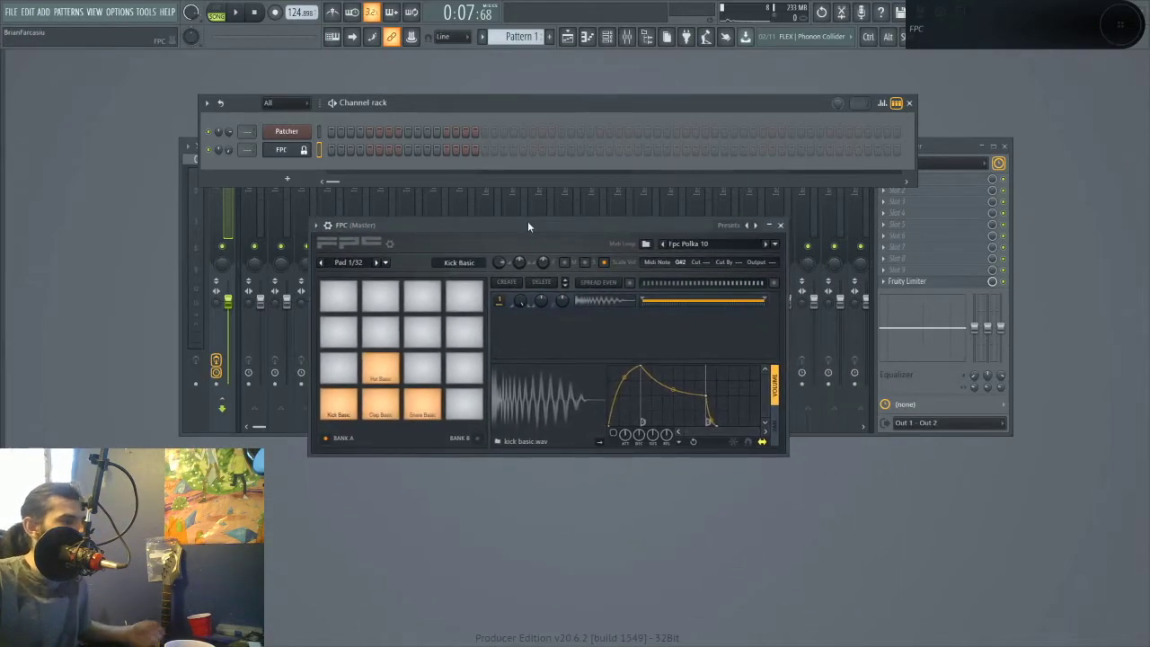
- Audition the Kick Basic, Hat Basic, Clap Basic and Snare Basic pads in FPC
left_click(342, 407)
left_click(381, 372)
left_click(384, 405)
left_click(415, 408)
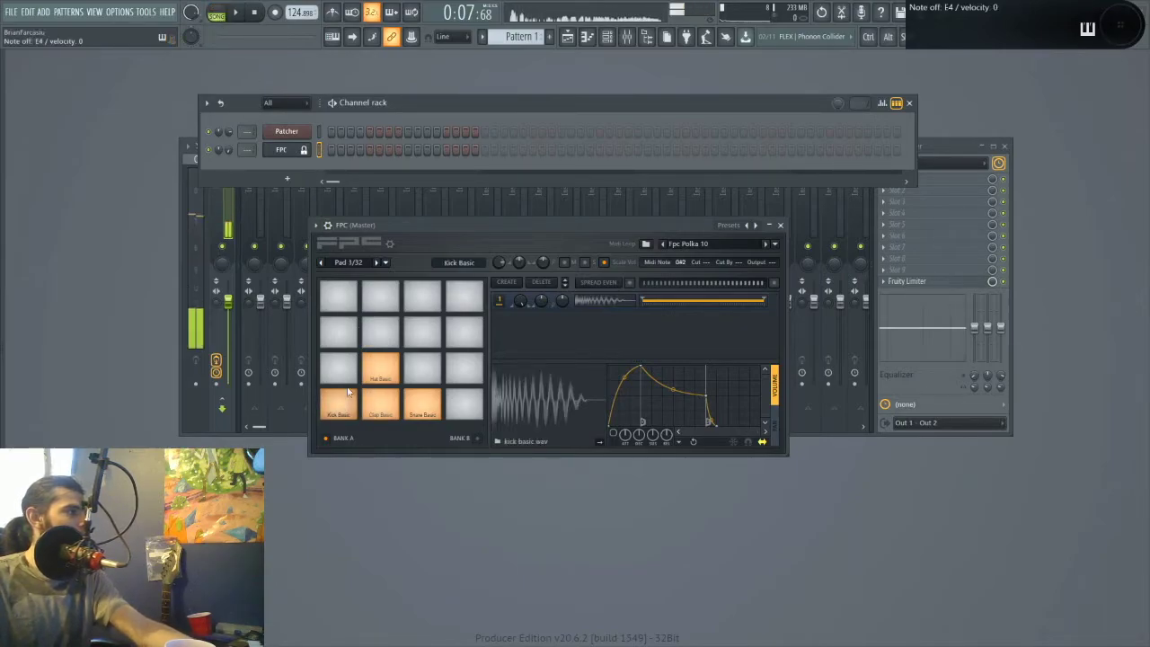
left_click(301, 151)
right_click(301, 151)
key("Escape")
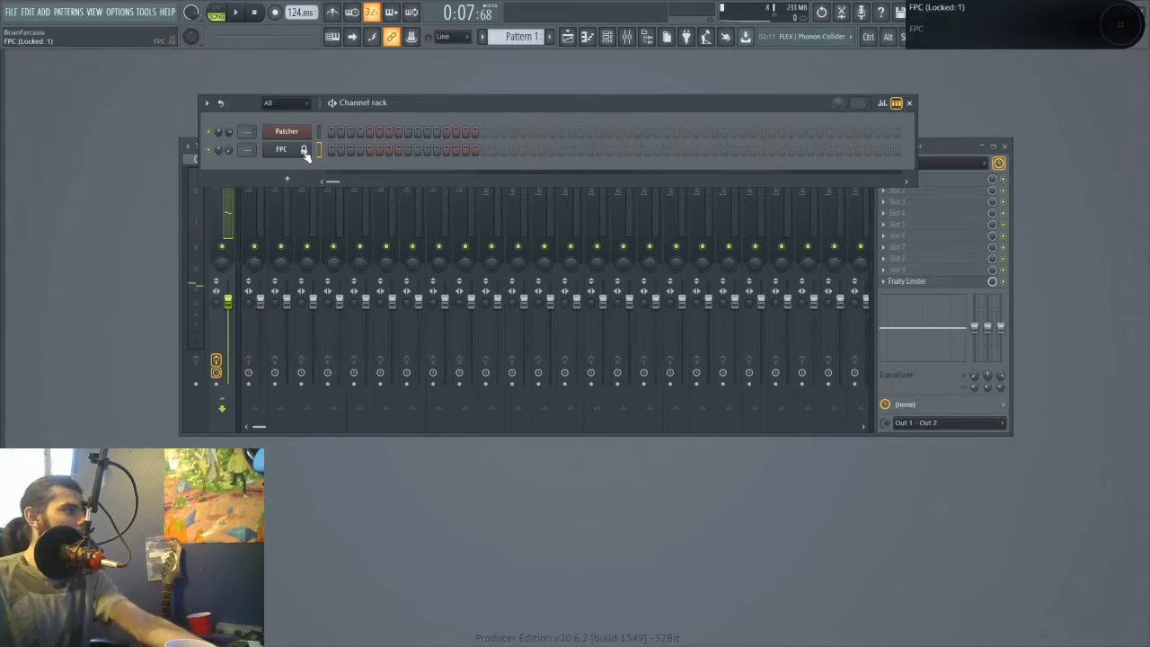
left_click(304, 151)
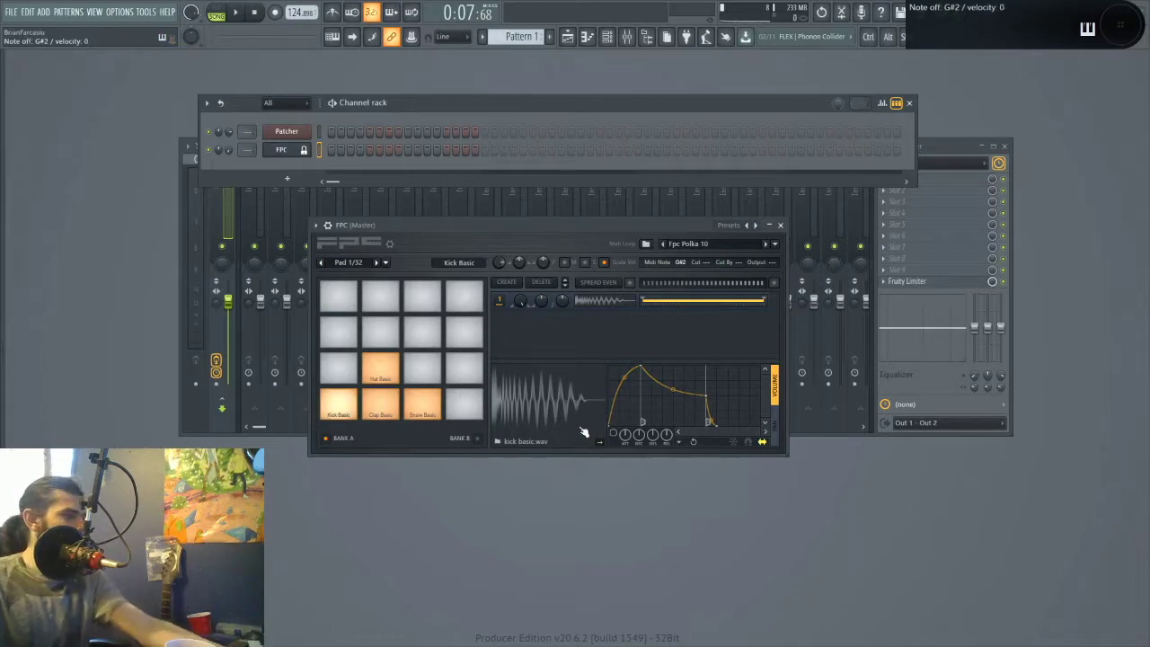
left_click(428, 413)
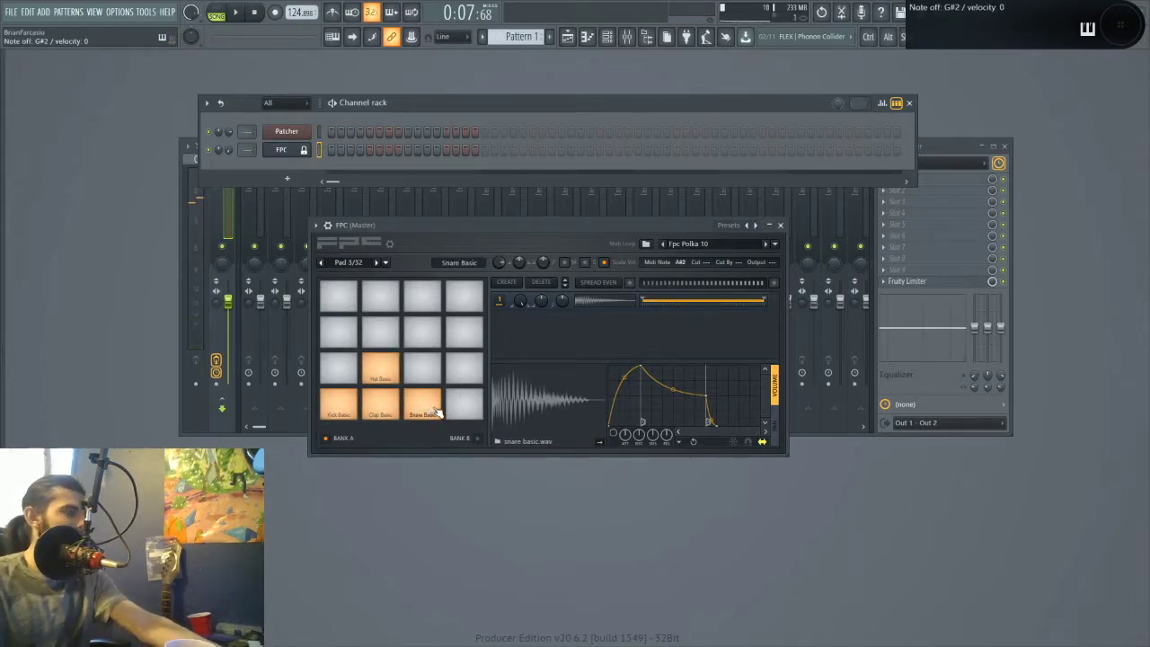
- Unlock the FPC channel from its assigned note input device and reopen FPC
left_click(300, 149)
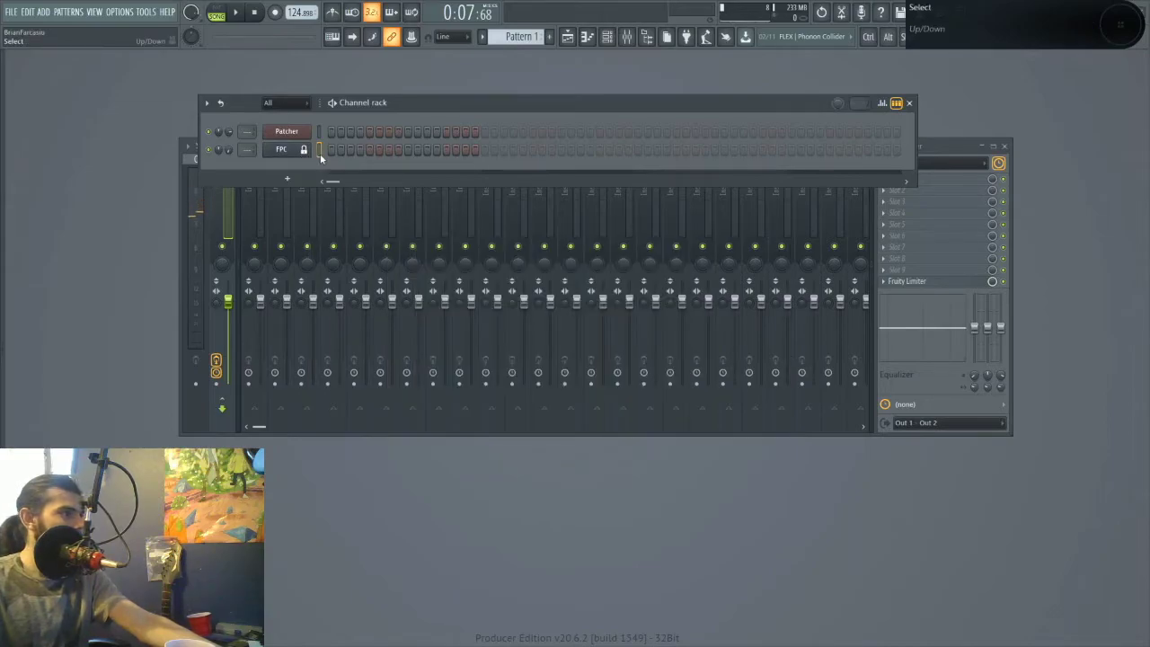
right_click(320, 153)
mouse_move(466, 285)
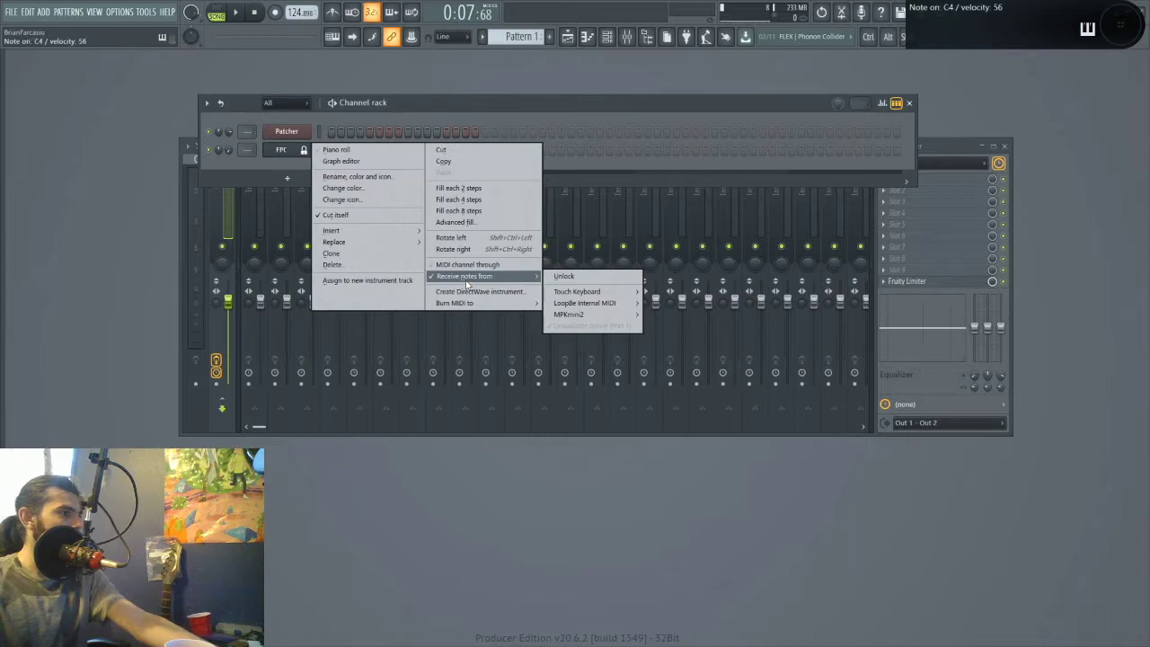
left_click(564, 276)
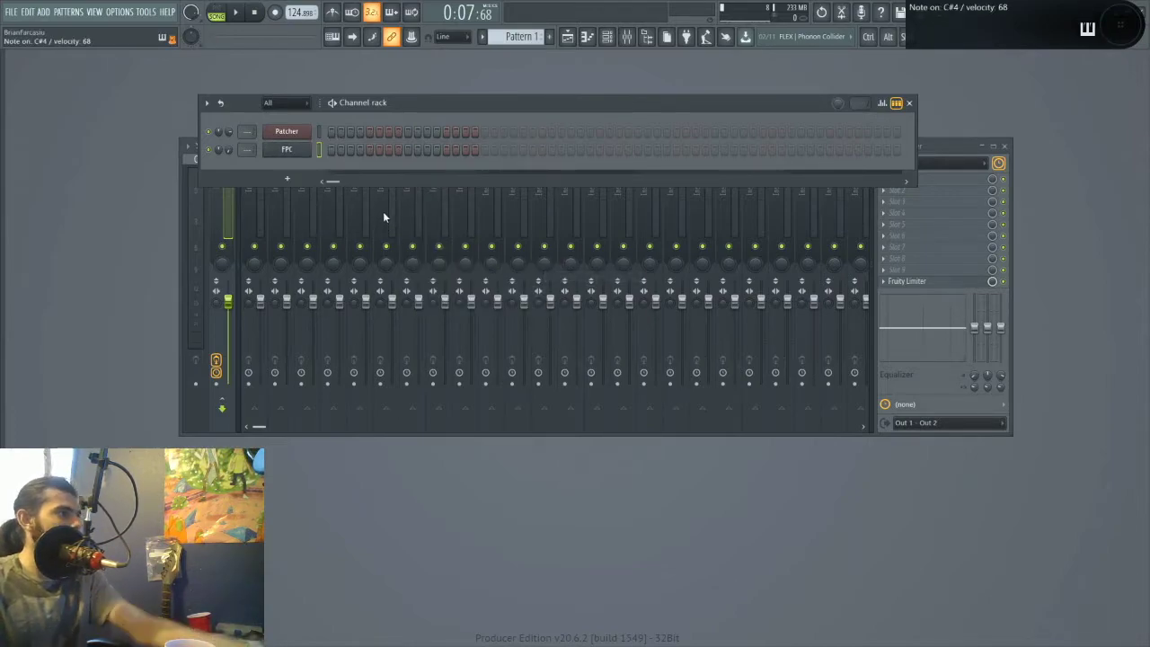
left_click(287, 153)
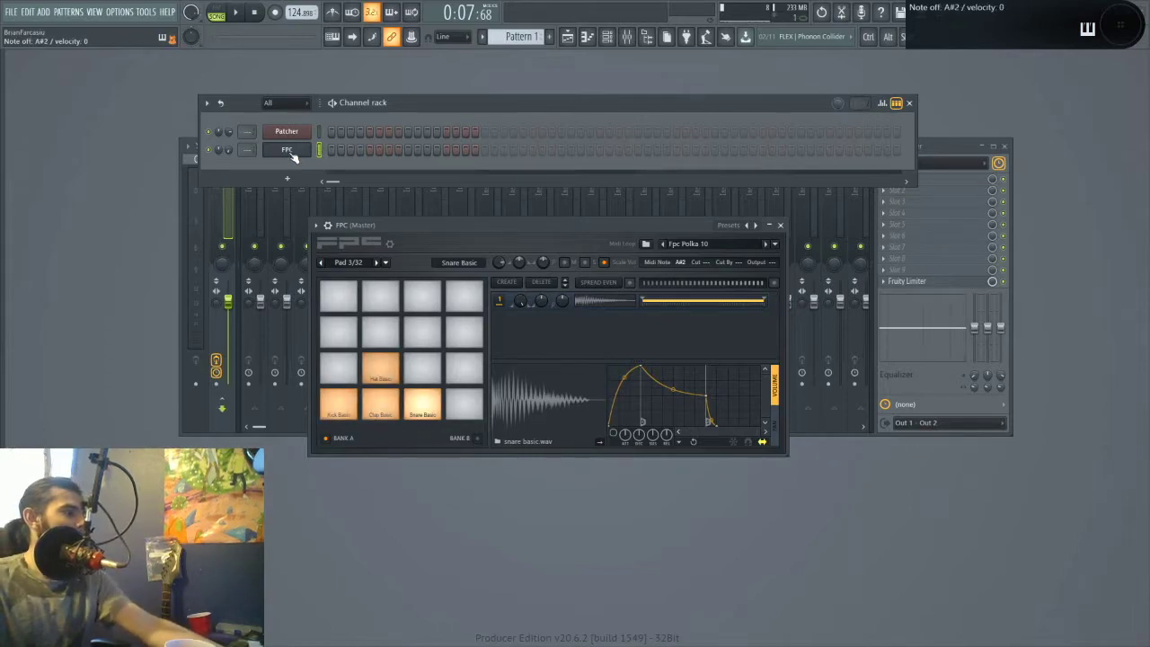
- Set the FPC channel to receive notes from the MPKmini2, auto-assigning its input port
right_click(291, 152)
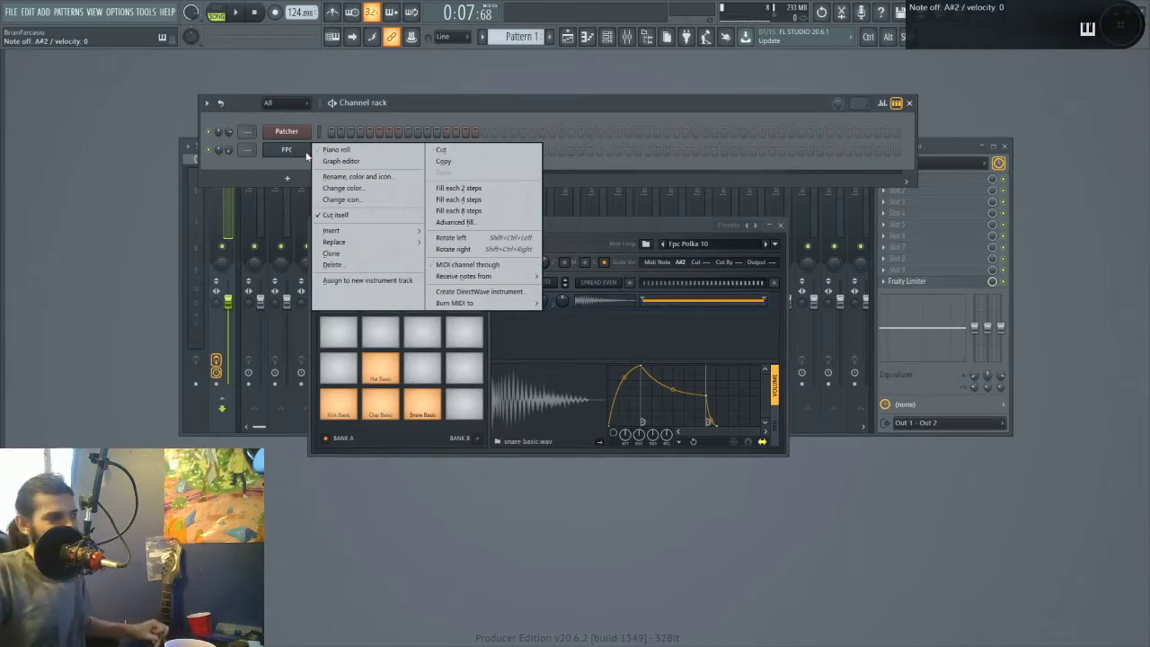
mouse_move(468, 280)
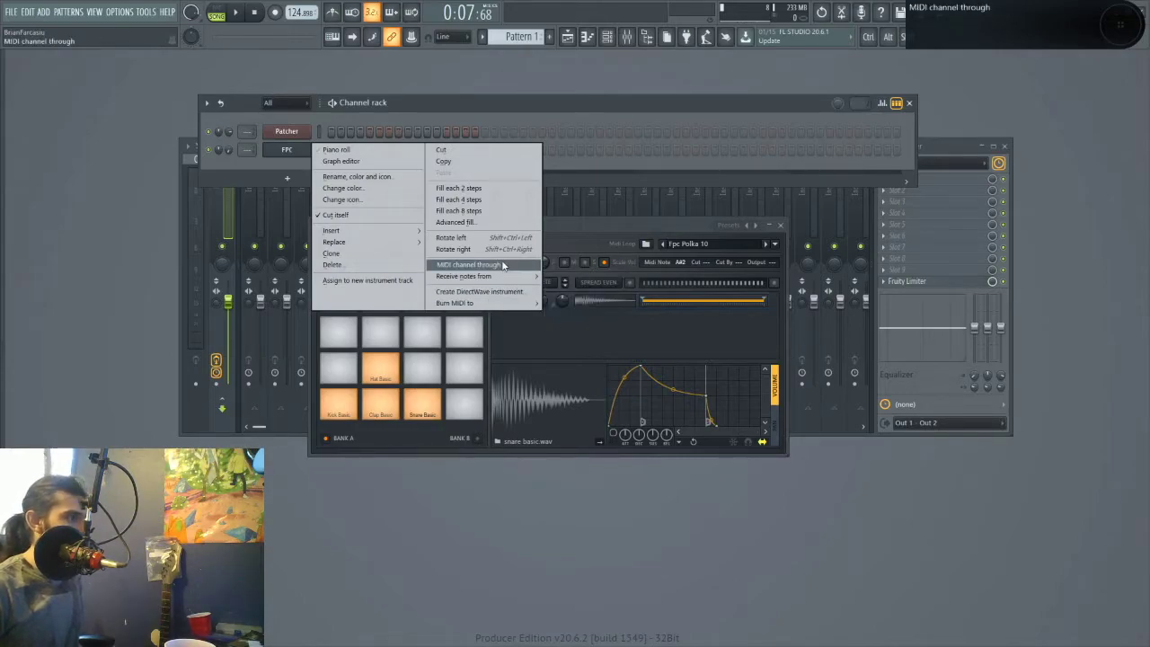
mouse_move(505, 276)
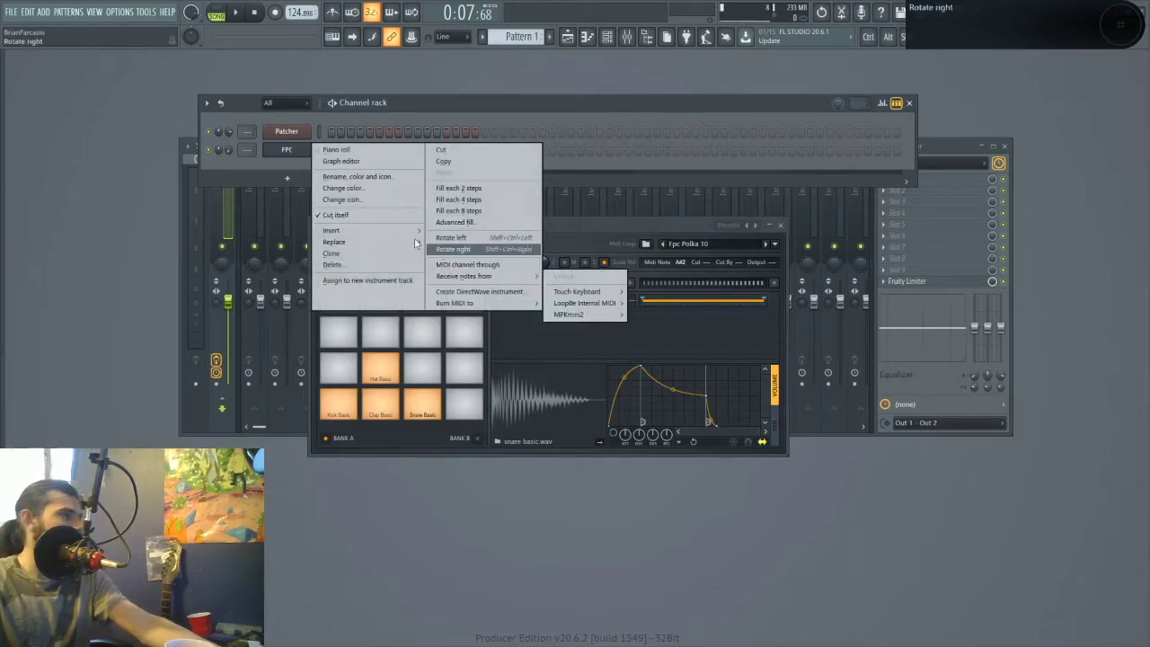
left_click(287, 151)
right_click(302, 153)
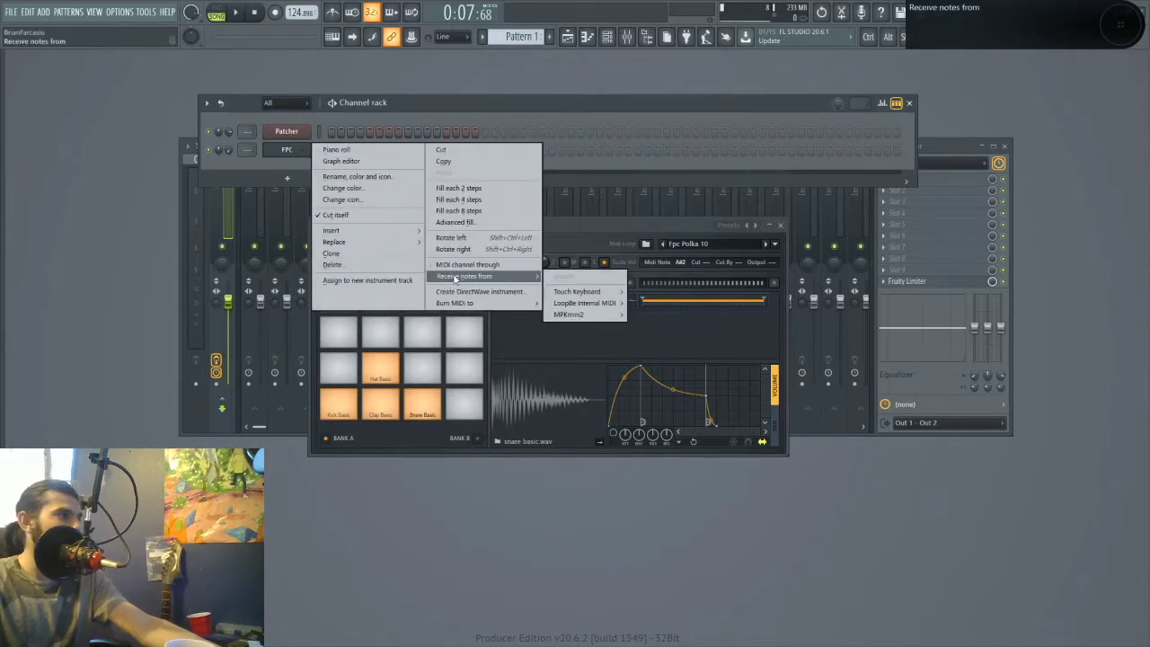
mouse_move(609, 307)
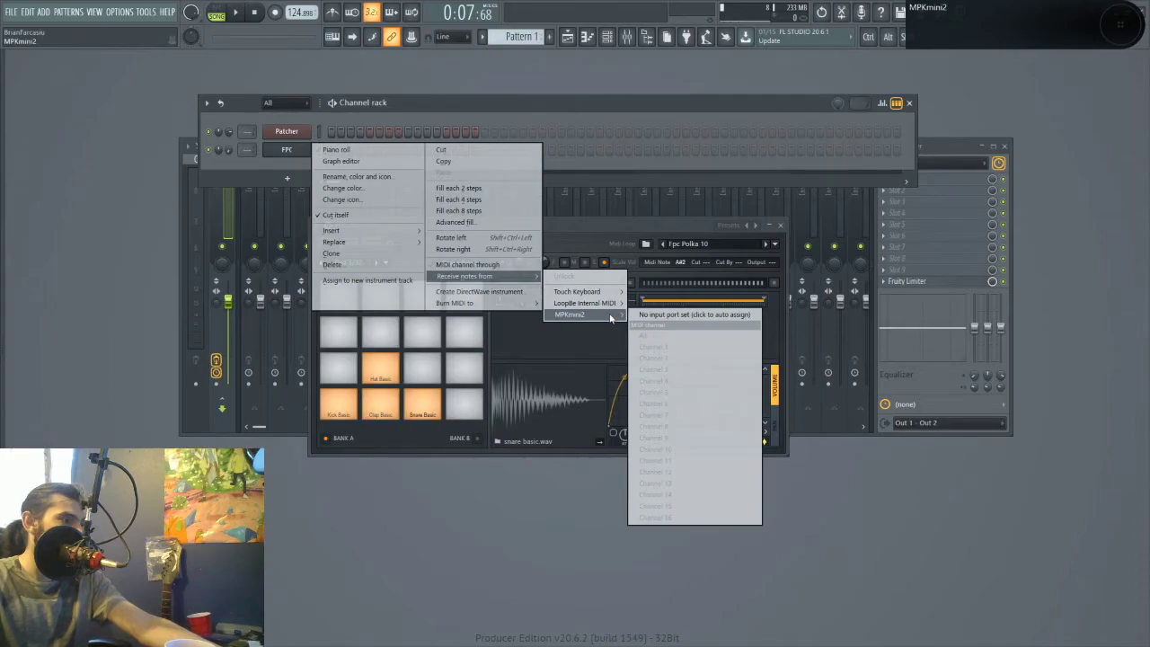
left_click(654, 315)
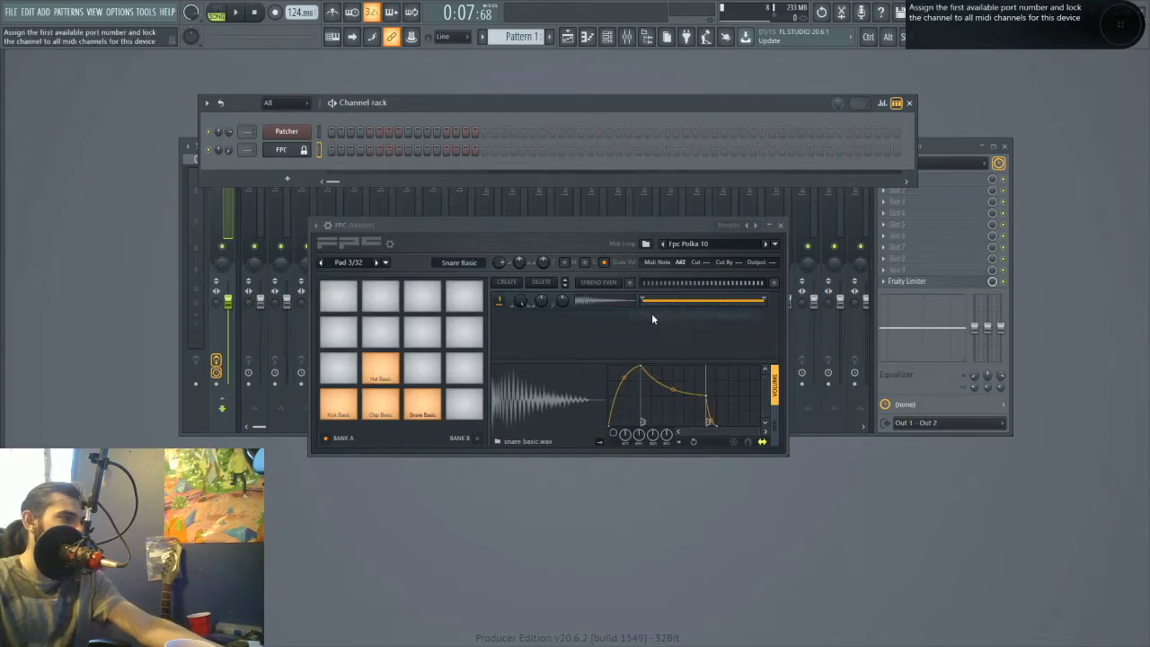
- Limit the notes FPC receives from the MPKmini2 to MIDI Channel 1
right_click(306, 147)
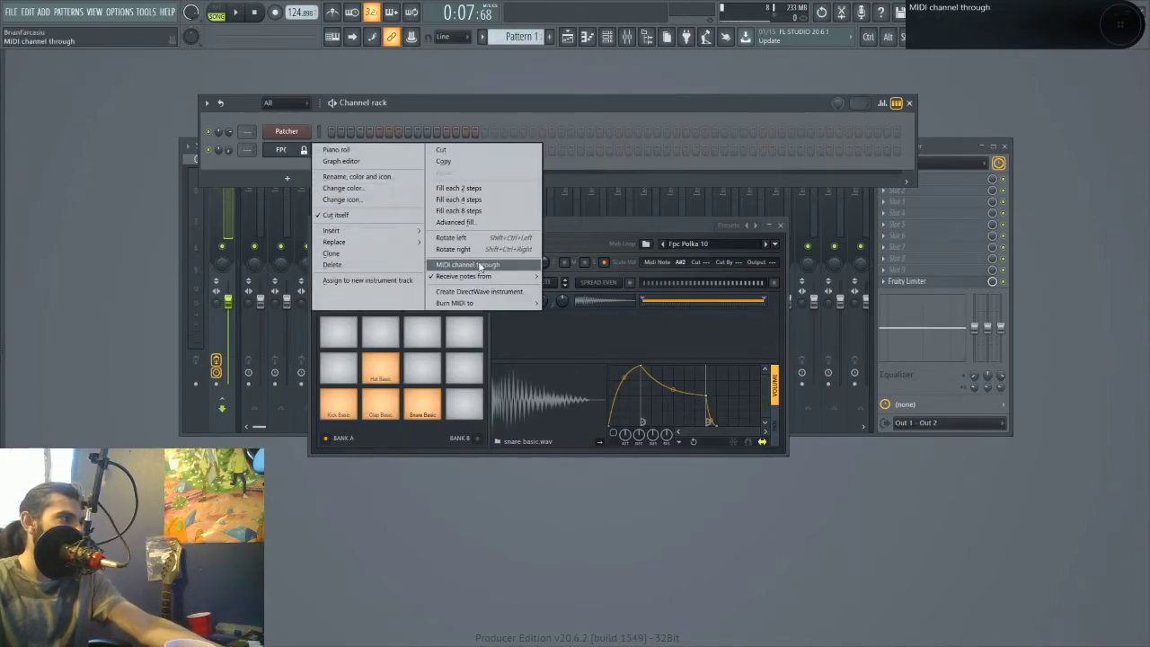
mouse_move(583, 318)
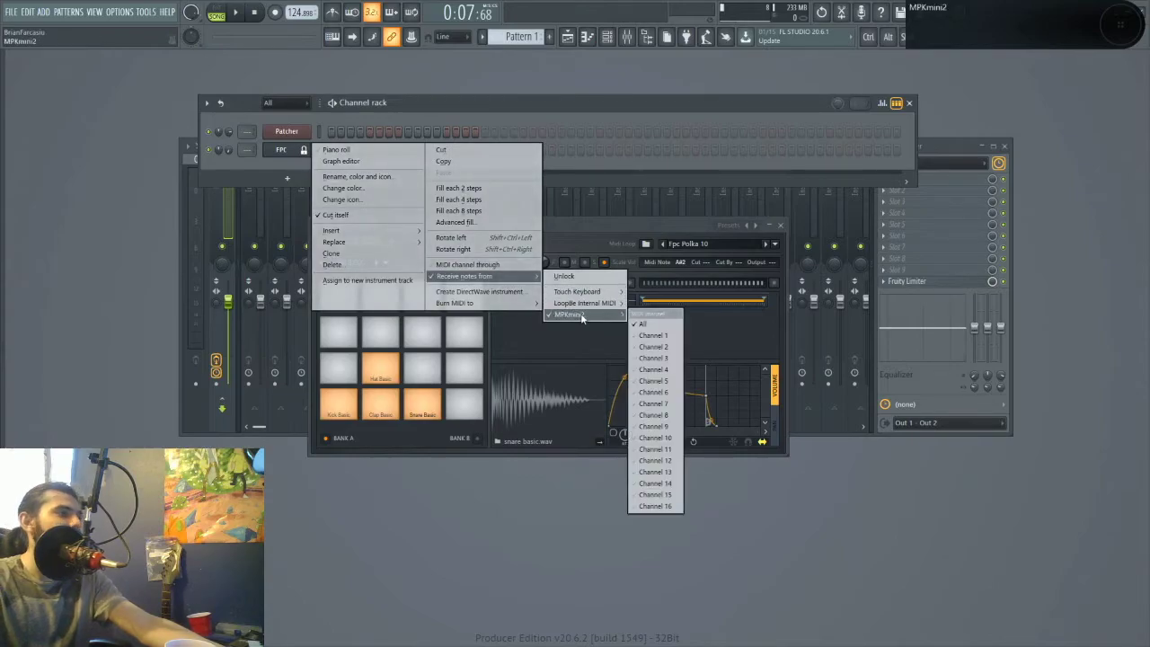
left_click(653, 336)
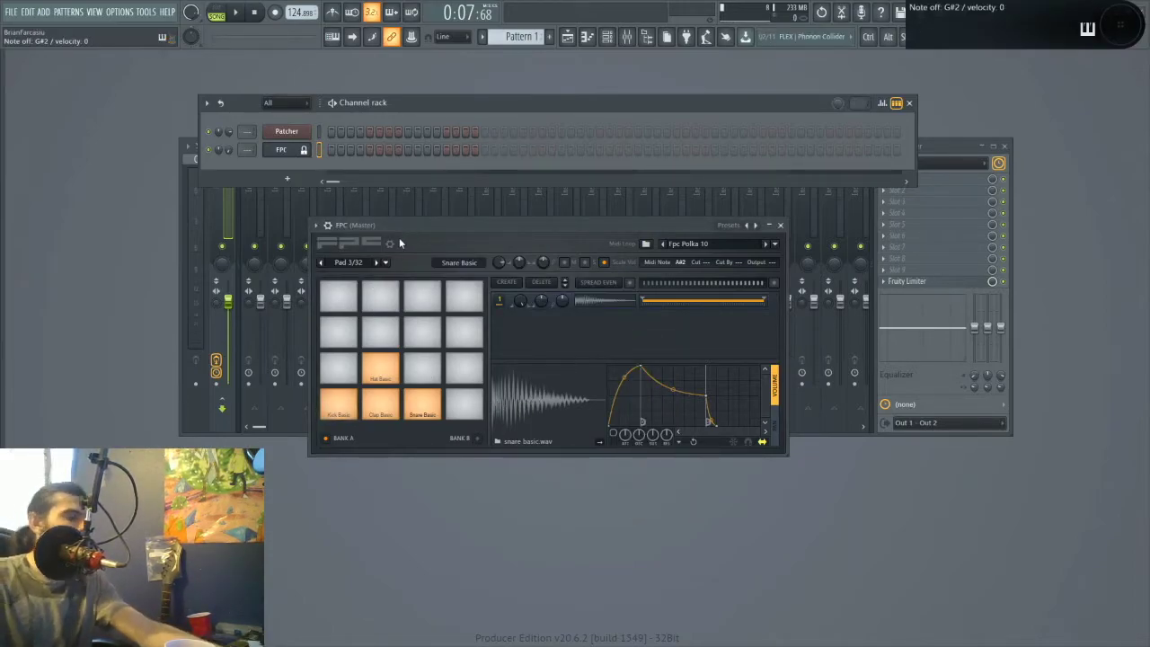
- Check the MPKmini2's input port in the MIDI settings and close the settings window
left_click(121, 12)
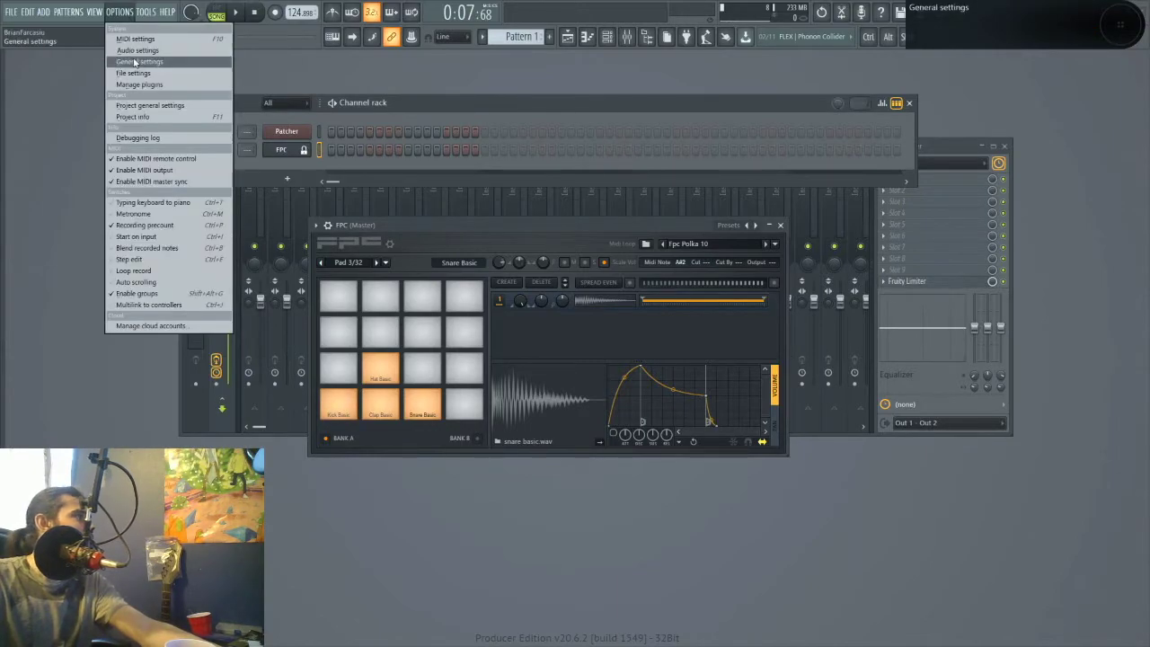
left_click(137, 50)
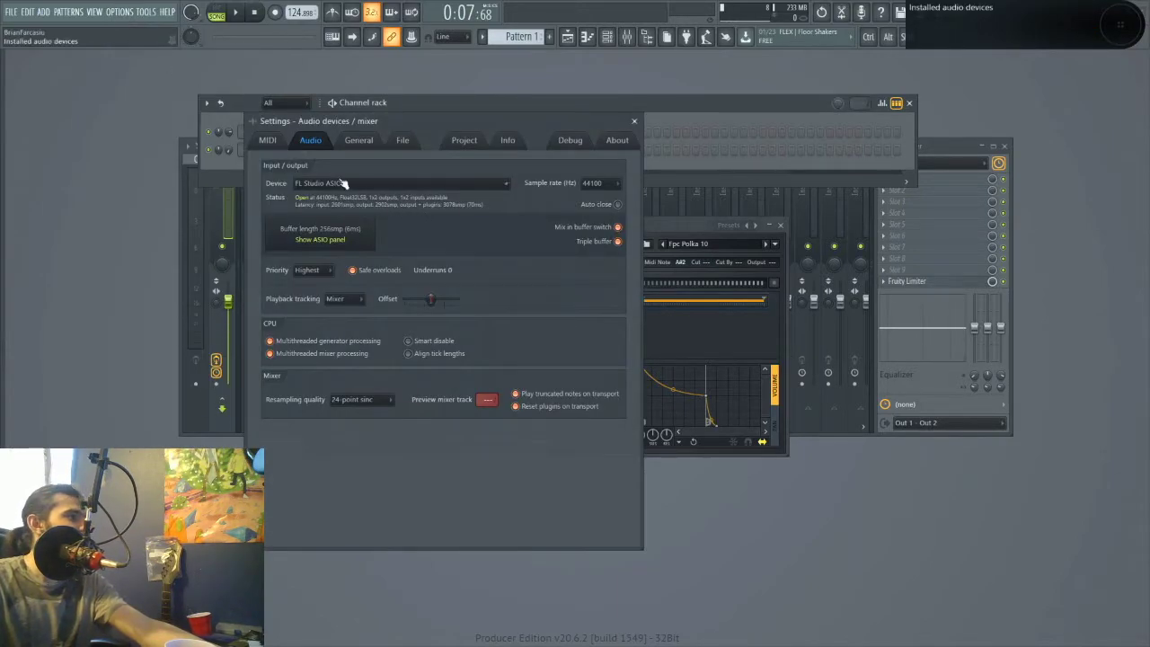
left_click(267, 140)
left_click(580, 340)
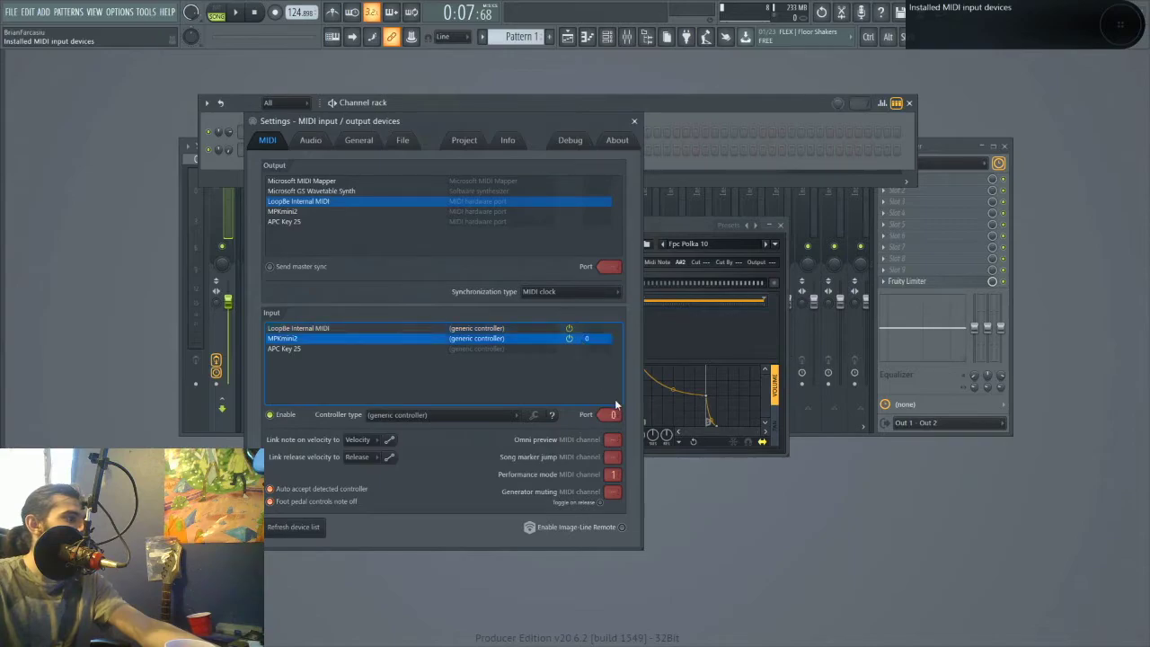
left_click(635, 120)
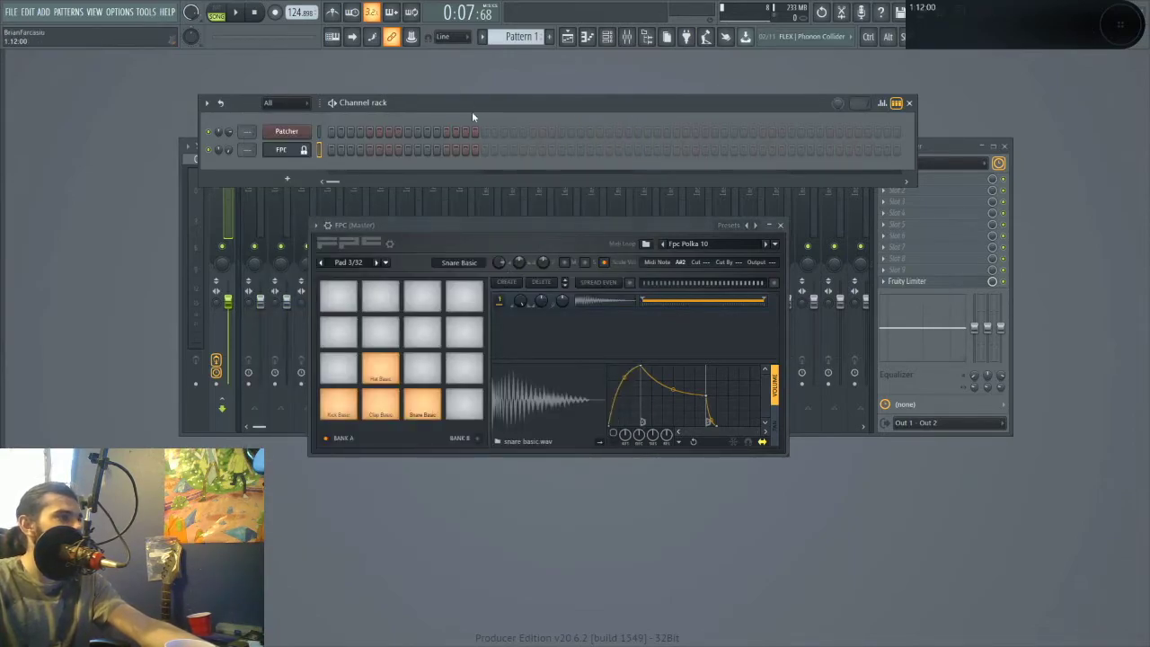
- Bring the channel rack back in front of the mixer and audition FPC's Kick Basic pad
left_click(1004, 166)
left_click(936, 150)
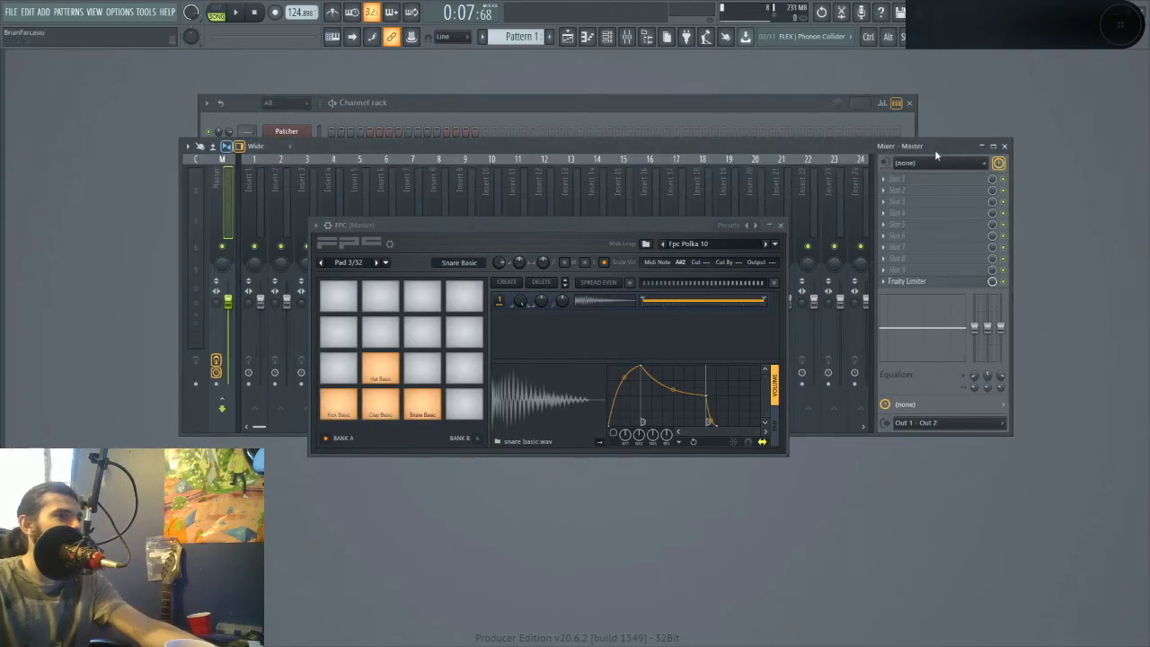
left_click(635, 109)
left_click(343, 406)
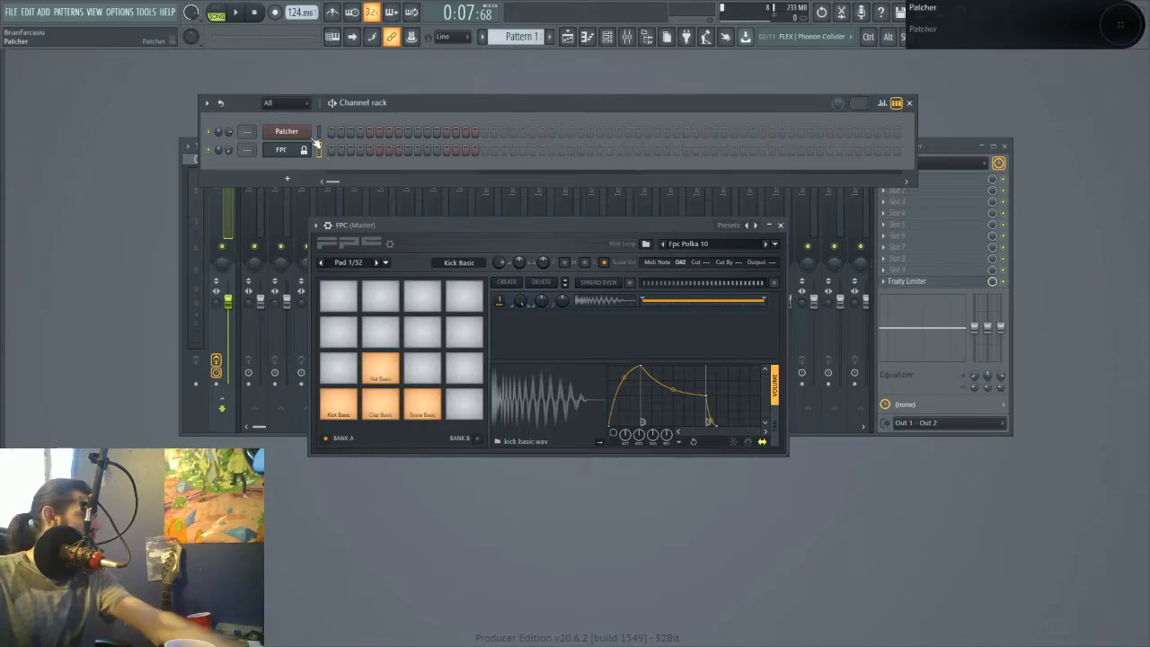
- Record a two-bar Kick Basic and Clap Basic beat with FPC into Pattern 1 in pattern mode
key("space")
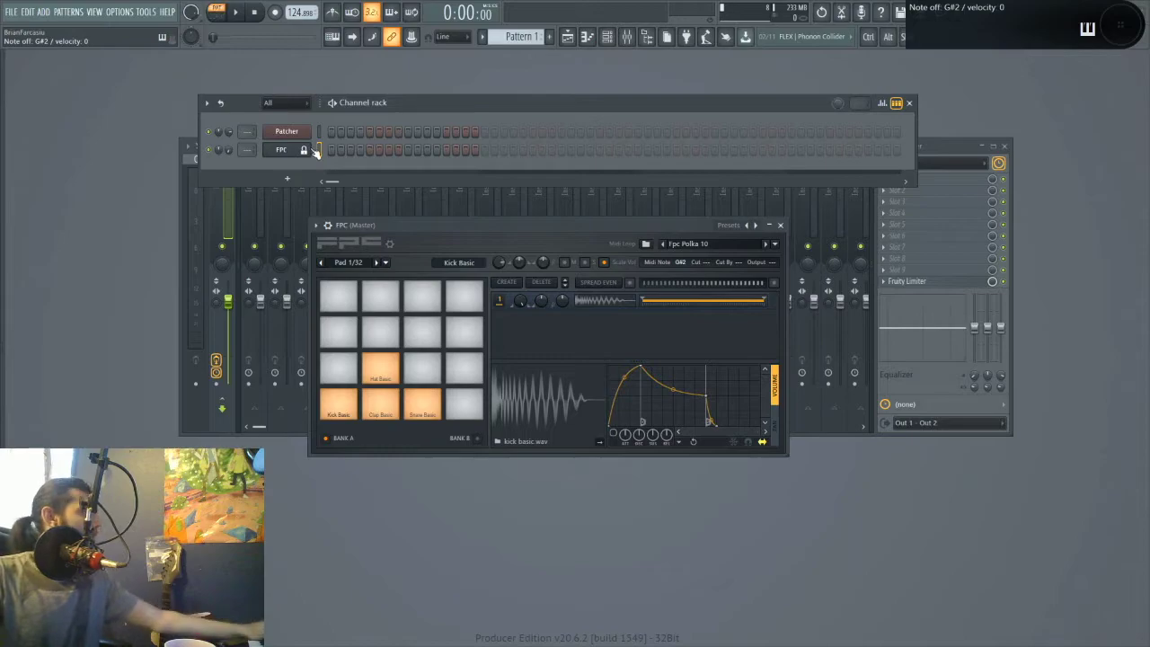
key("r")
key("space")
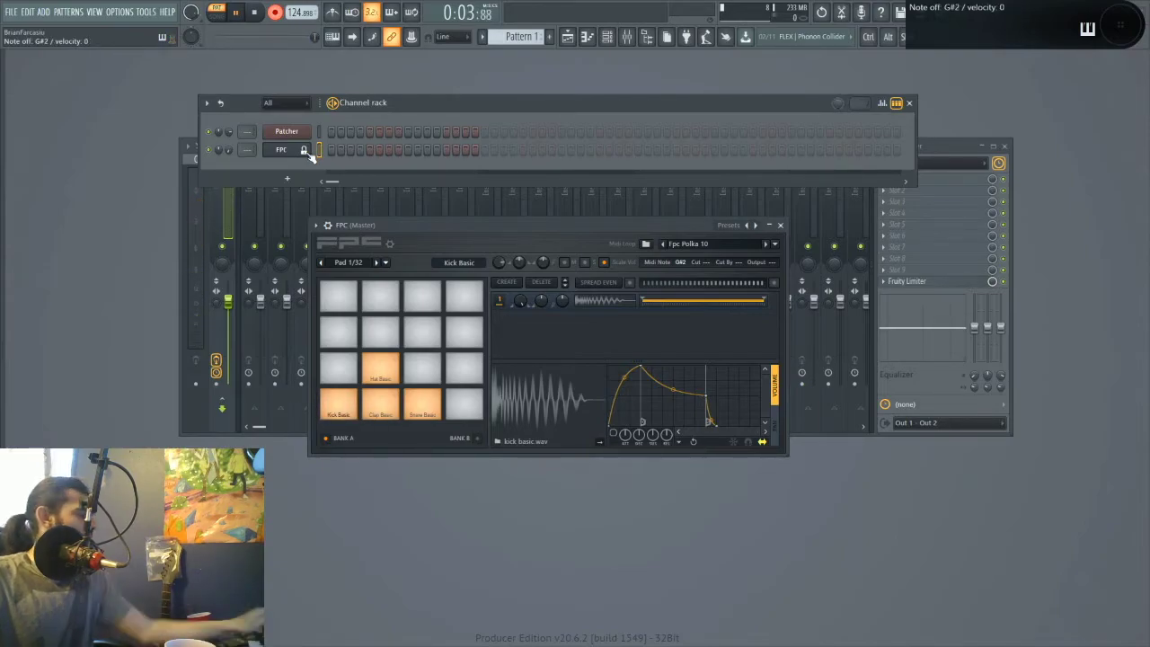
key("space")
- Quantize FPC's recorded notes in the piano roll and align the first bar's kick and clap notes to the beats
left_click(377, 149)
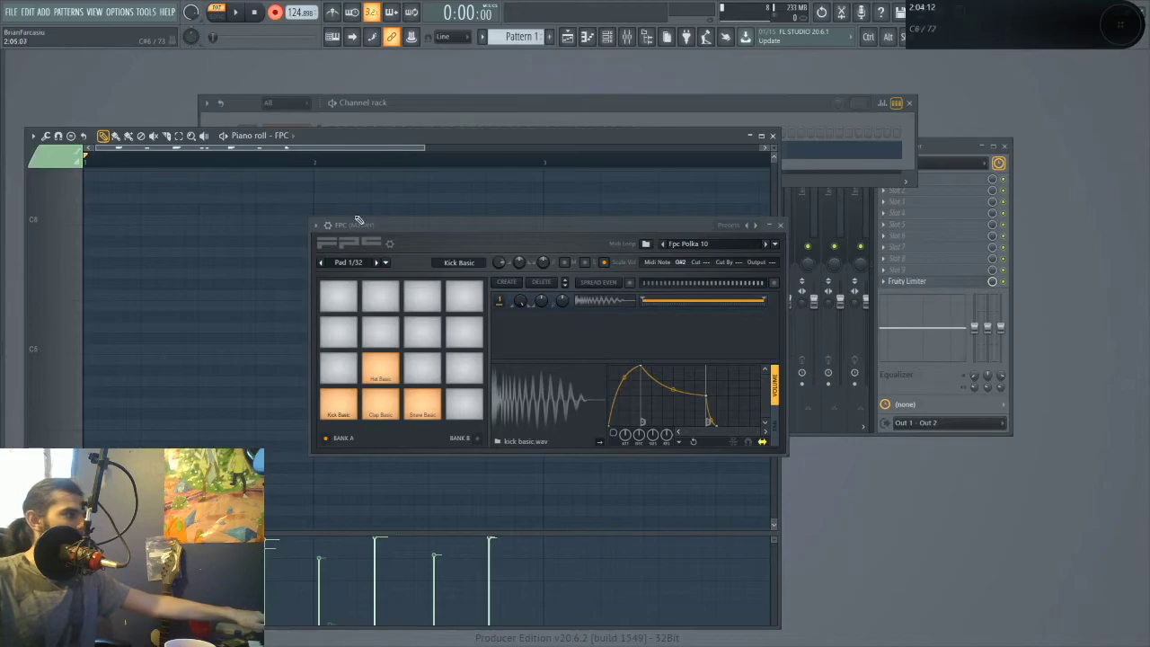
scroll(274, 220, "down", 10)
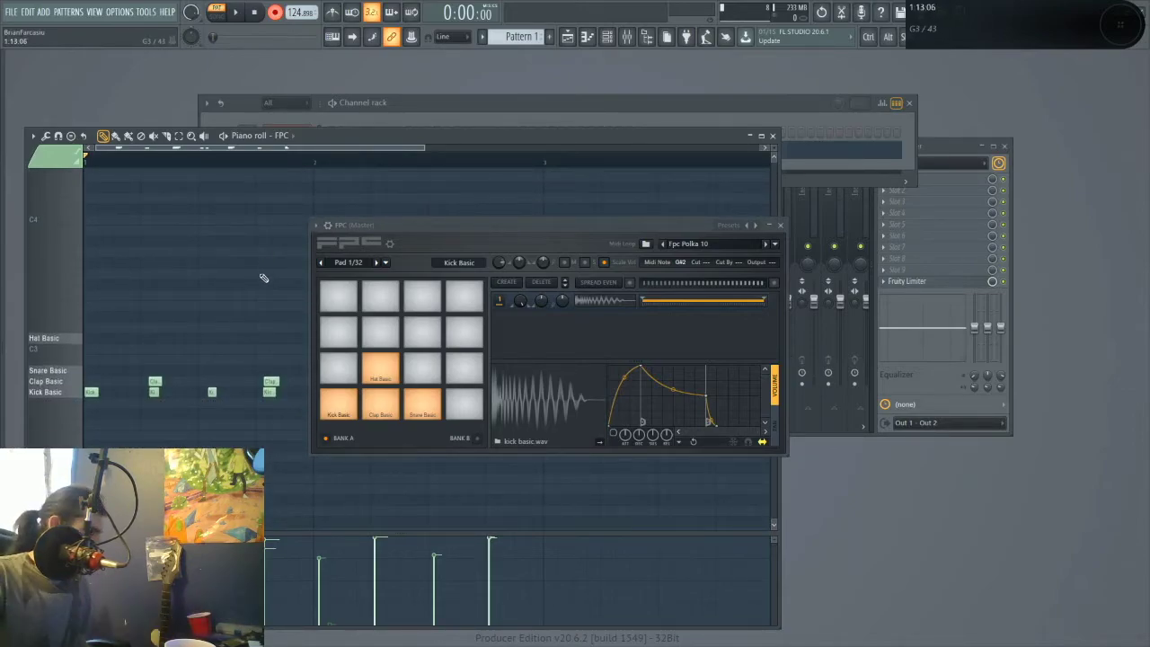
key("ctrl+q")
left_click_drag(186, 381, 148, 392)
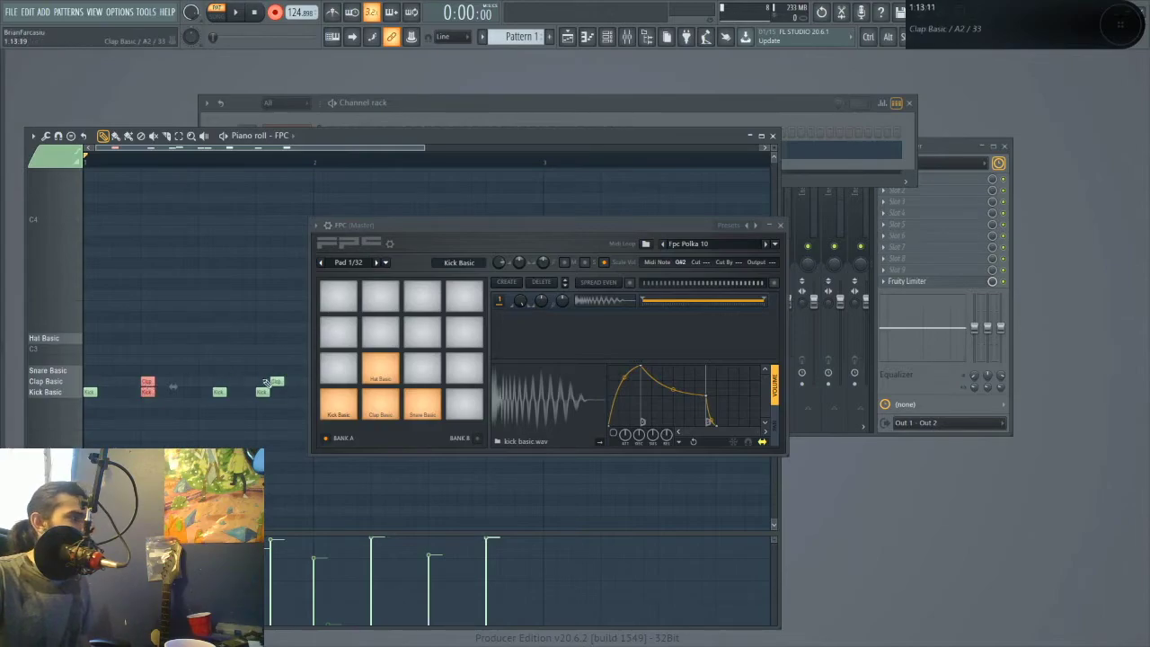
left_click(220, 392)
left_click(277, 381)
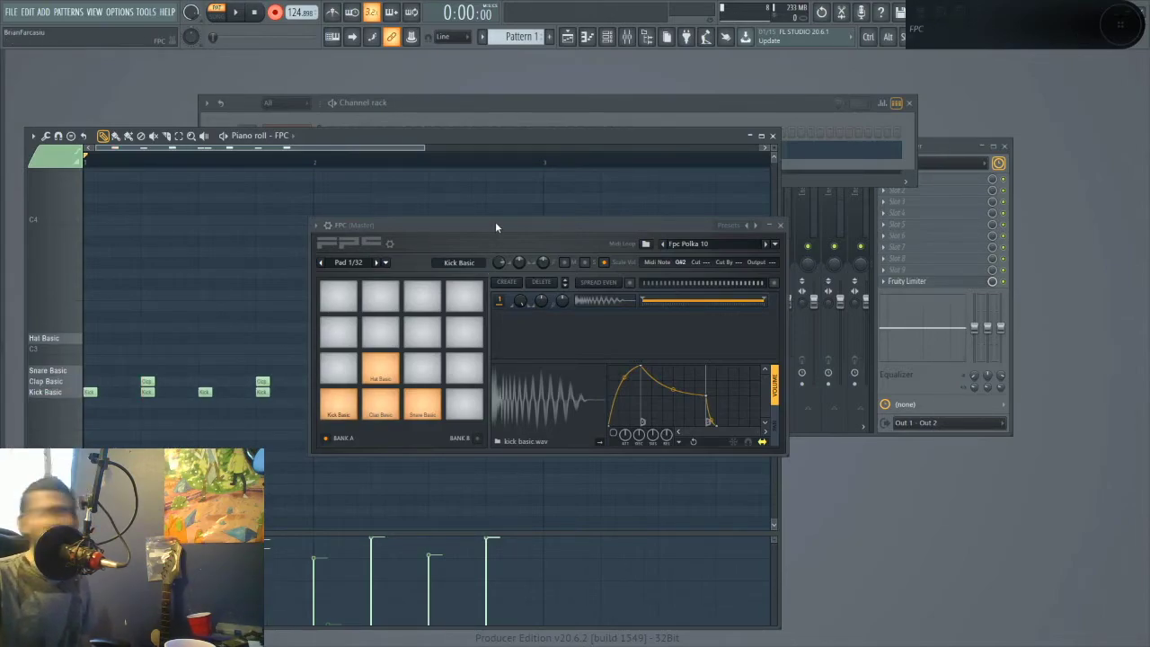
- Align the Kick Basic note to the start of bar 2, and close FPC to return to the channel rack
left_click_drag(497, 225, 821, 135)
left_click_drag(333, 396, 322, 394)
left_click_drag(785, 139, 657, 223)
left_click(321, 391)
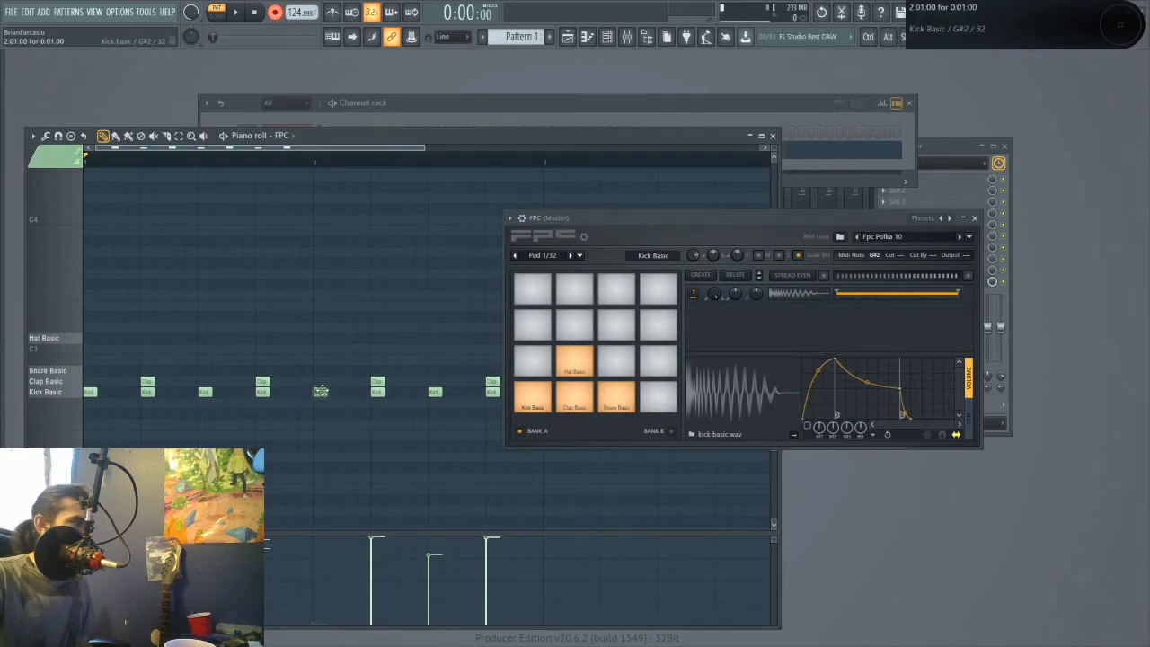
left_click(975, 218)
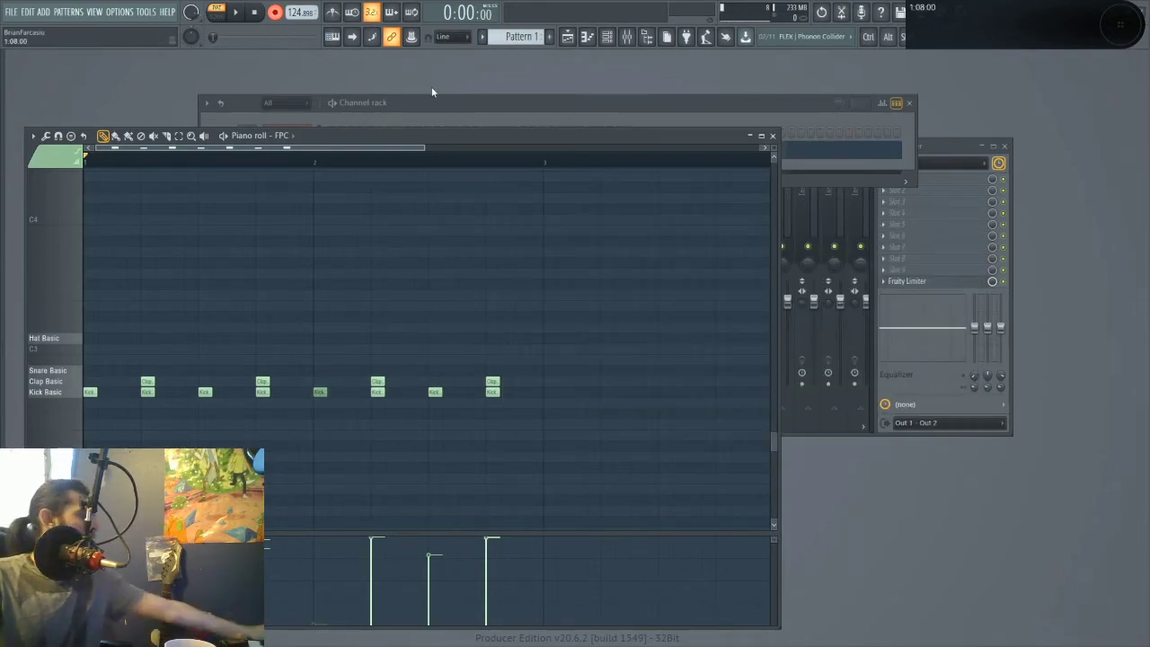
left_click(483, 102)
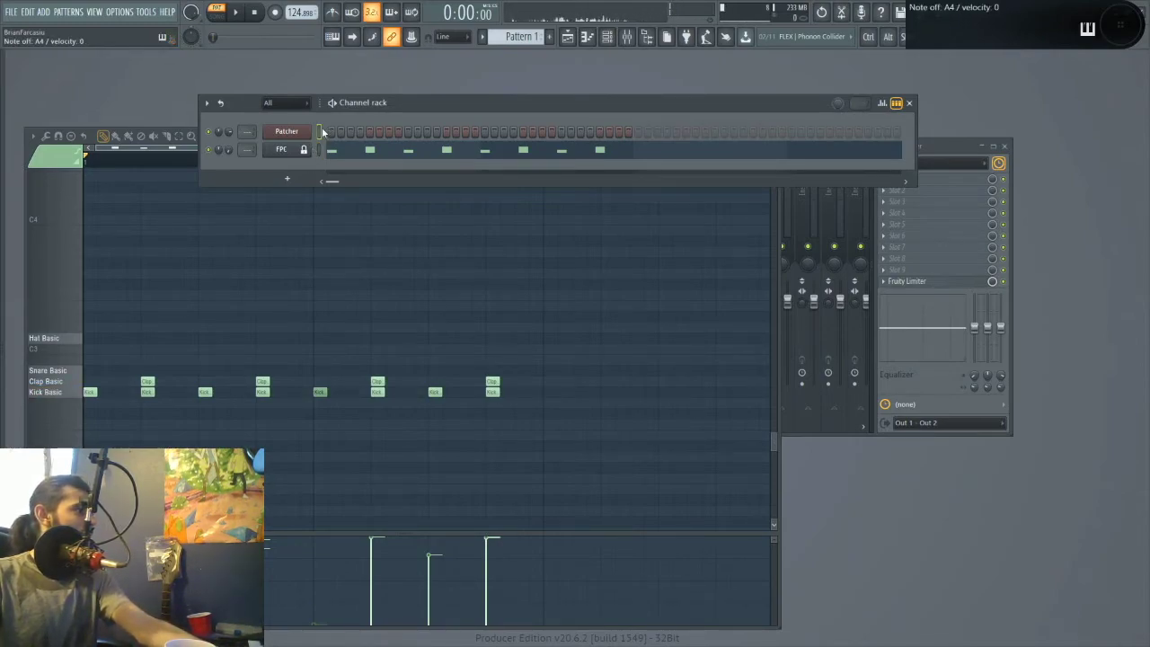
- Set FPC to receive notes from the MPKmini2, auto-assign its input port, and restrict it to Channel 1
right_click(304, 151)
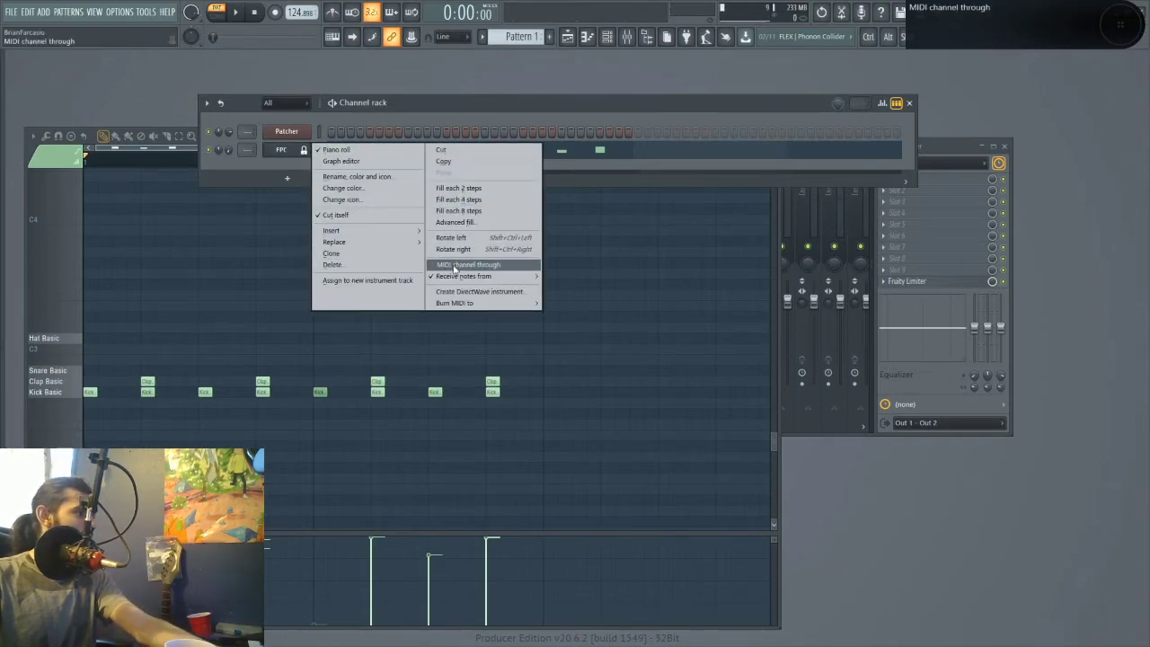
mouse_move(485, 276)
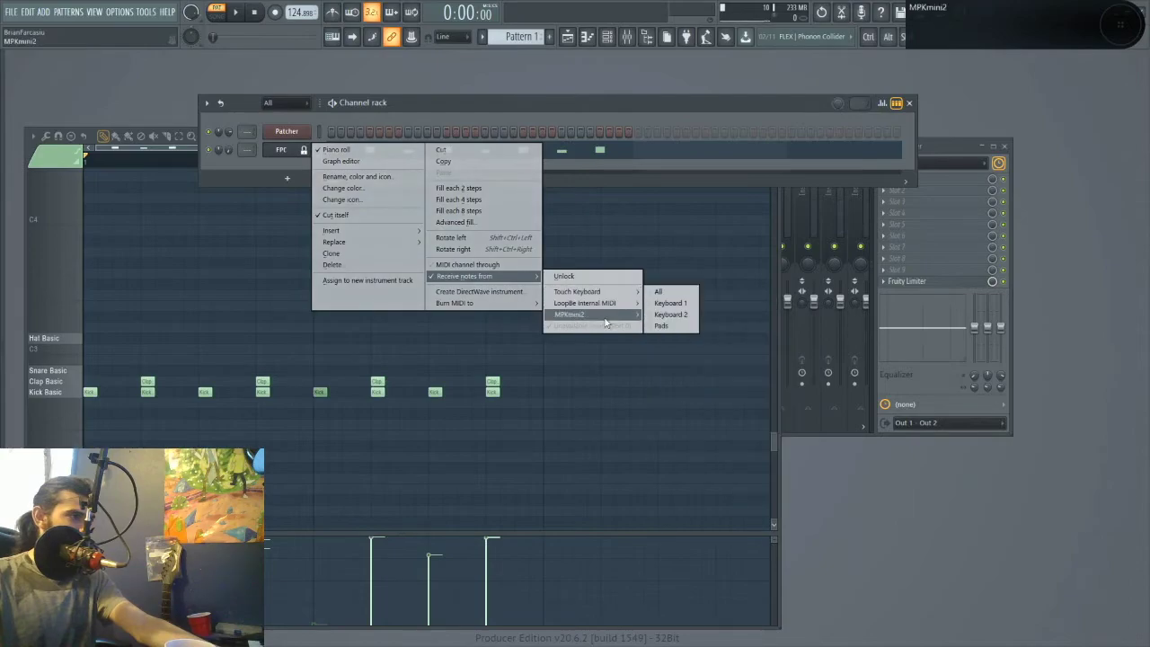
mouse_move(611, 321)
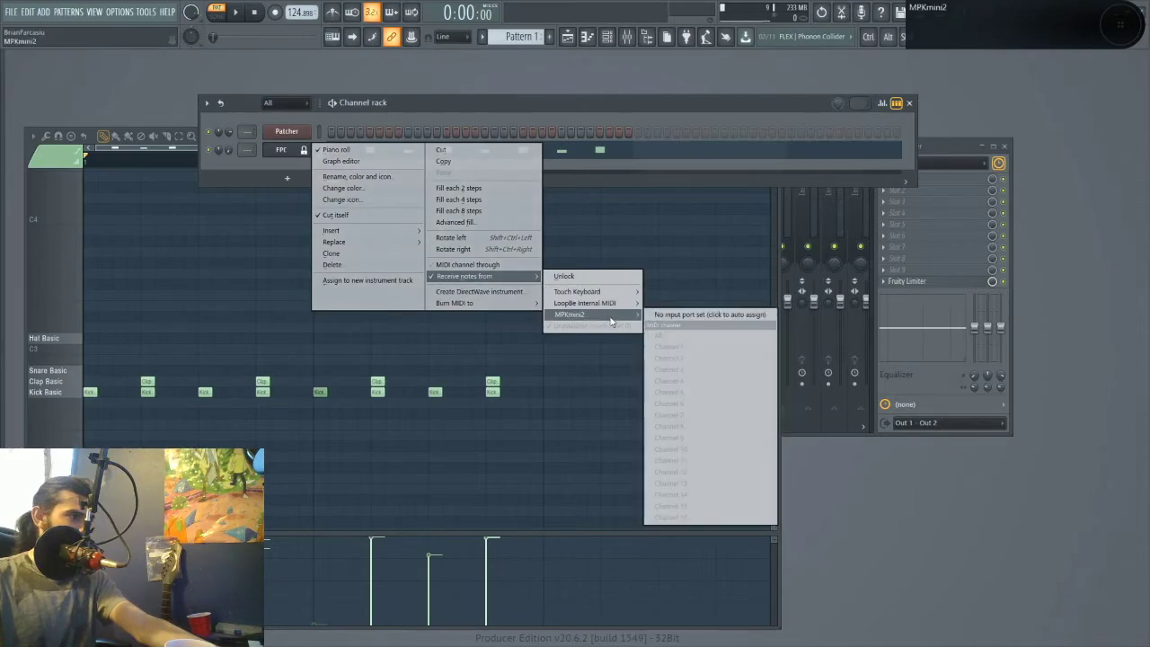
left_click(668, 314)
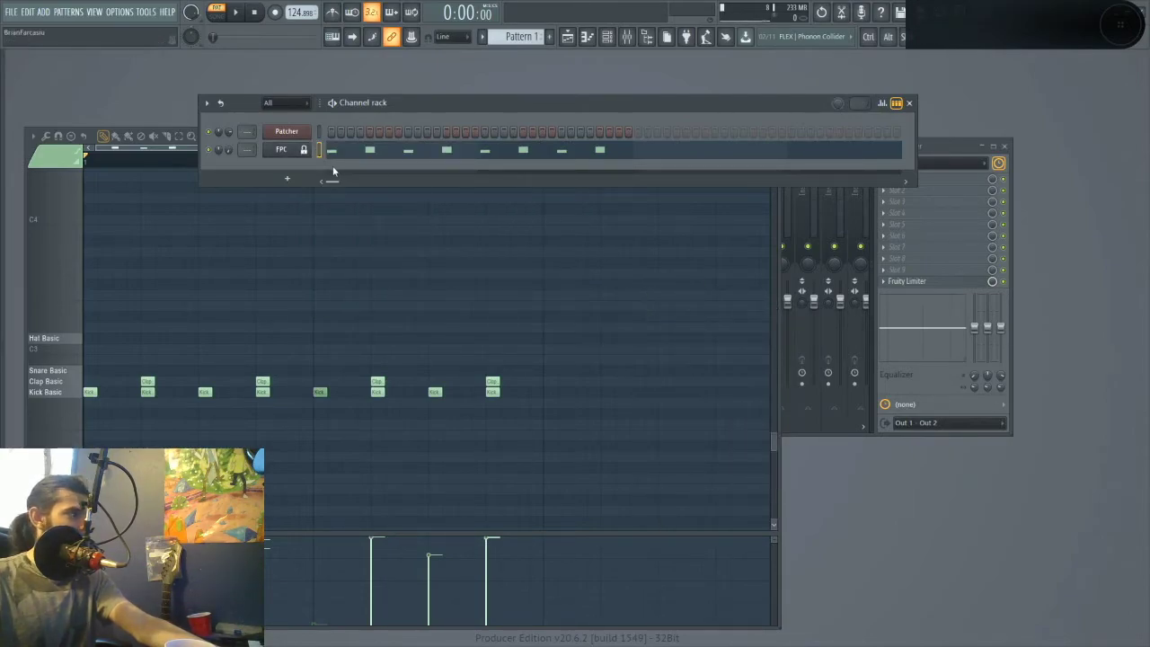
right_click(283, 149)
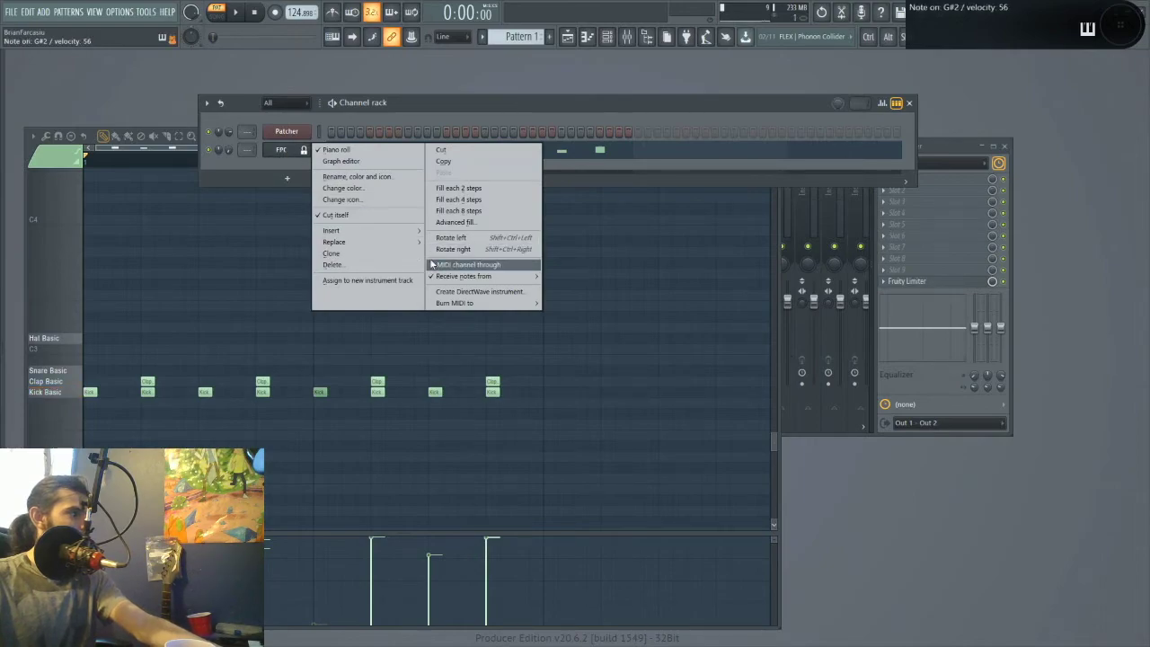
mouse_move(486, 276)
mouse_move(560, 317)
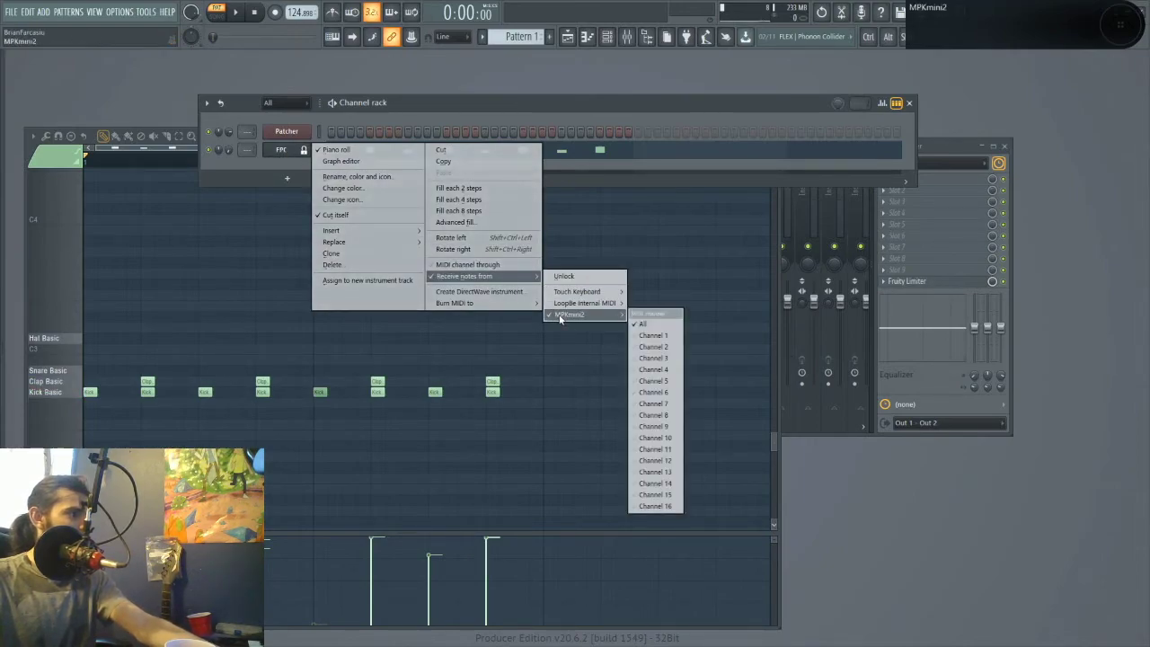
left_click(658, 336)
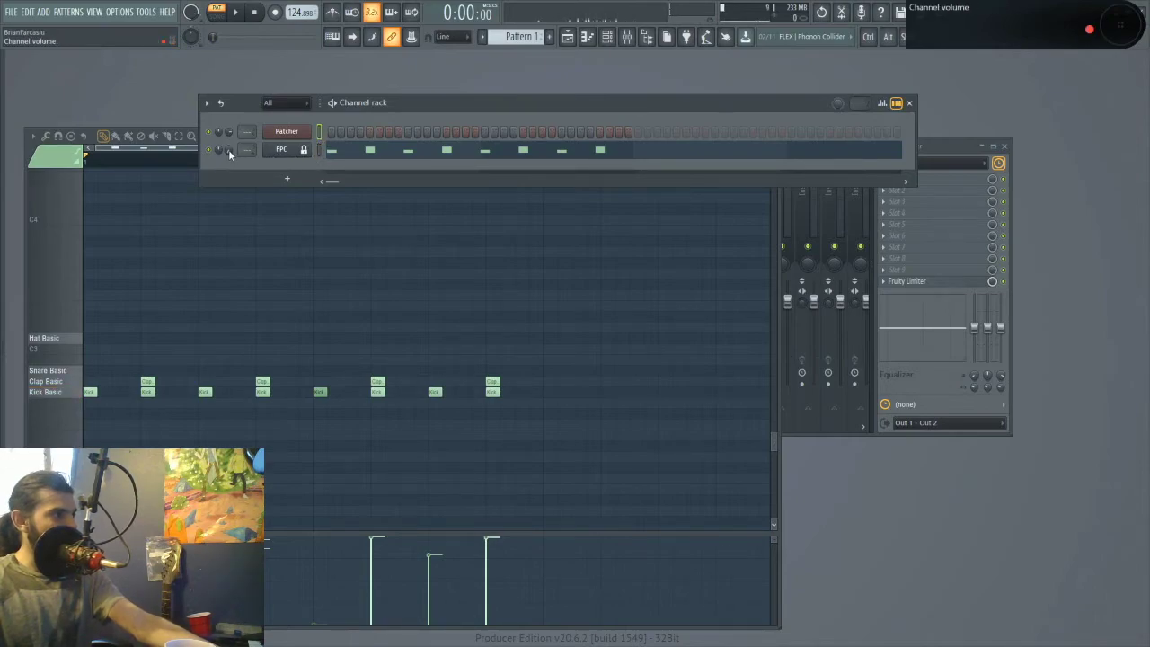
left_click_drag(226, 150, 227, 154)
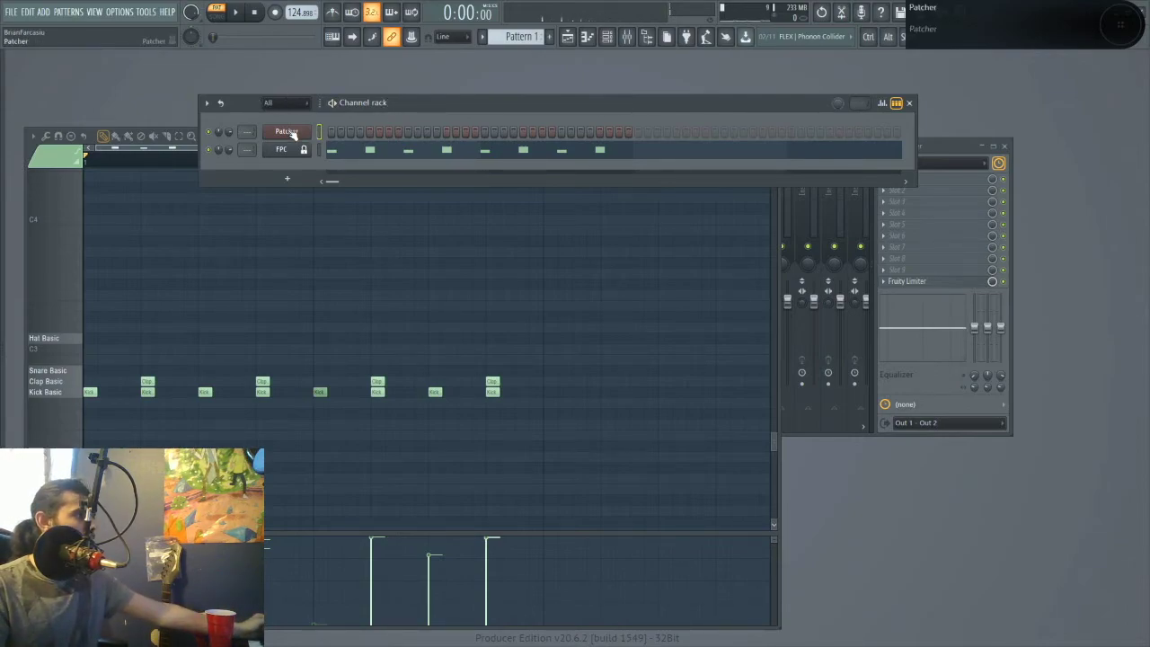
- Record a short melody on the Patcher channel into Pattern 1, and split the pattern by channel
key("space")
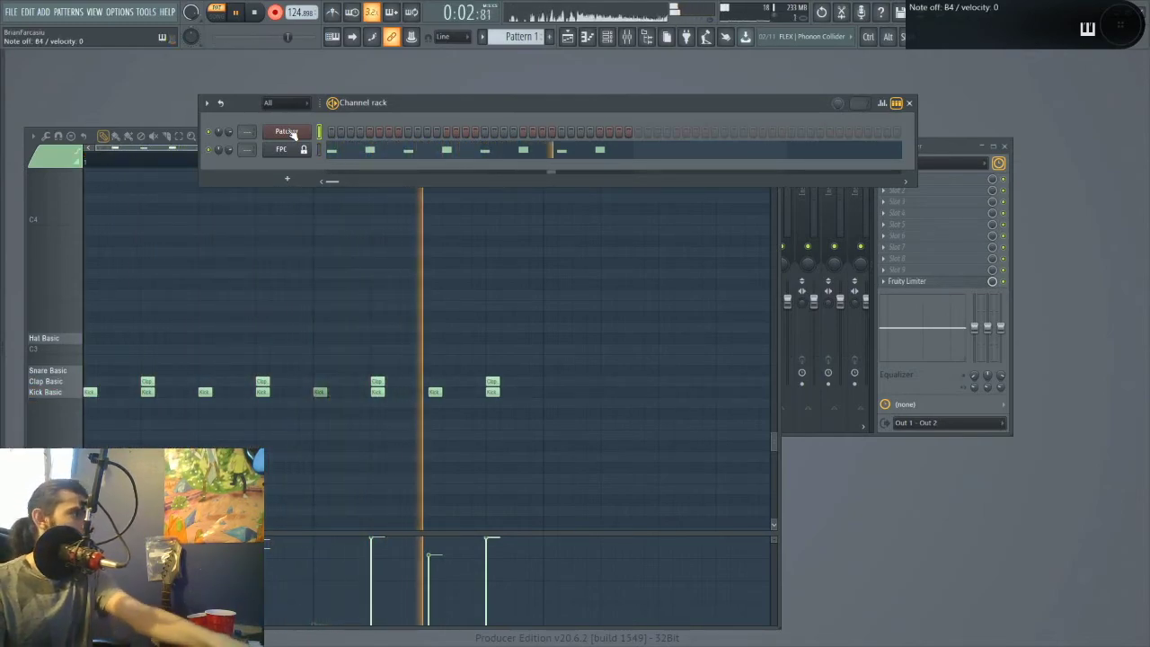
key("space")
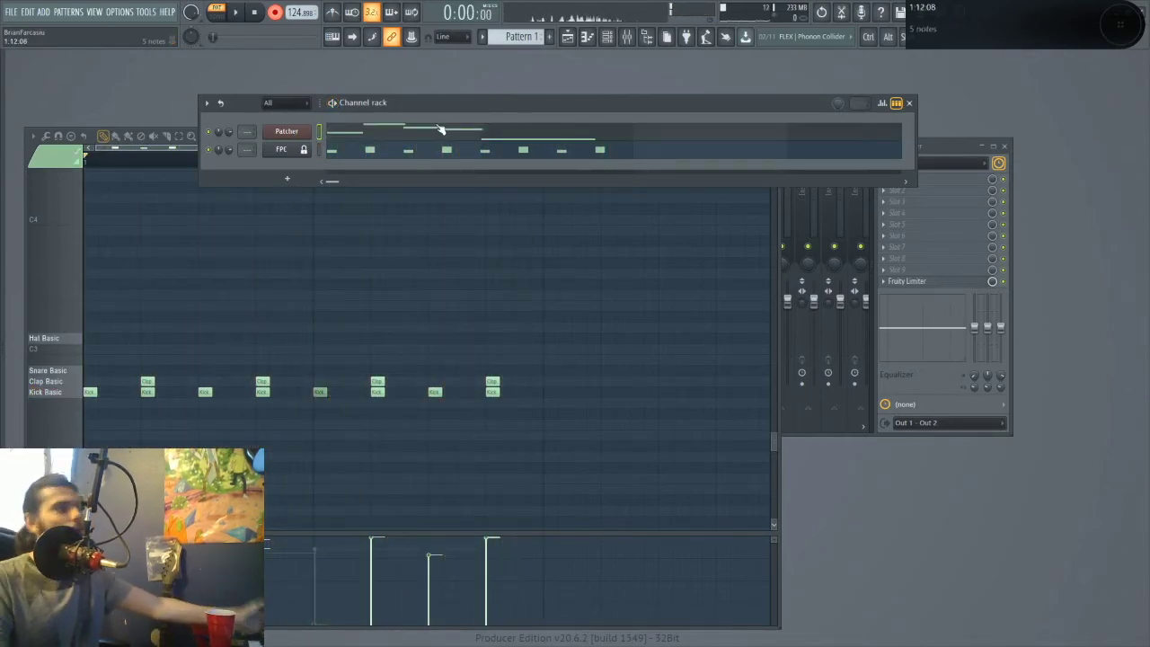
left_click(509, 37)
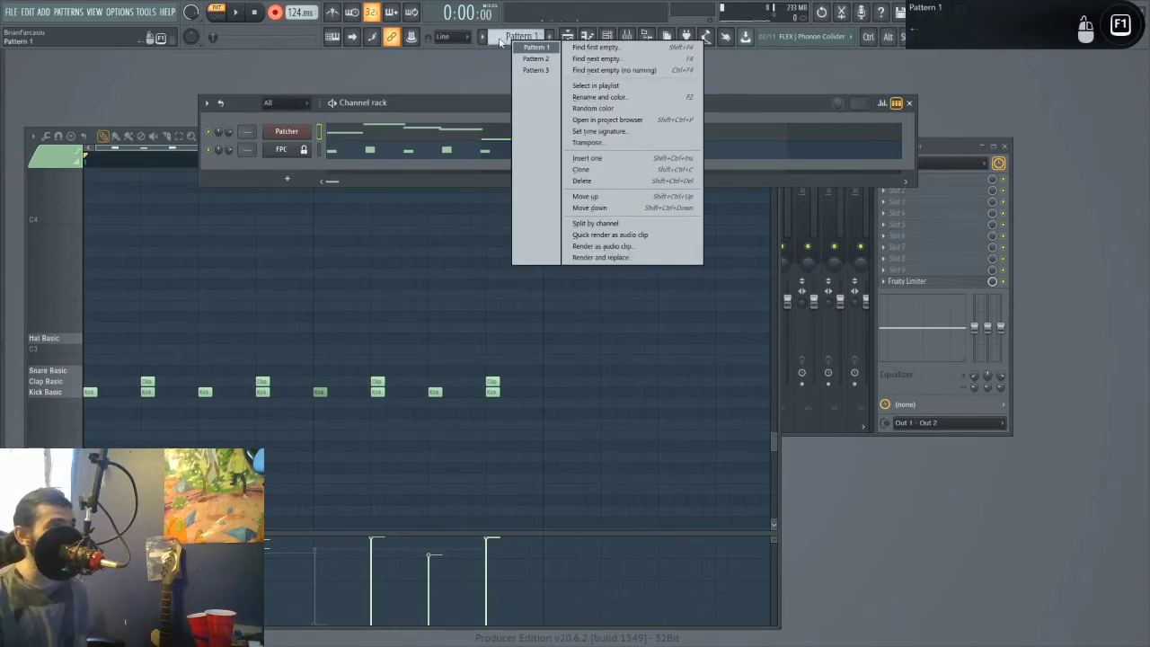
left_click(580, 223)
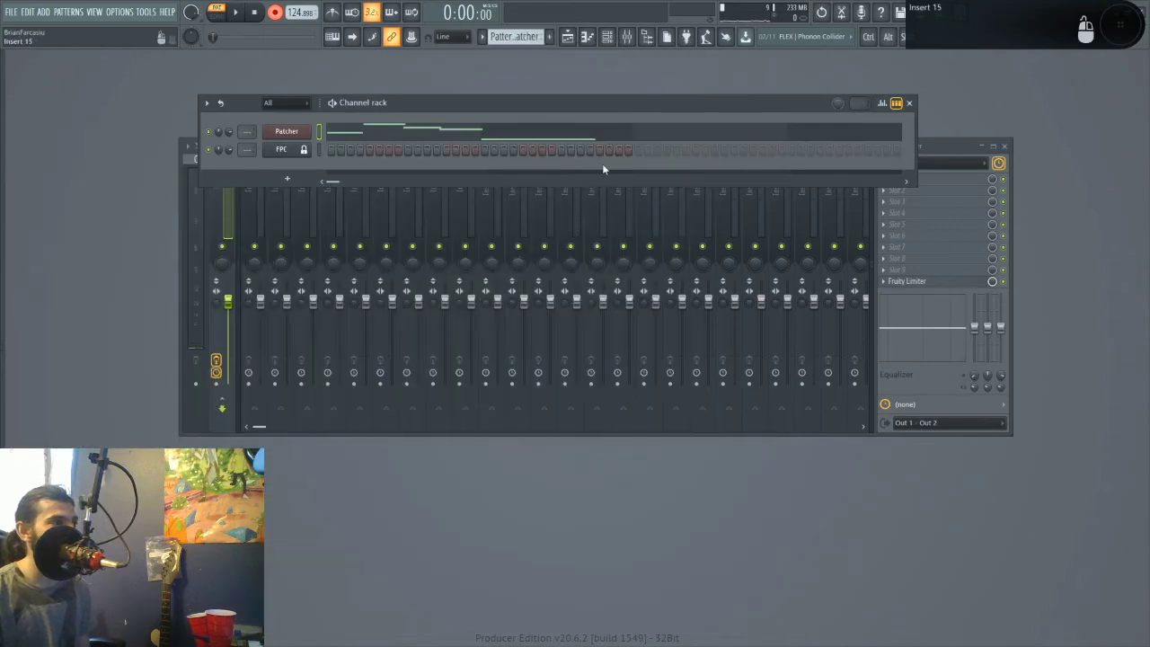
- Arrange the split clips under Pad #1 in the playlist, with Pattern 1 - FPC on Track 1 and Pattern 1 - Patcher on Track 2
left_click(567, 36)
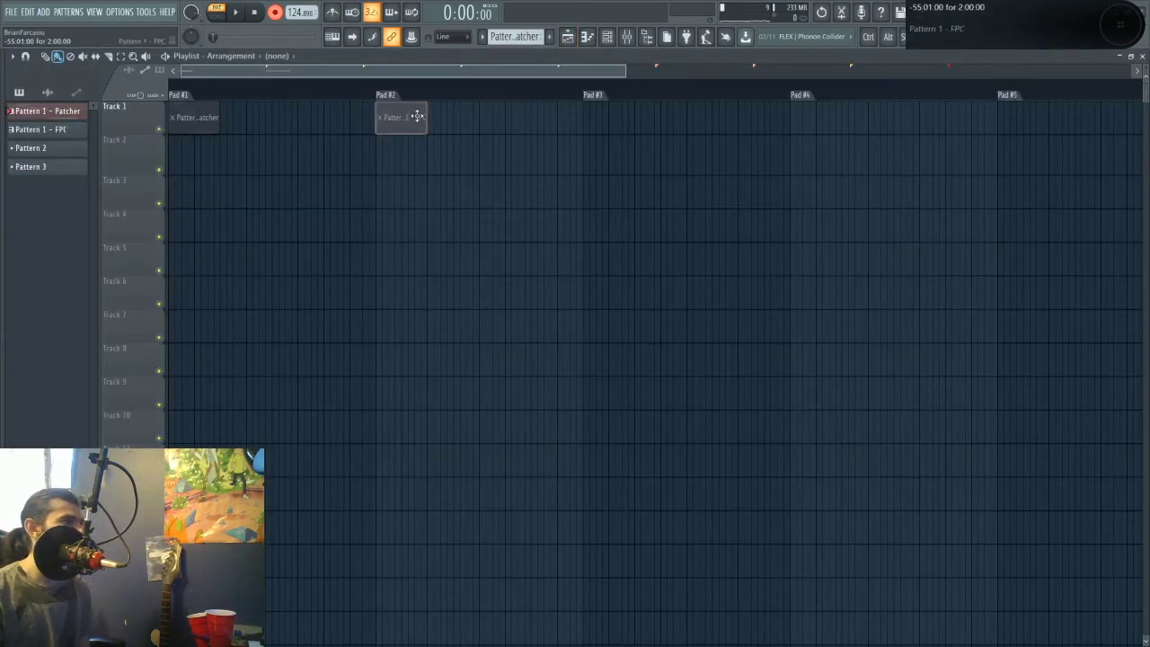
left_click_drag(420, 133, 250, 119)
right_click(195, 156)
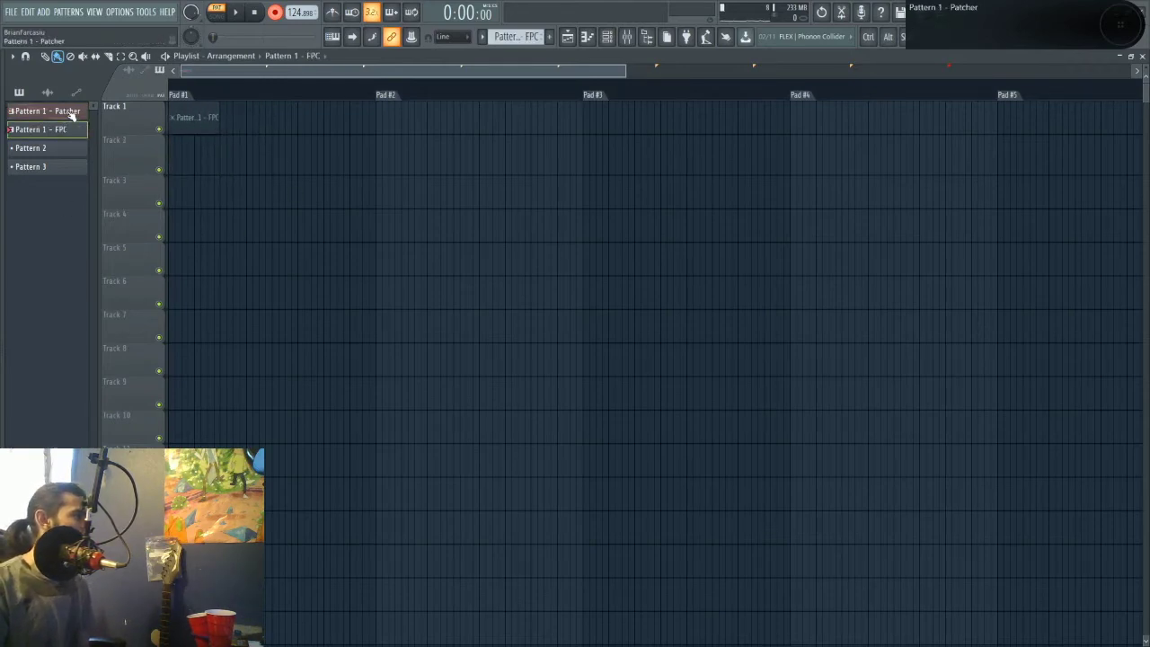
left_click_drag(45, 111, 167, 149)
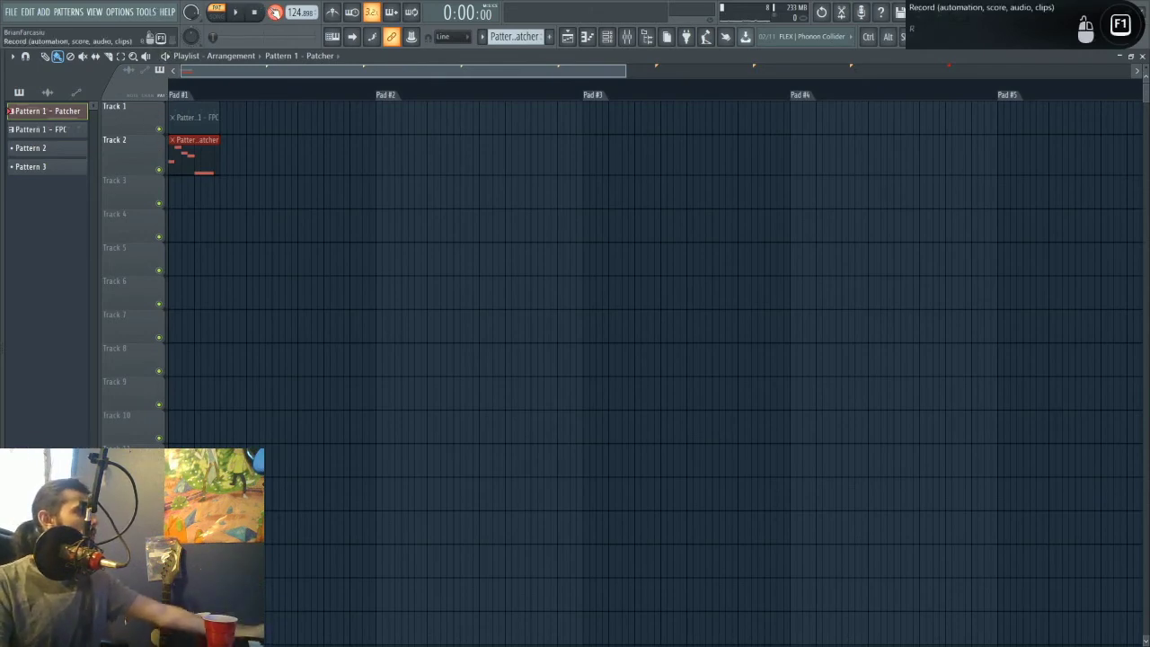
- Switch to song mode with recording off, and play the Pad #1 FPC and Patcher clips in performance mode
left_click(217, 15)
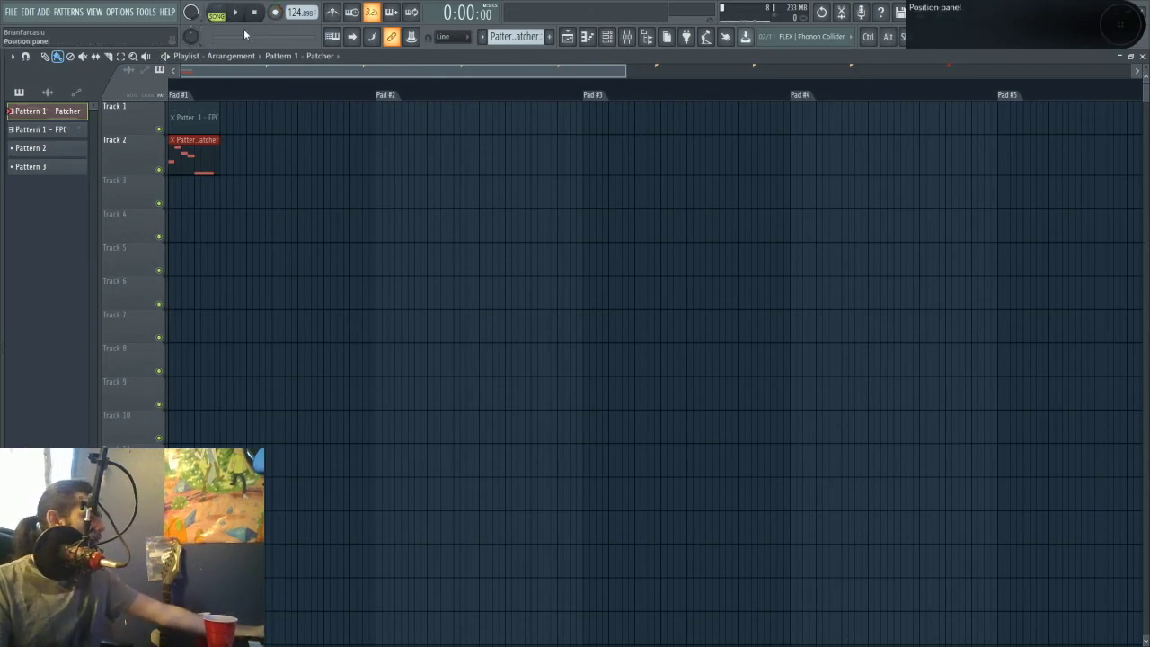
left_click(298, 142)
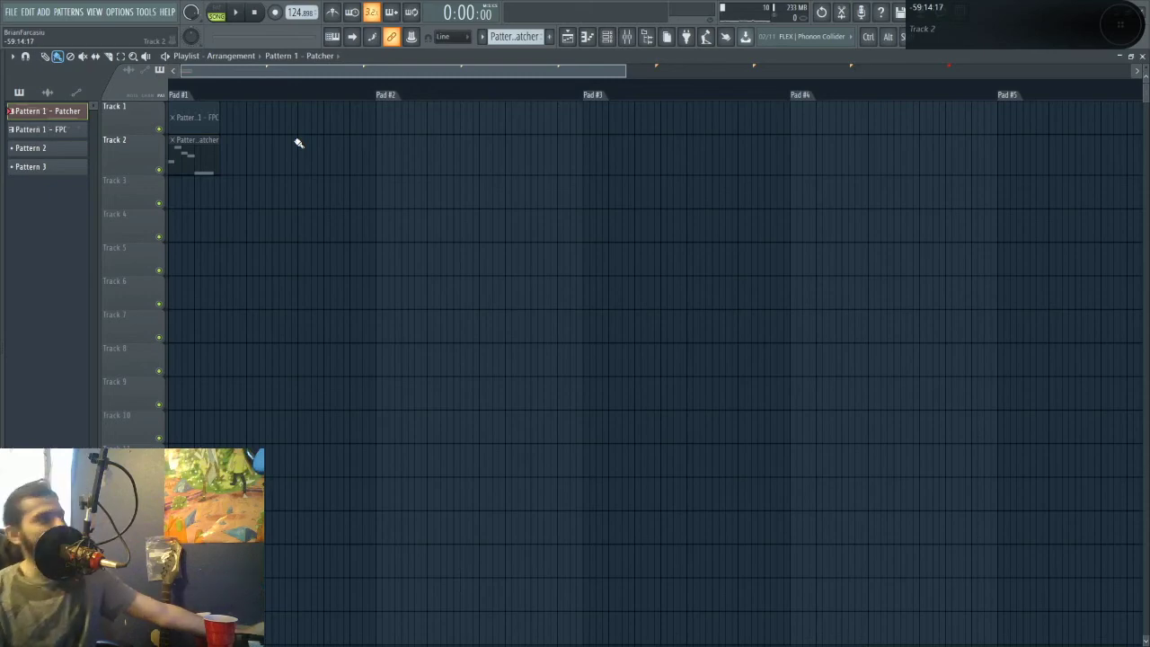
key("space")
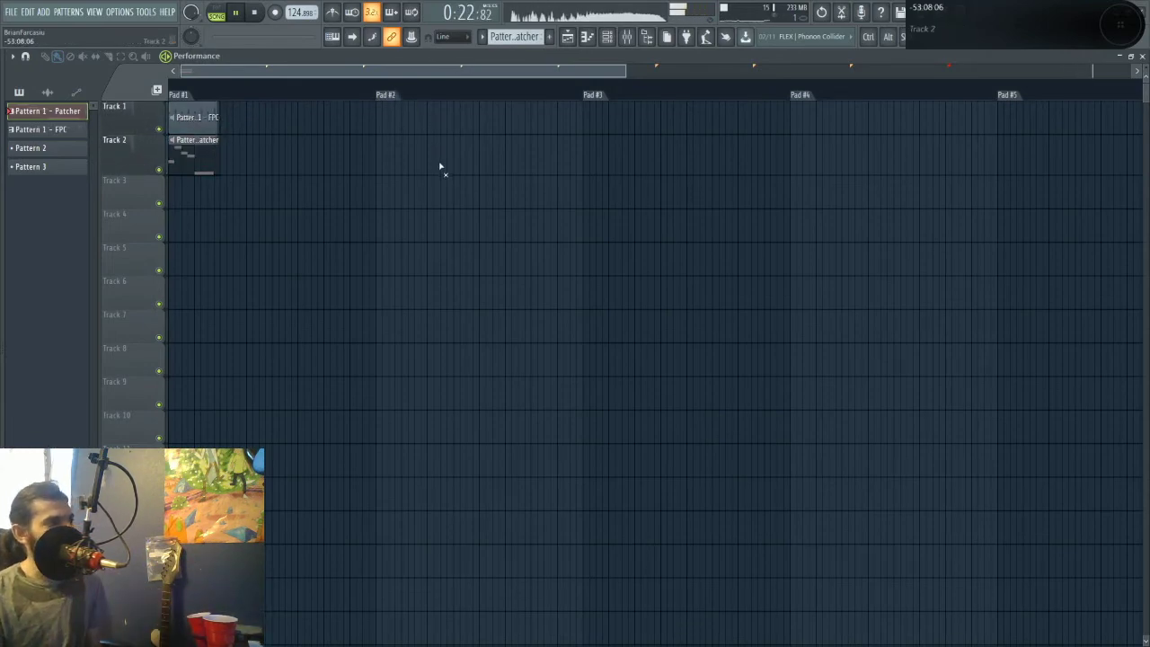
key("space")
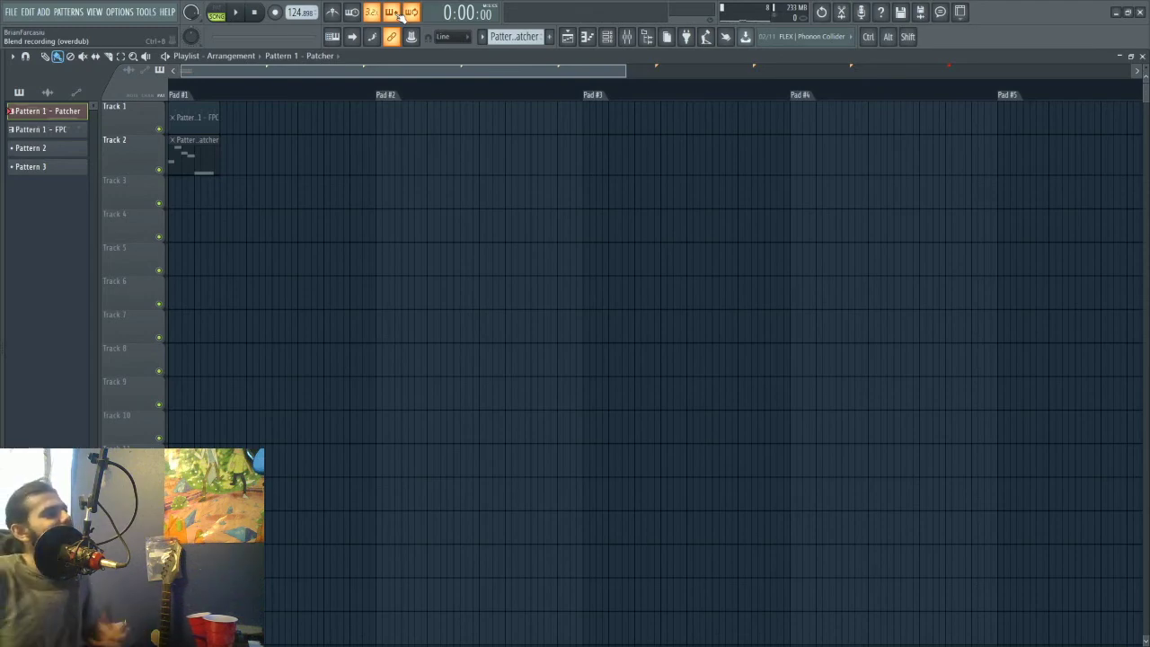
- Turn off blend recording, and switch the metronome on and back off
left_click(399, 15)
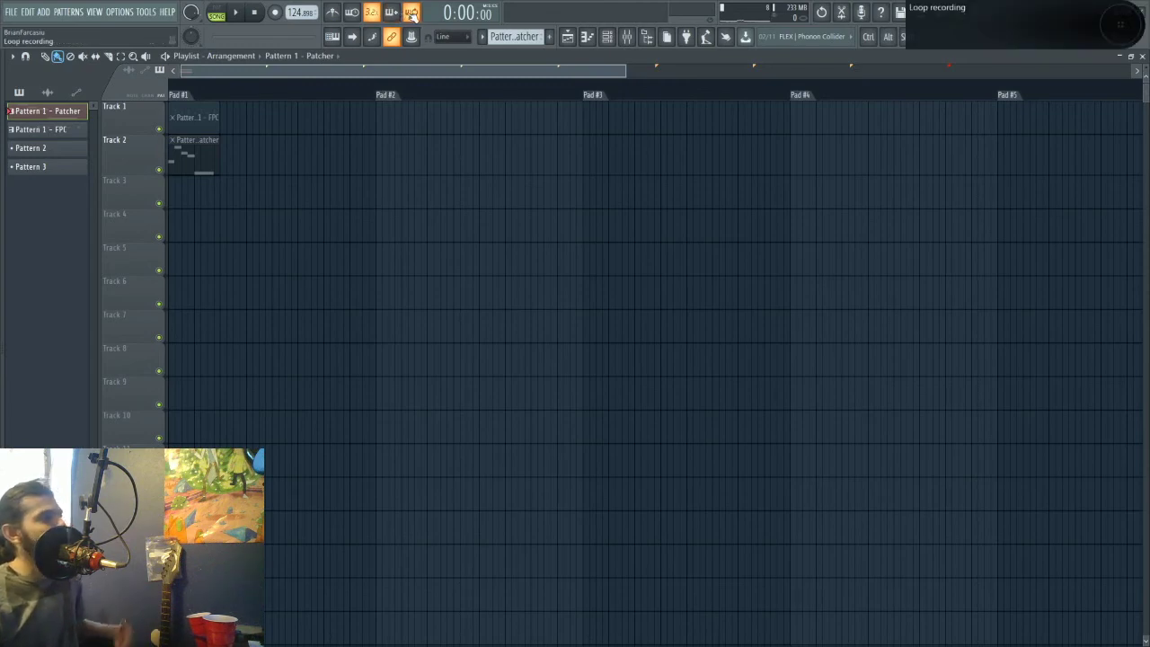
left_click(344, 14)
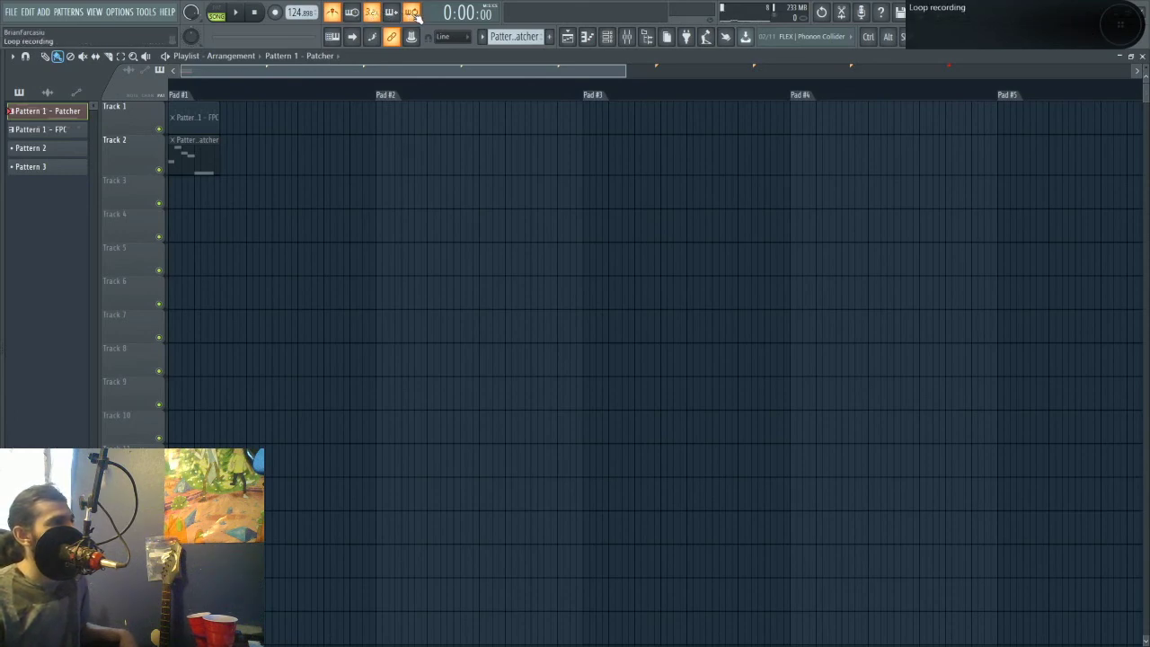
left_click(338, 13)
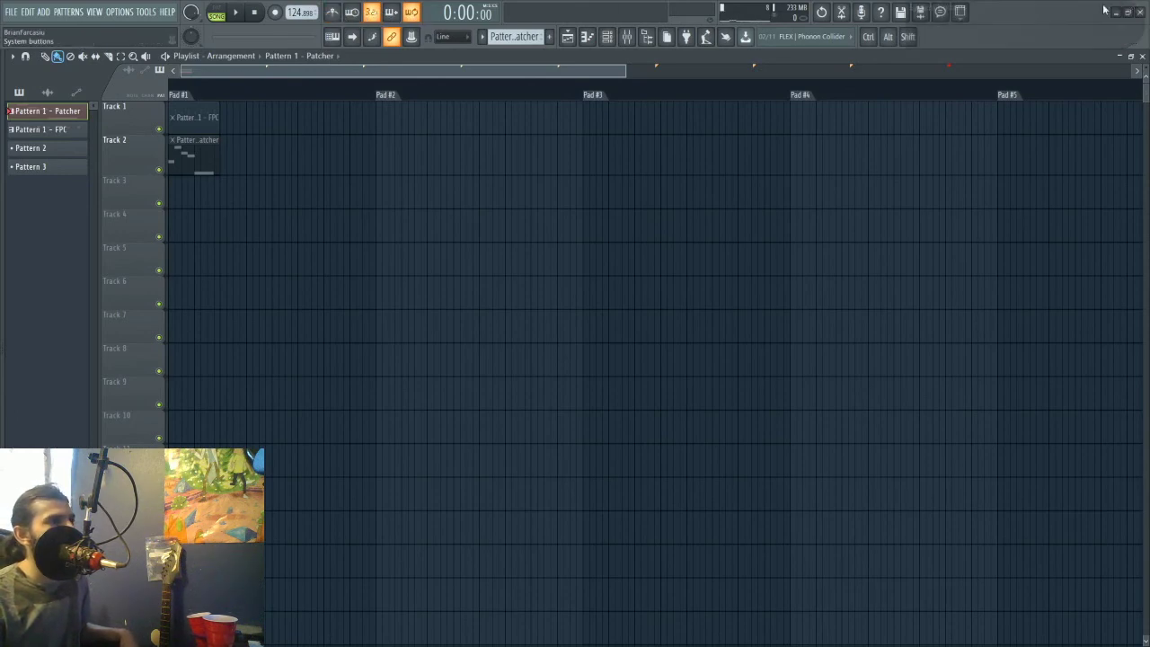